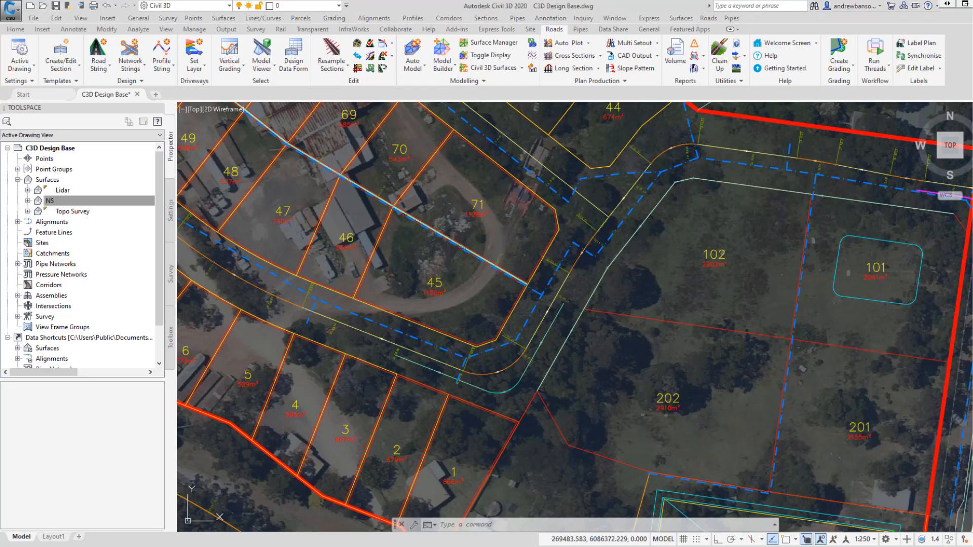
Browse the ribbon's road, site, pipe, data share and general tool sets to review the available commands.
{"action": "mouse_move", "coordinate": [647, 243]}
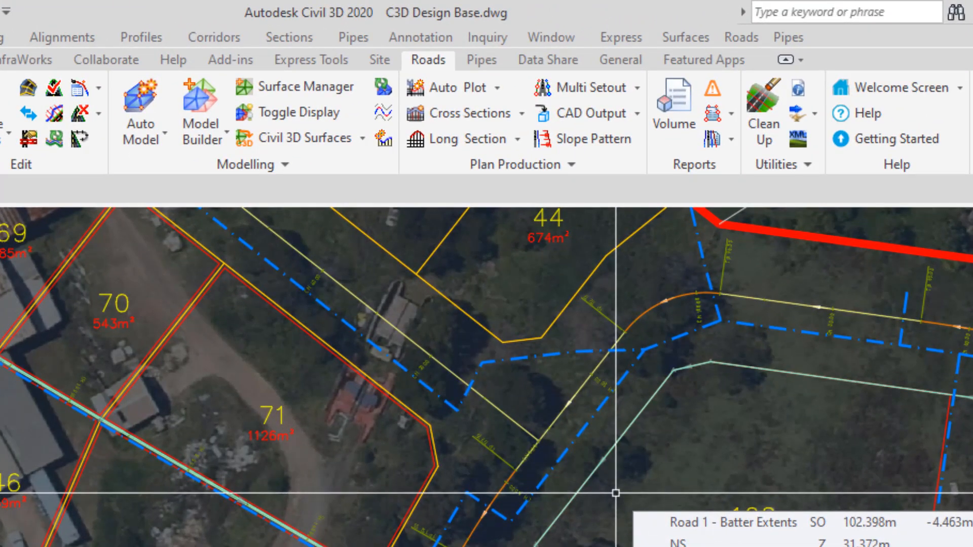
{"action": "left_click", "coordinate": [383, 59]}
{"action": "left_click", "coordinate": [429, 60]}
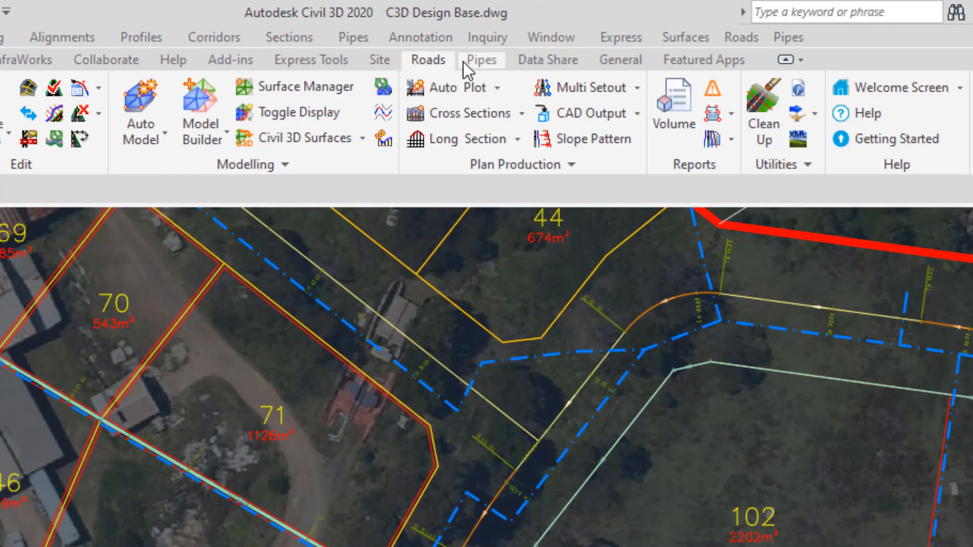
{"action": "left_click", "coordinate": [464, 62]}
{"action": "left_click", "coordinate": [555, 63]}
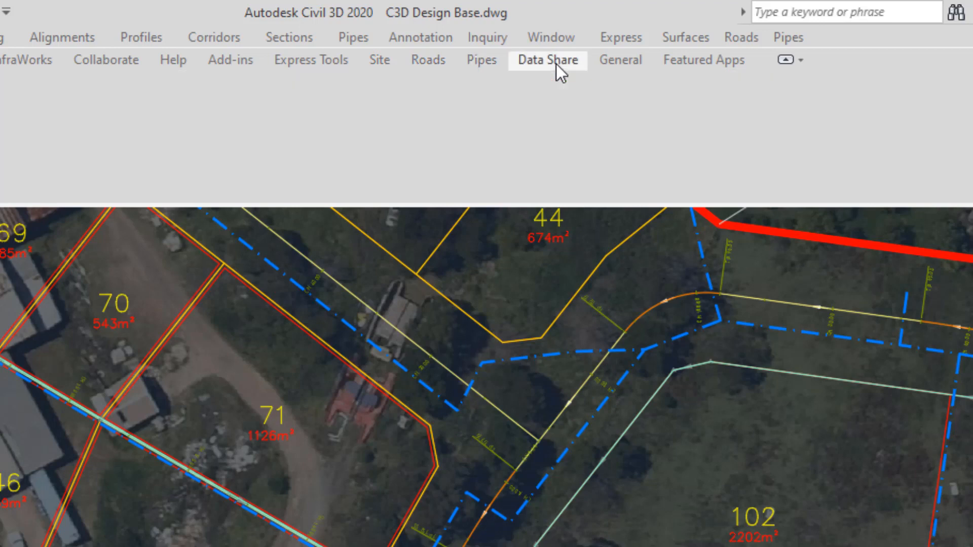
{"action": "left_click", "coordinate": [381, 58]}
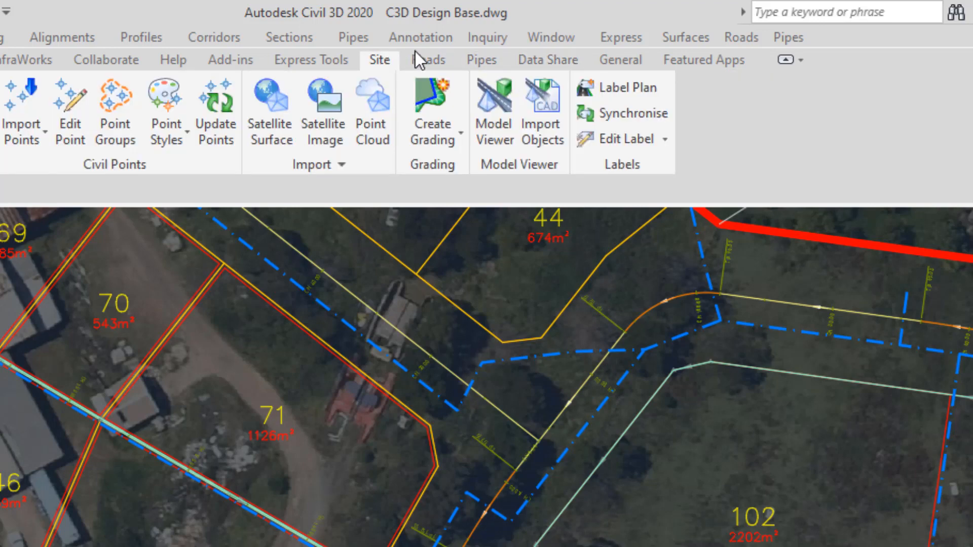
{"action": "left_click", "coordinate": [427, 59]}
{"action": "left_click", "coordinate": [493, 61]}
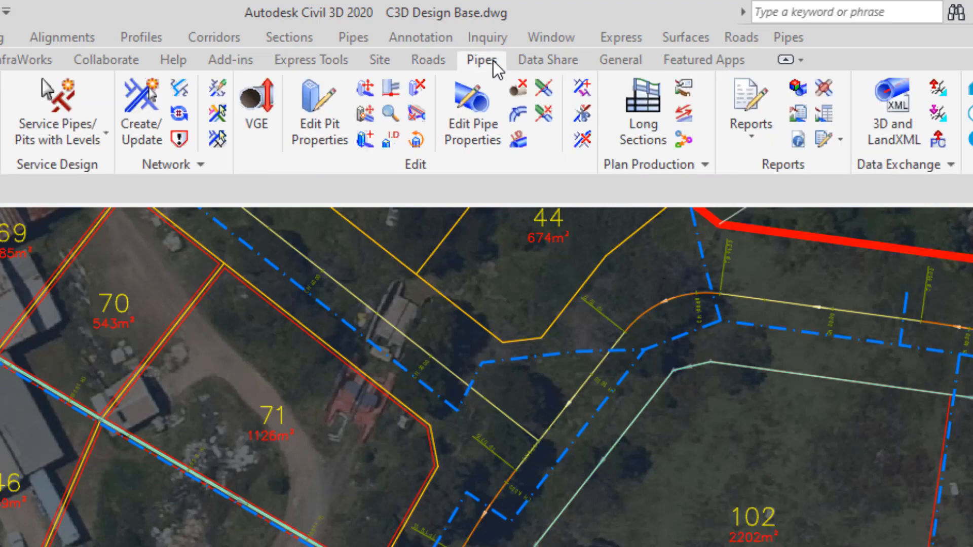
{"action": "left_click", "coordinate": [537, 63]}
{"action": "left_click", "coordinate": [610, 62]}
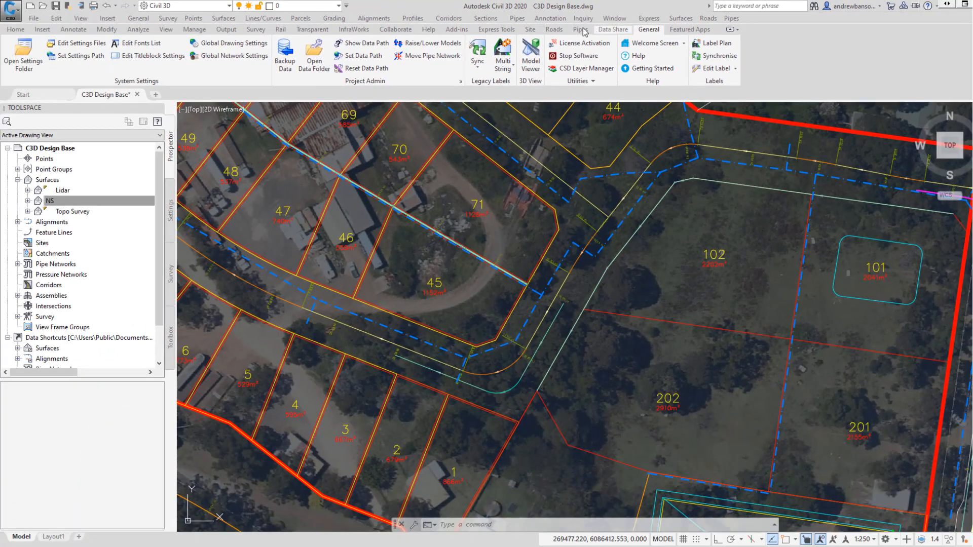
{"action": "left_click", "coordinate": [560, 30]}
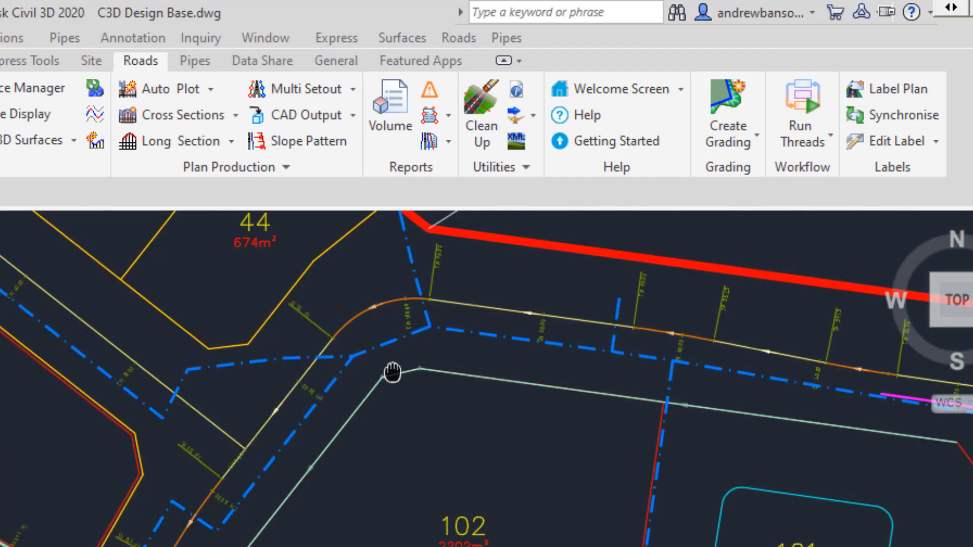
Select the road alignment in the plan to inspect it, then clear the selection.
{"action": "middle_click_drag", "start_coordinate": [391, 374], "coordinate": [279, 397]}
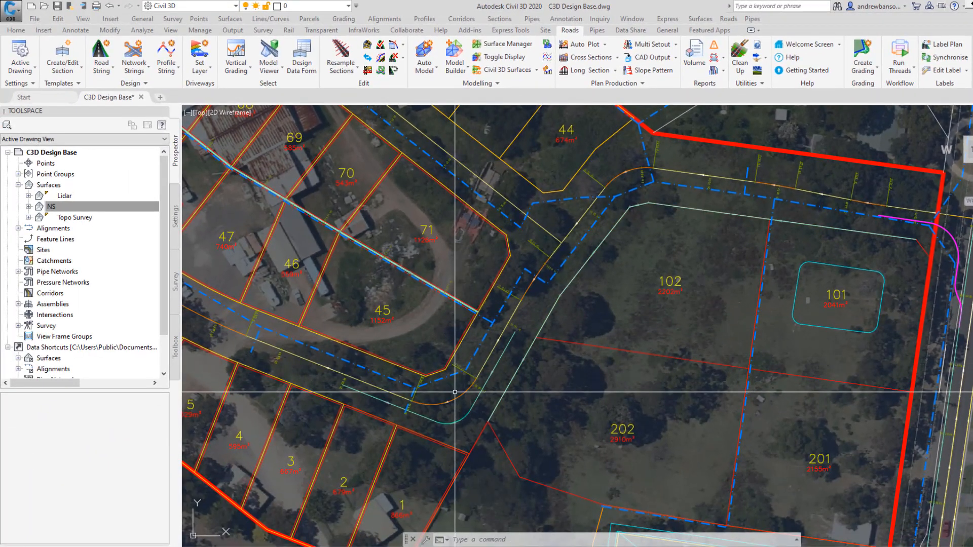
{"action": "left_click", "coordinate": [457, 398]}
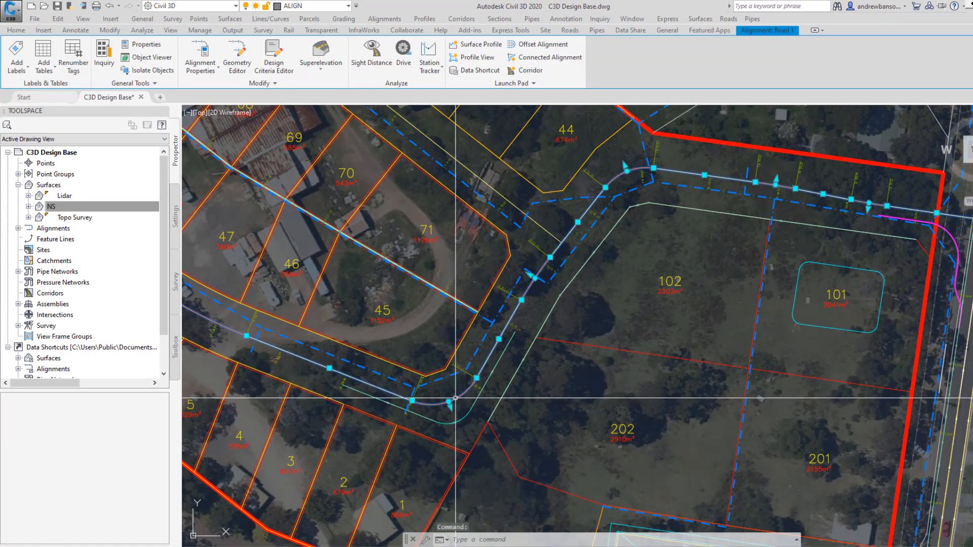
{"action": "key", "text": "Escape"}
{"action": "key", "text": "Escape"}
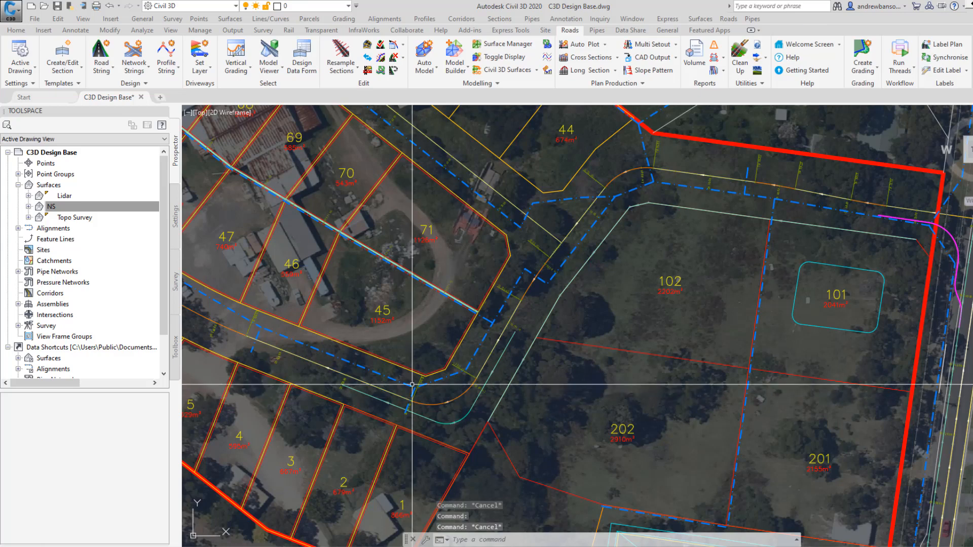
Open the Create/Edit Section template editor and reposition its window over the drawing.
{"action": "scroll", "coordinate": [452, 423], "scroll_direction": "up", "scroll_amount": 4}
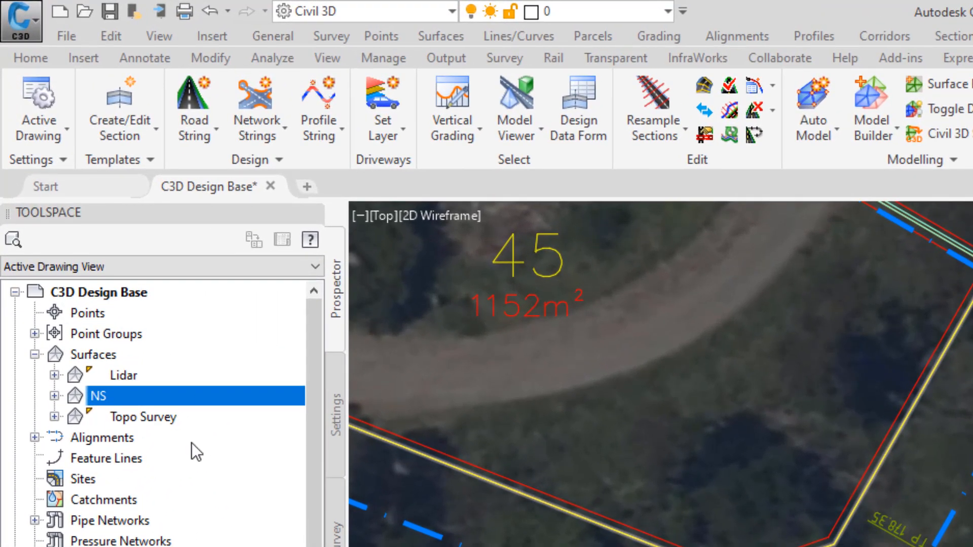
{"action": "left_click", "coordinate": [111, 394]}
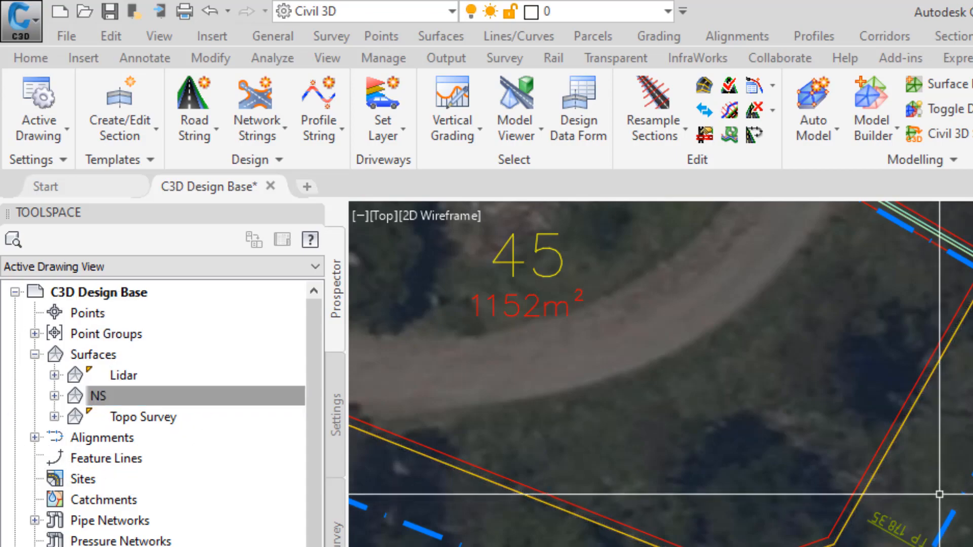
{"action": "scroll", "coordinate": [956, 507], "scroll_direction": "down", "scroll_amount": 3}
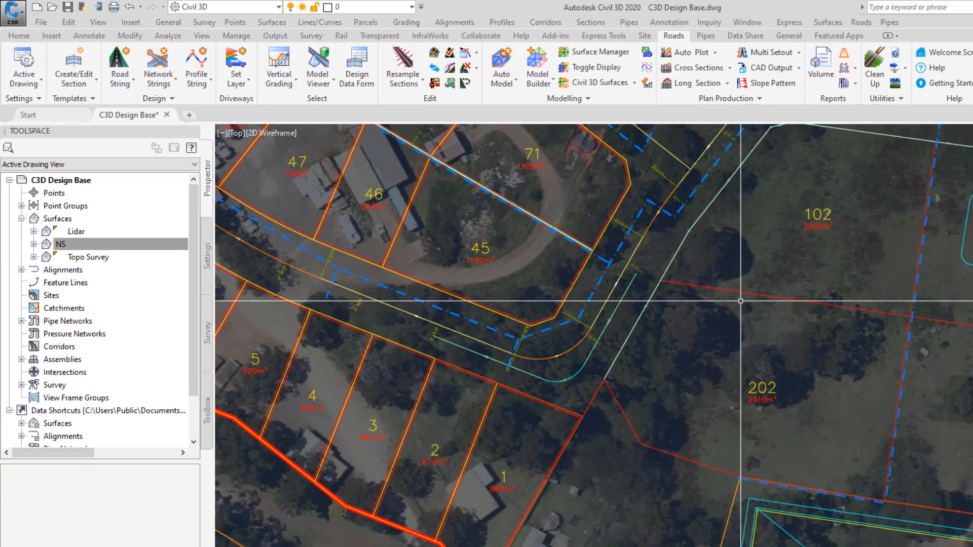
{"action": "scroll", "coordinate": [540, 253], "scroll_direction": "down", "scroll_amount": 2}
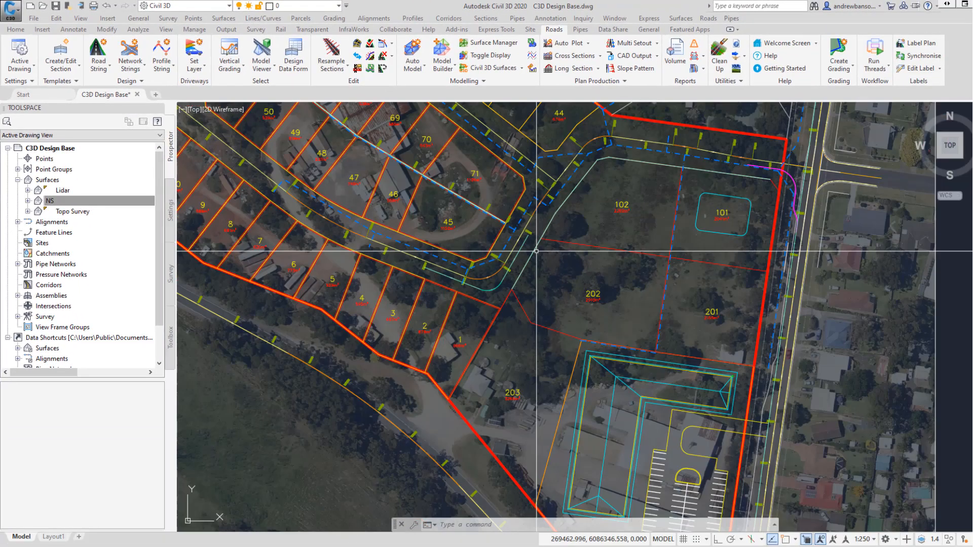
{"action": "mouse_move", "coordinate": [539, 252]}
{"action": "middle_mouse_down"}
{"action": "mouse_move", "coordinate": [397, 283]}
{"action": "mouse_move", "coordinate": [392, 295]}
{"action": "middle_mouse_up"}
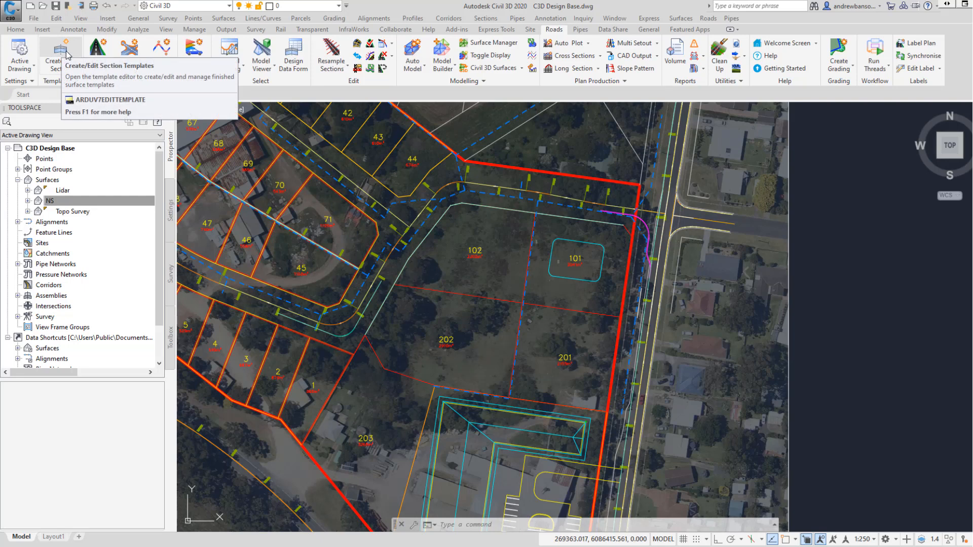
{"action": "left_click", "coordinate": [68, 55]}
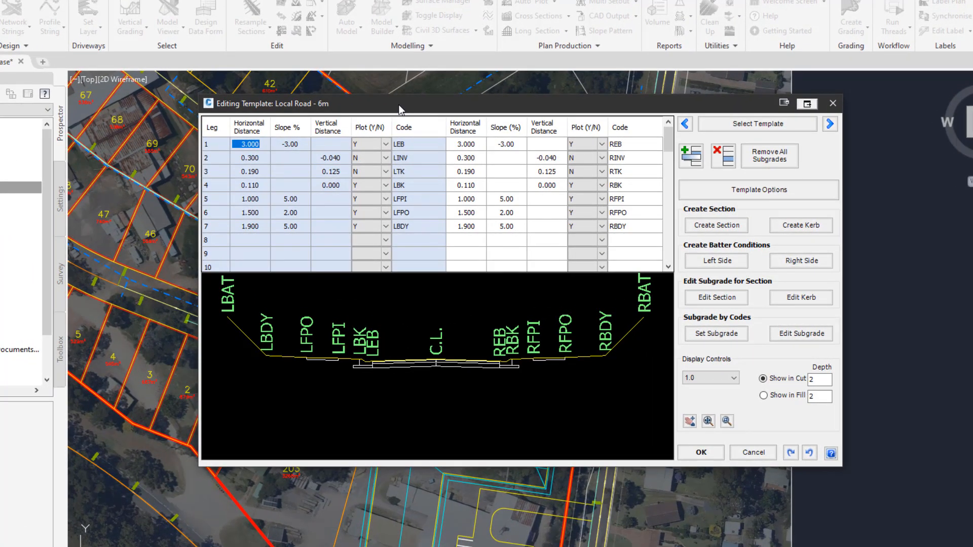
{"action": "left_click_drag", "start_coordinate": [305, 107], "coordinate": [306, 126]}
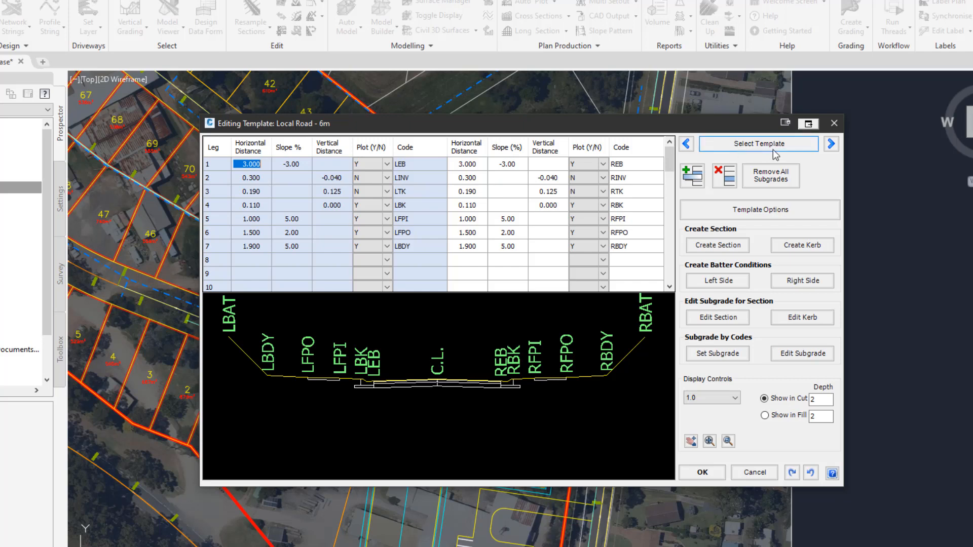
Page through the stored section templates and return to the Local Road - 8m template.
{"action": "left_click", "coordinate": [831, 145]}
{"action": "left_click", "coordinate": [831, 145]}
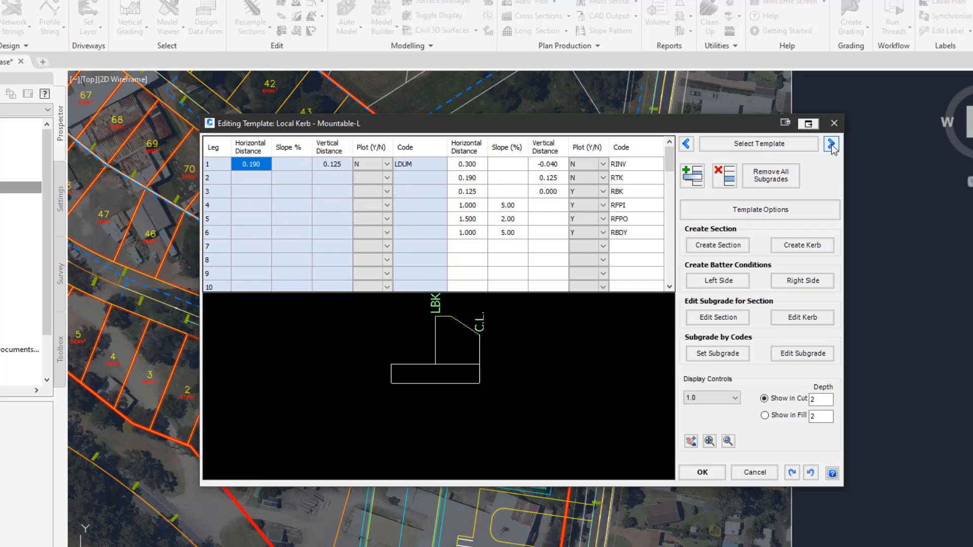
{"action": "left_click", "coordinate": [831, 146]}
{"action": "left_click", "coordinate": [831, 146]}
{"action": "left_click", "coordinate": [831, 145]}
{"action": "left_click", "coordinate": [831, 145]}
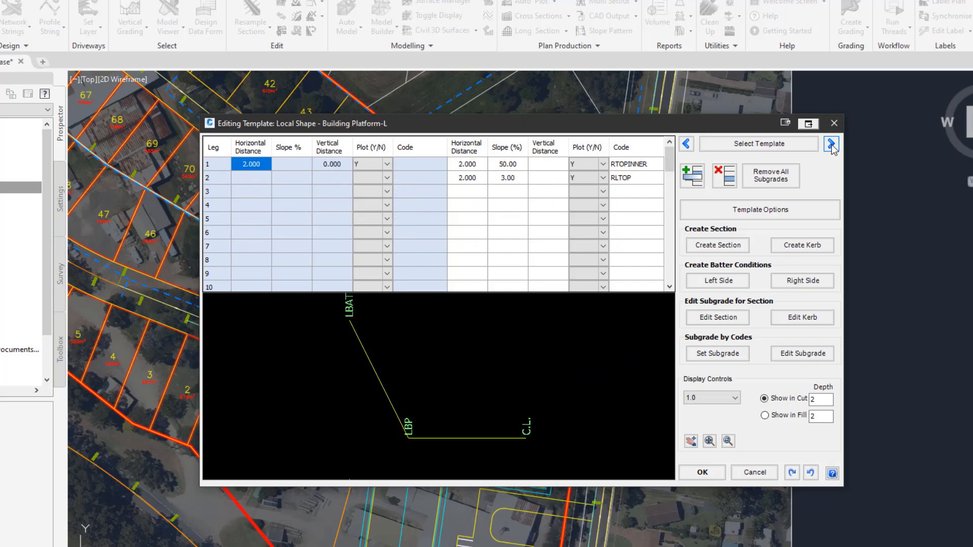
{"action": "left_click", "coordinate": [831, 146]}
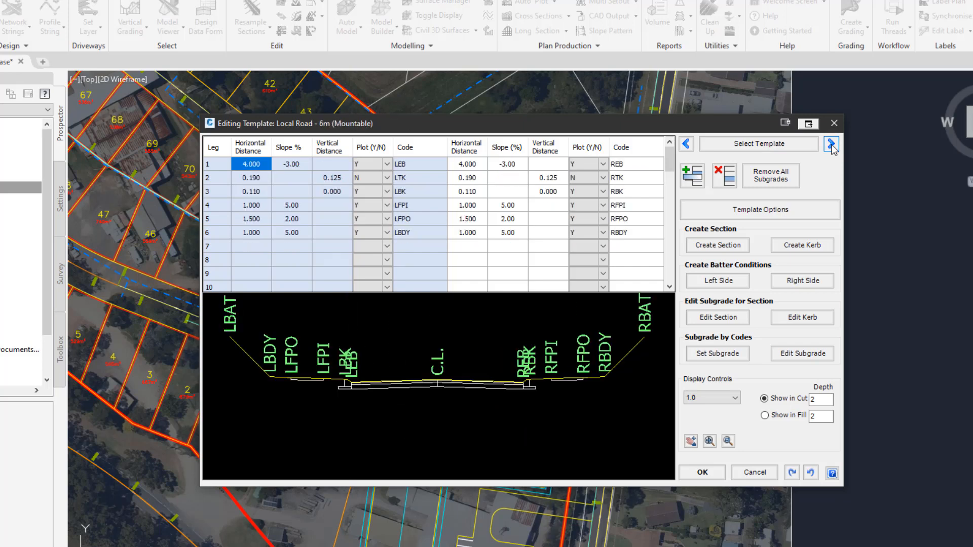
{"action": "left_click", "coordinate": [831, 146]}
{"action": "left_click", "coordinate": [831, 145]}
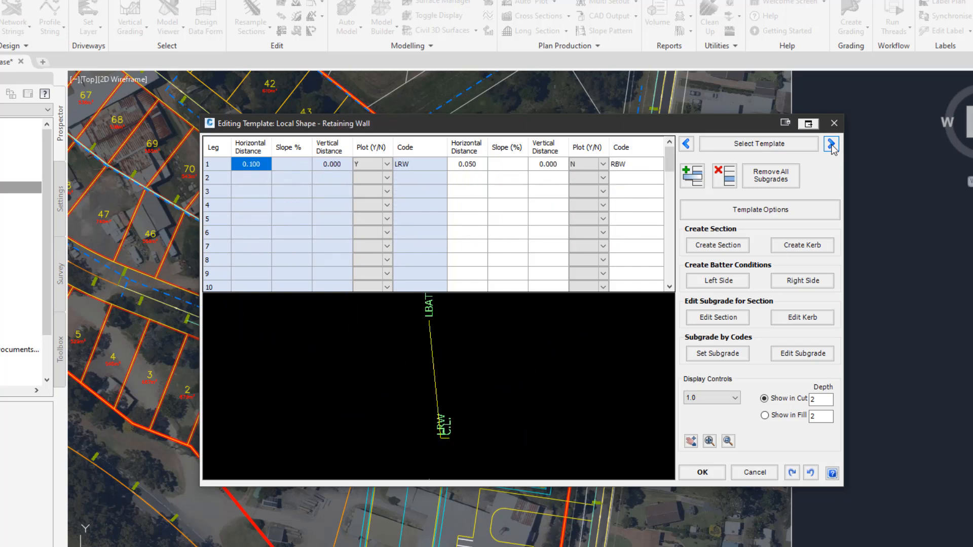
{"action": "left_click", "coordinate": [692, 141]}
{"action": "left_click", "coordinate": [692, 142]}
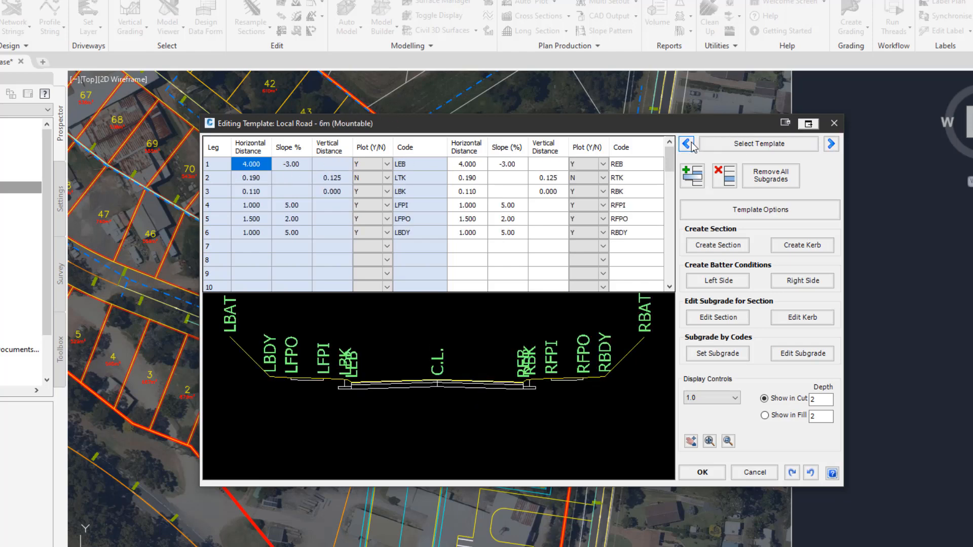
{"action": "left_click", "coordinate": [691, 142]}
{"action": "left_click", "coordinate": [687, 144]}
{"action": "left_click", "coordinate": [686, 144]}
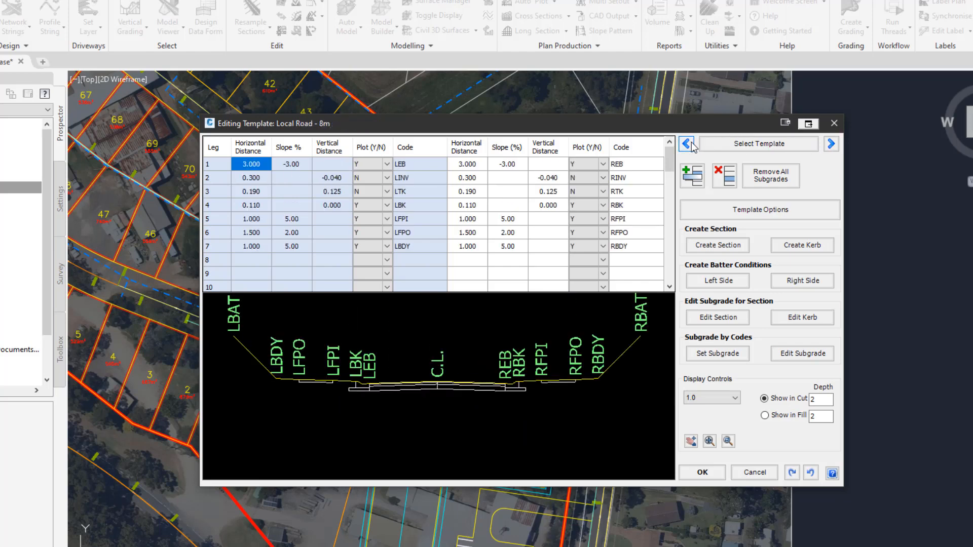
{"action": "left_click", "coordinate": [687, 144]}
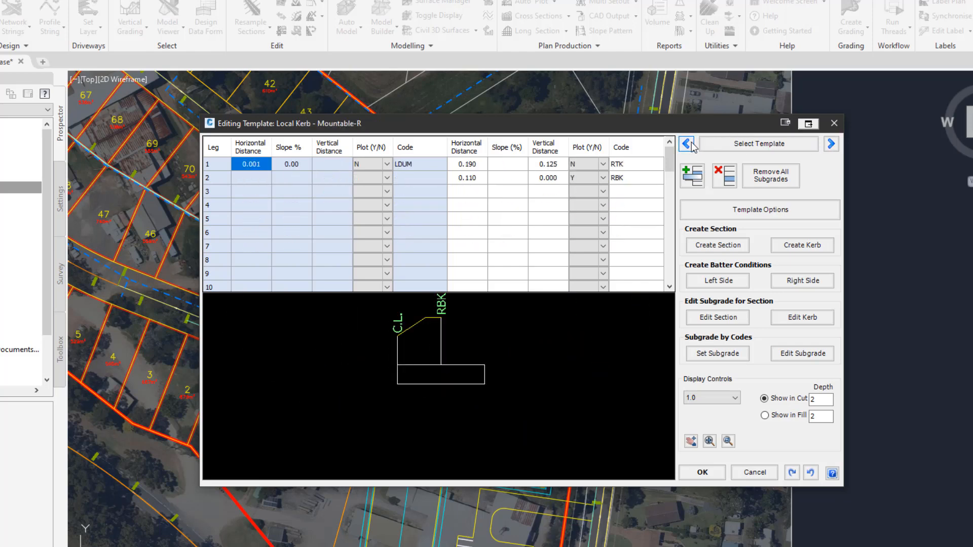
{"action": "left_click", "coordinate": [831, 145]}
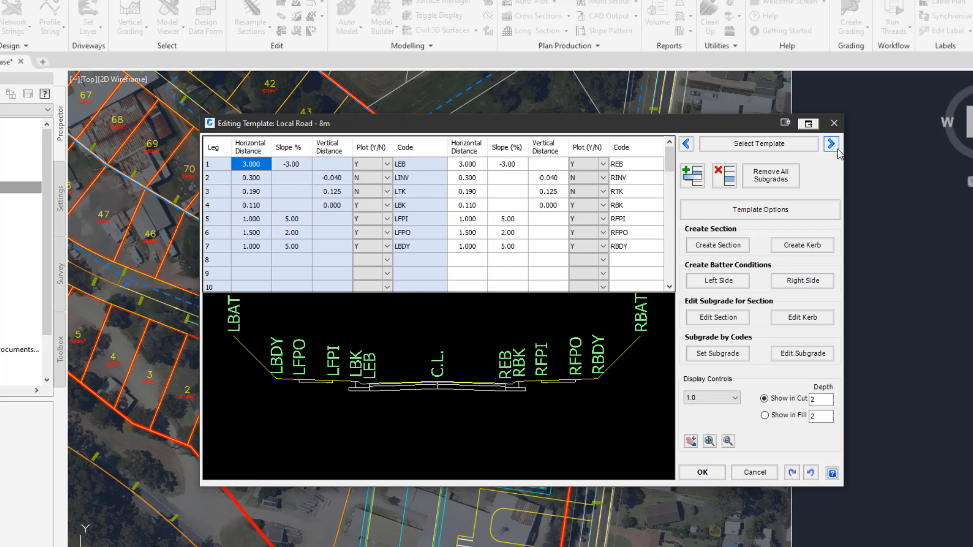
Open the template options and review the list of available template operations.
{"action": "left_click", "coordinate": [743, 215]}
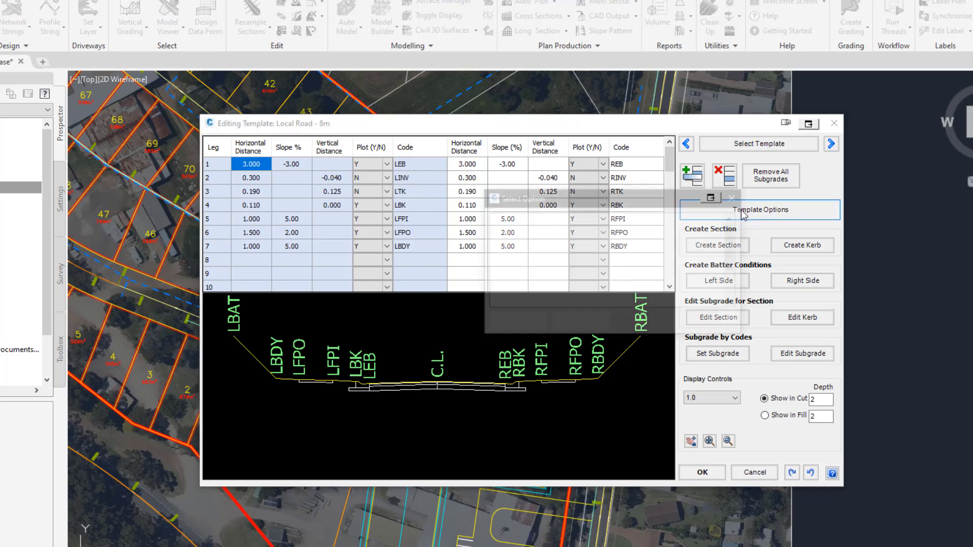
{"action": "left_click_drag", "start_coordinate": [644, 182], "coordinate": [539, 214]}
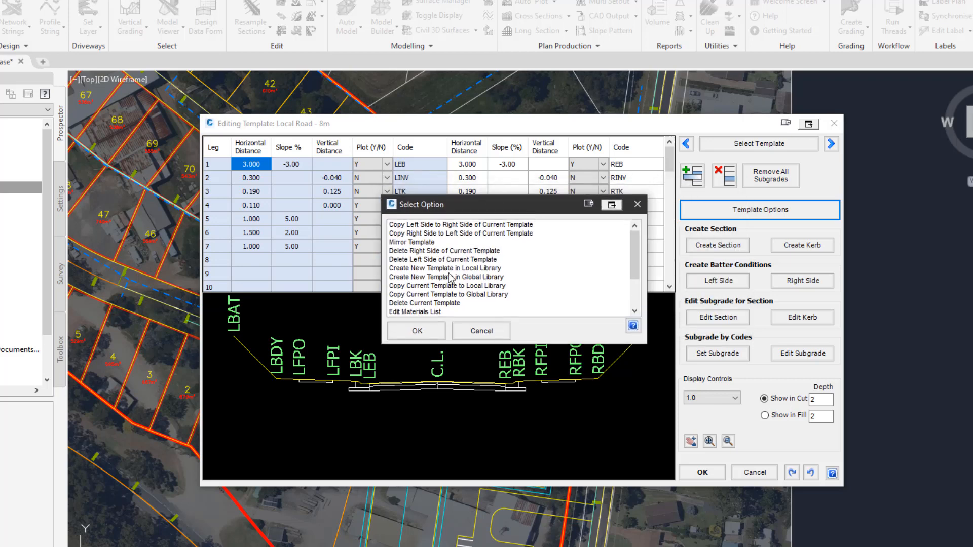
{"action": "left_click", "coordinate": [436, 277]}
{"action": "left_click", "coordinate": [442, 269]}
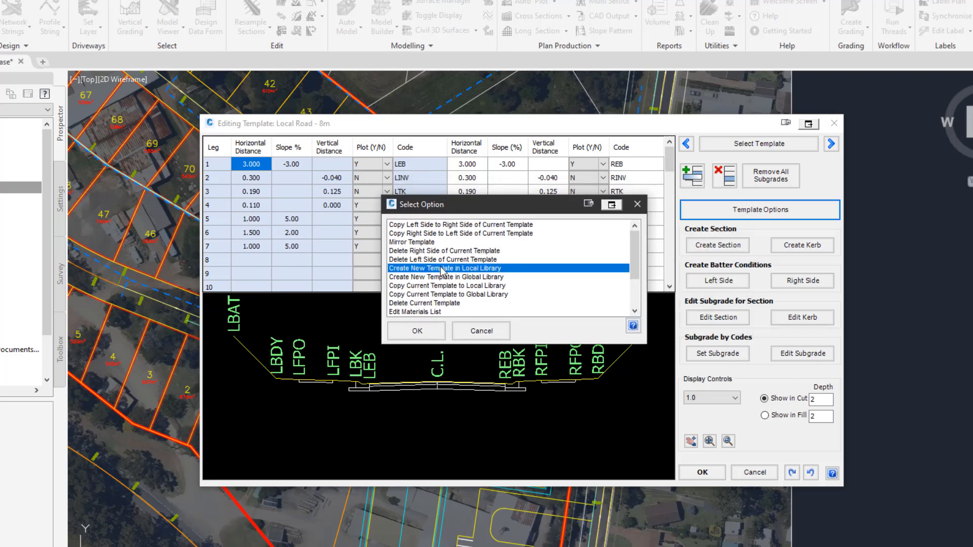
{"action": "left_click", "coordinate": [427, 277]}
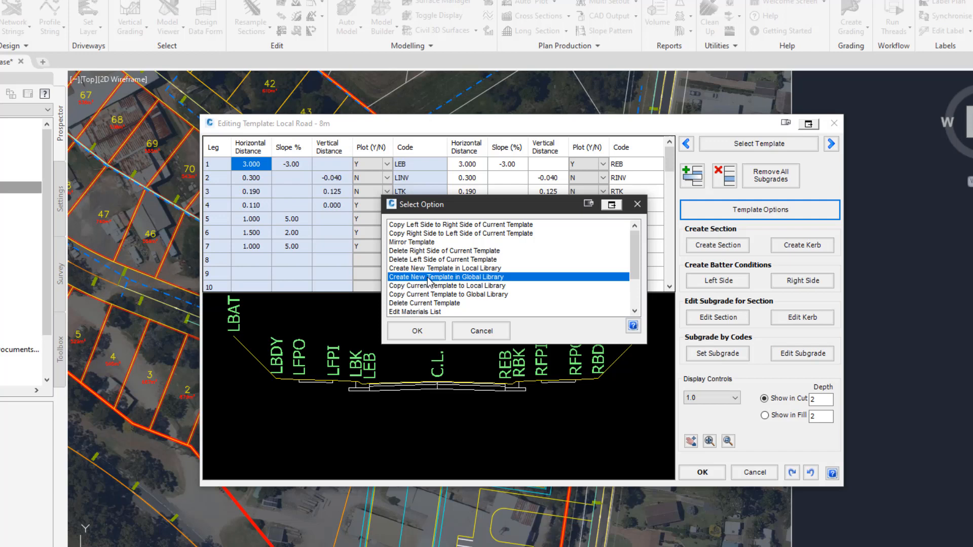
{"action": "left_click", "coordinate": [434, 286]}
{"action": "left_click", "coordinate": [434, 303]}
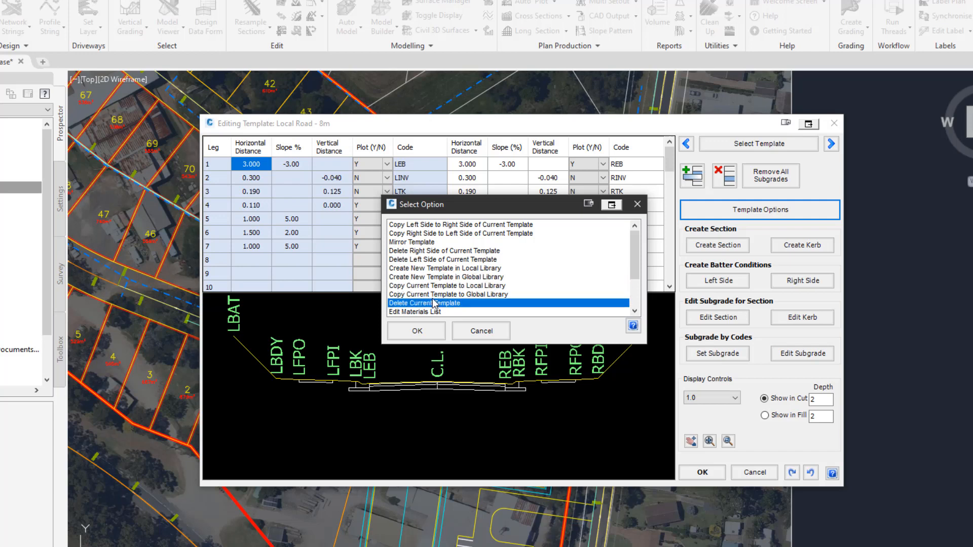
{"action": "left_click", "coordinate": [436, 295]}
{"action": "left_click", "coordinate": [435, 287]}
{"action": "left_click", "coordinate": [438, 295]}
{"action": "left_click", "coordinate": [440, 287]}
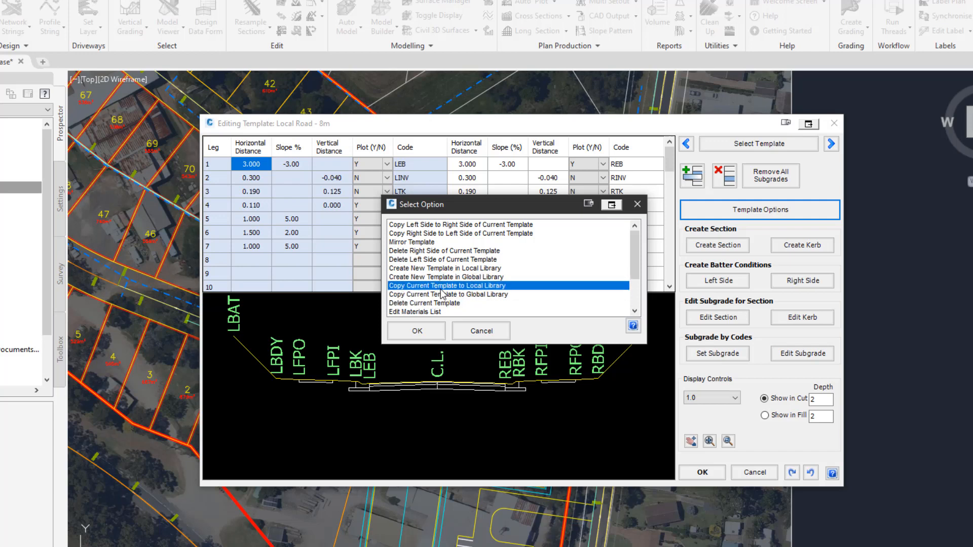
Create a new template in the local library named Standard Urban.
{"action": "left_click", "coordinate": [460, 269]}
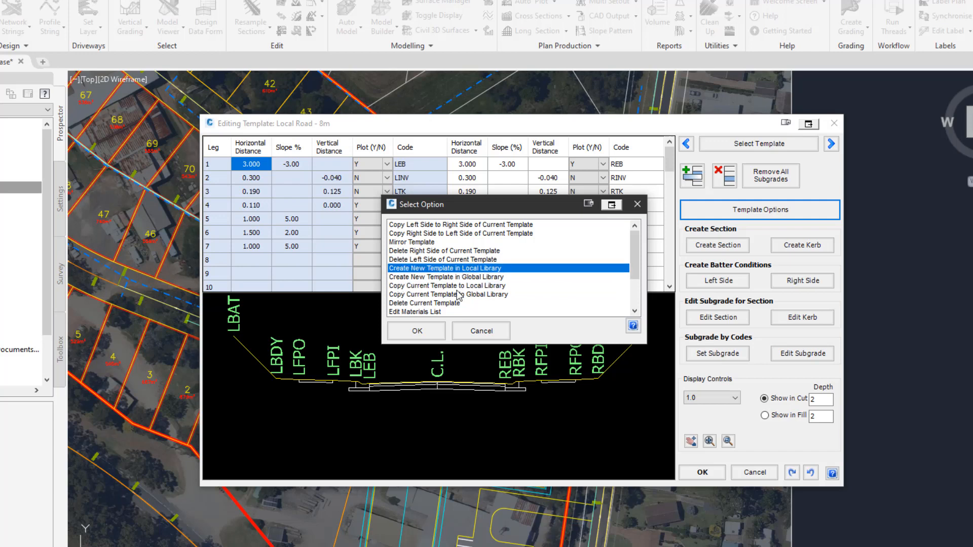
{"action": "left_click", "coordinate": [435, 332]}
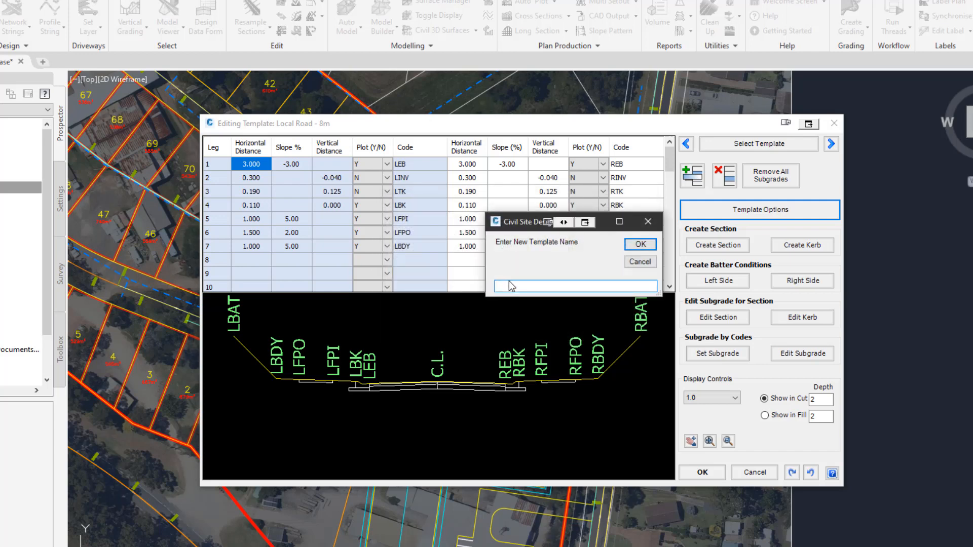
{"action": "type", "text": "Standard Urban"}
{"action": "key", "text": "Return"}
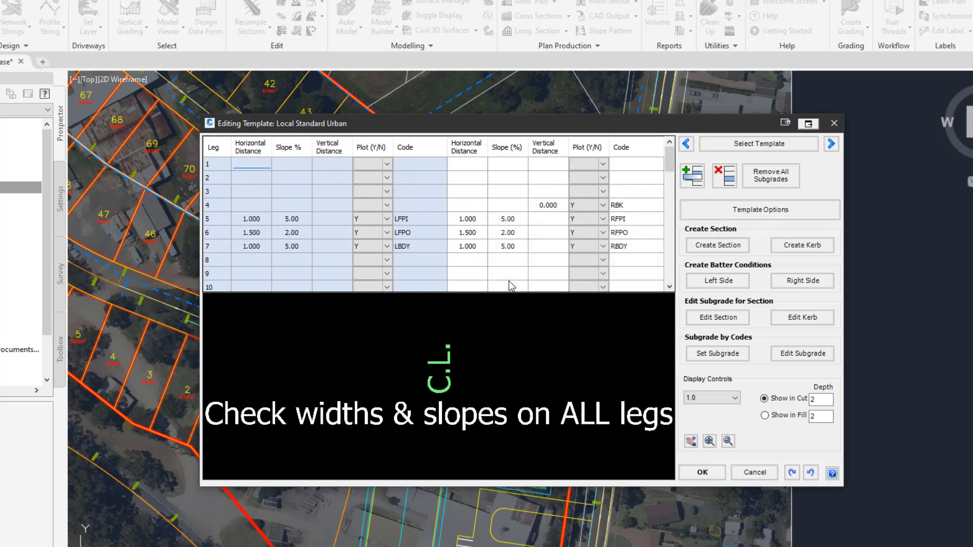
{"action": "left_click_drag", "start_coordinate": [507, 125], "coordinate": [506, 123]}
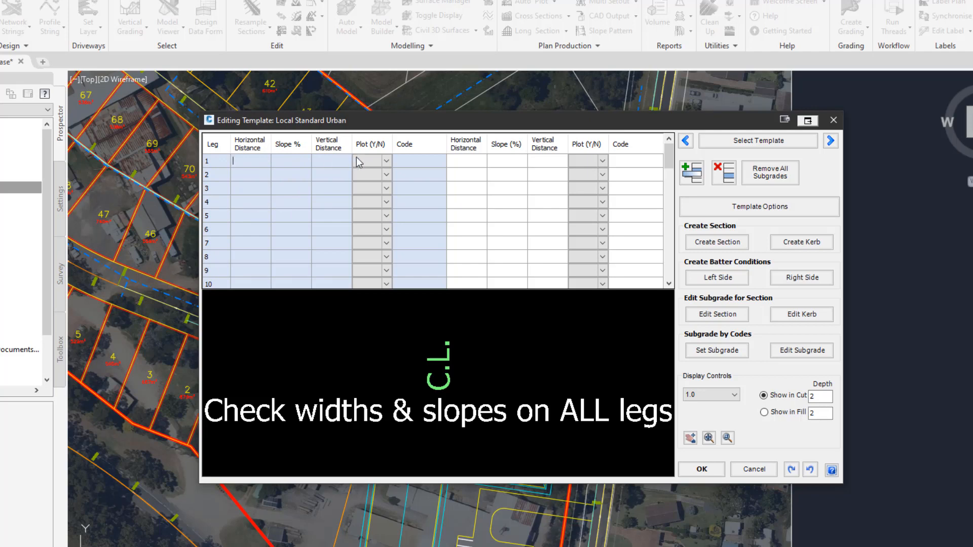
{"action": "left_click", "coordinate": [369, 161]}
{"action": "left_click", "coordinate": [408, 167]}
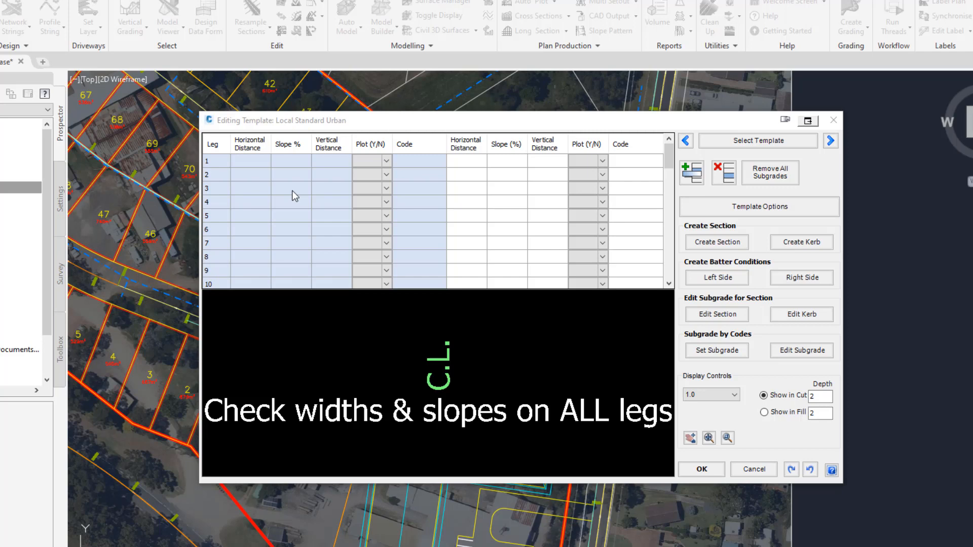
{"action": "left_click", "coordinate": [443, 128]}
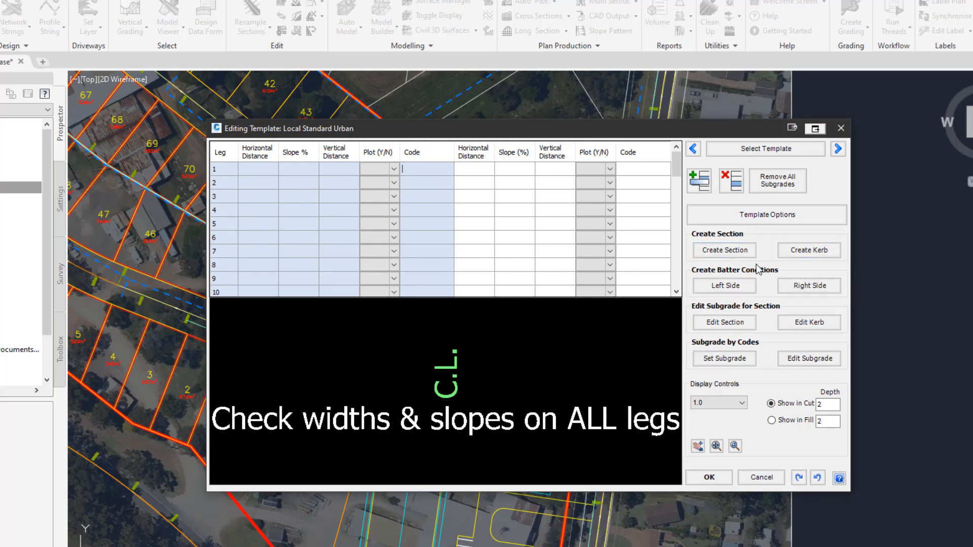
{"action": "left_click", "coordinate": [728, 252]}
{"action": "left_click", "coordinate": [802, 254]}
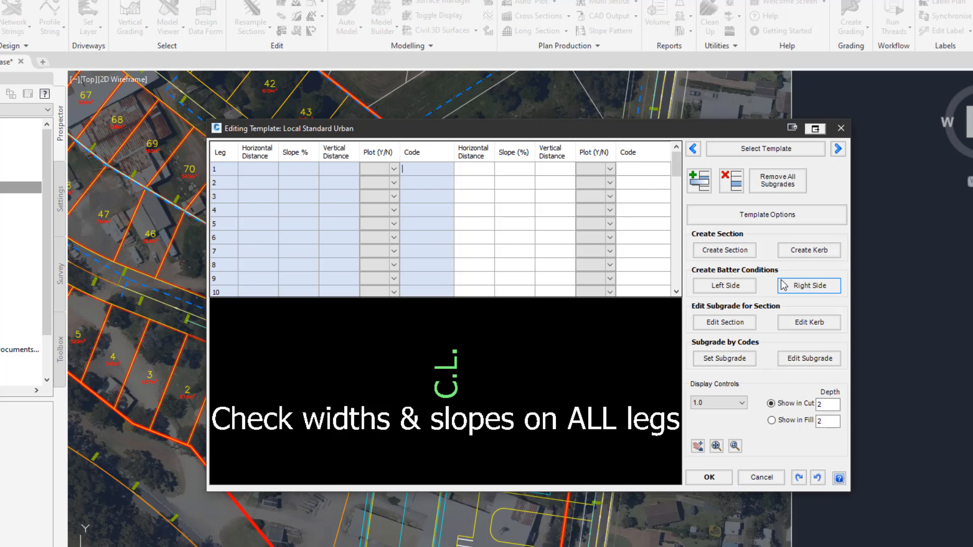
{"action": "left_click", "coordinate": [729, 287]}
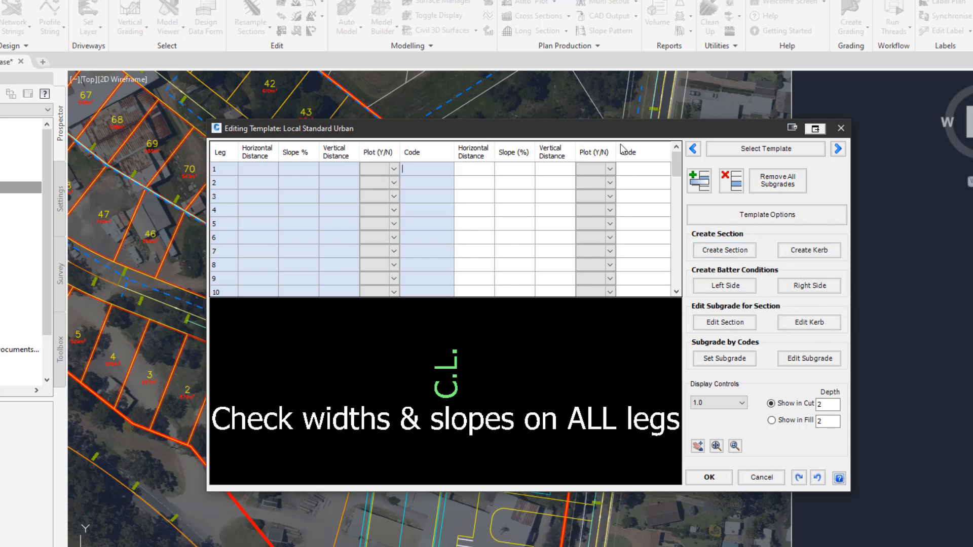
{"action": "left_click_drag", "start_coordinate": [623, 129], "coordinate": [652, 134]}
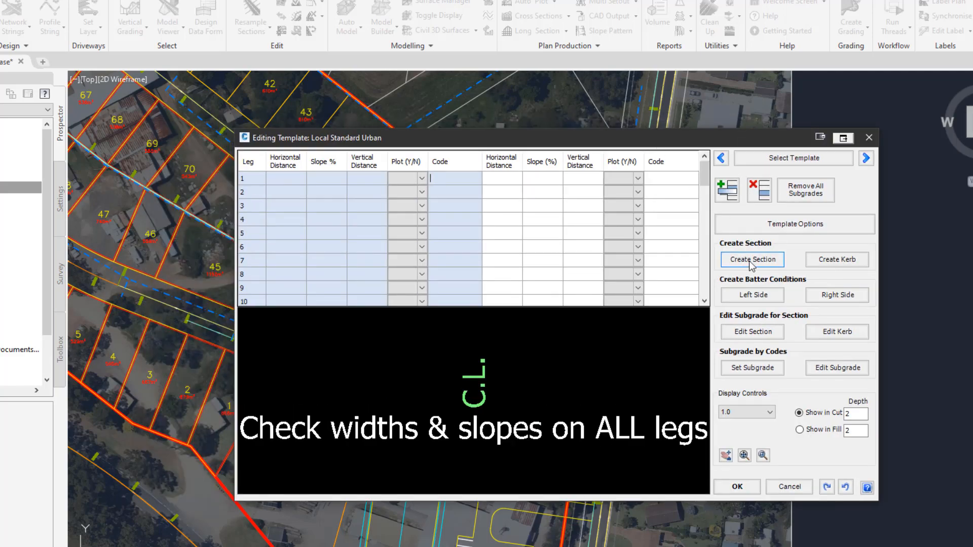
Start adding a new section to the template and give it the code EB.
{"action": "left_click", "coordinate": [752, 260]}
{"action": "left_click_drag", "start_coordinate": [593, 100], "coordinate": [529, 130]}
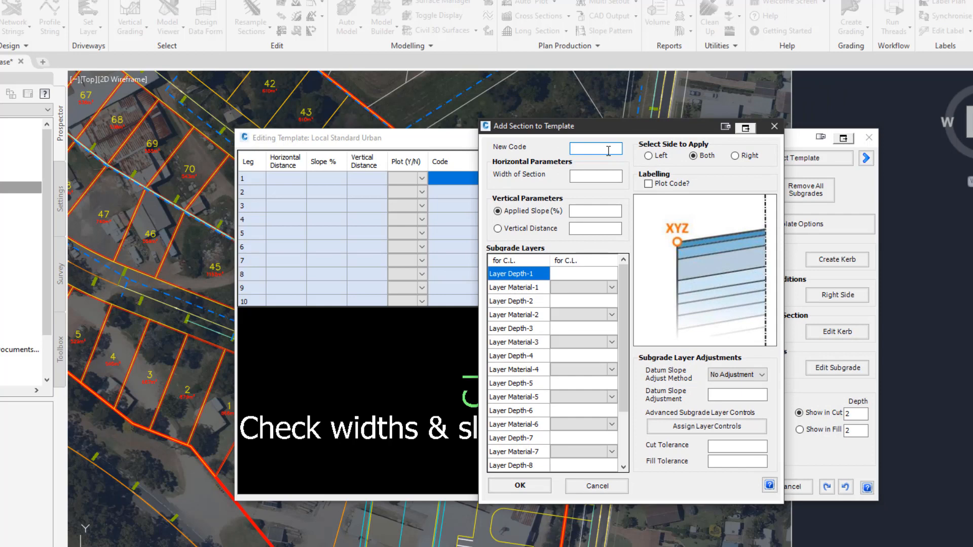
{"action": "type", "text": "EB"}
{"action": "left_click", "coordinate": [588, 148]}
{"action": "left_click", "coordinate": [588, 148]}
{"action": "left_click", "coordinate": [594, 150]}
{"action": "key", "text": "Tab"}
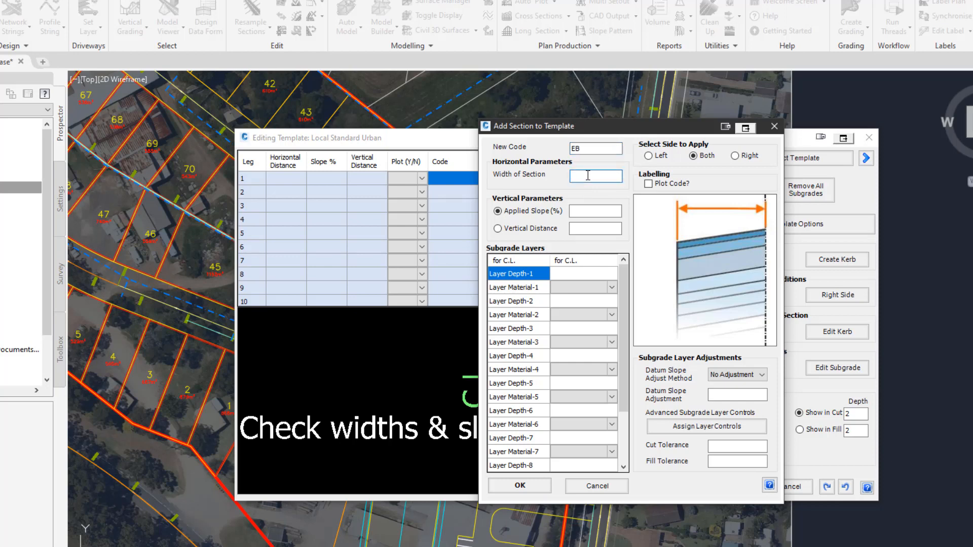
Set the section's width to 3 and its applied slope to -3%.
{"action": "type", "text": "3"}
{"action": "left_click", "coordinate": [594, 212]}
{"action": "type", "text": "-"}
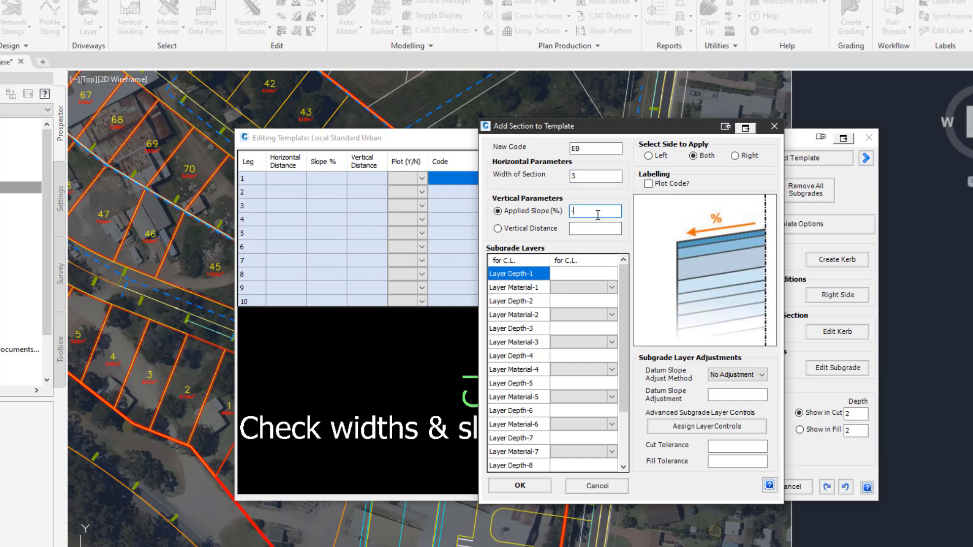
{"action": "type", "text": "3"}
Define three subgrade layers: 0.03 Asphalt, 0.1 FCR Class 2 and 0.2 FCR Class 3.
{"action": "left_click", "coordinate": [592, 274]}
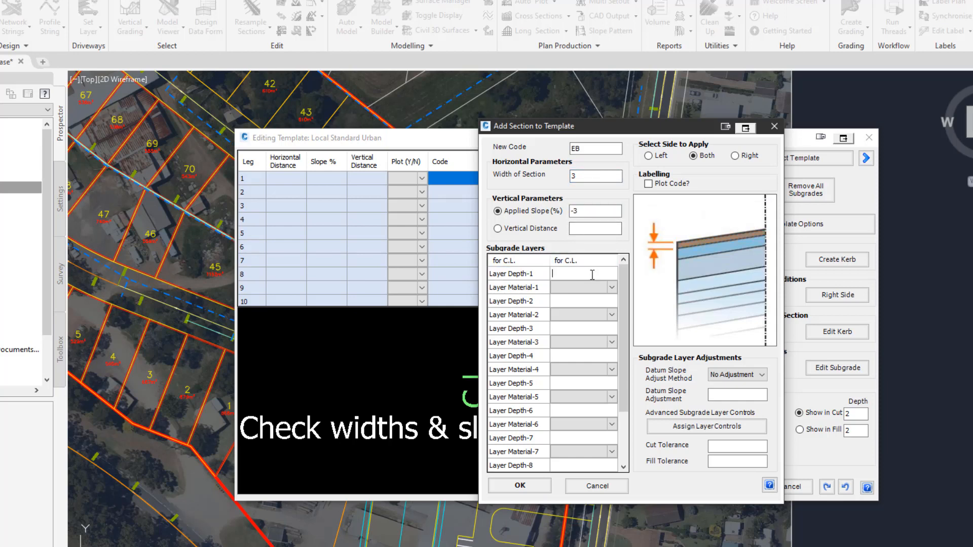
{"action": "type", "text": ".01"}
{"action": "left_click_drag", "start_coordinate": [569, 274], "coordinate": [507, 277]}
{"action": "type", "text": ".03"}
{"action": "left_click", "coordinate": [606, 292]}
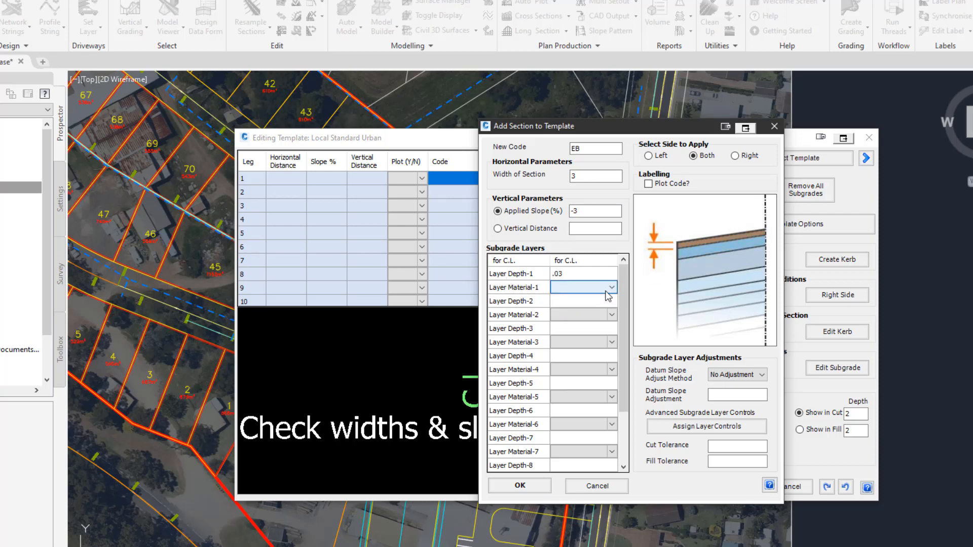
{"action": "left_click", "coordinate": [607, 293]}
{"action": "left_click", "coordinate": [583, 299]}
{"action": "left_click", "coordinate": [582, 302]}
{"action": "type", "text": ".1"}
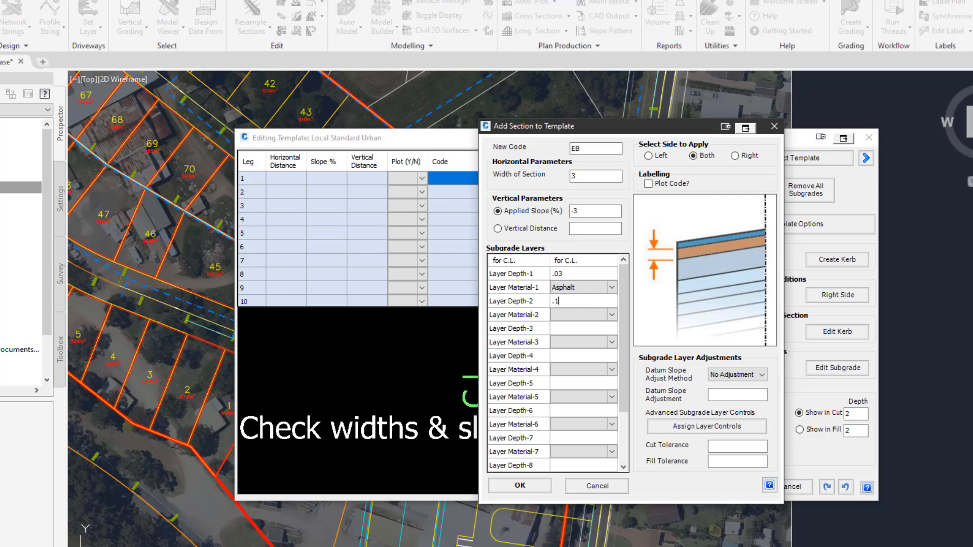
{"action": "left_click", "coordinate": [581, 316]}
{"action": "left_click", "coordinate": [580, 317]}
{"action": "left_click", "coordinate": [575, 335]}
{"action": "left_click", "coordinate": [582, 330]}
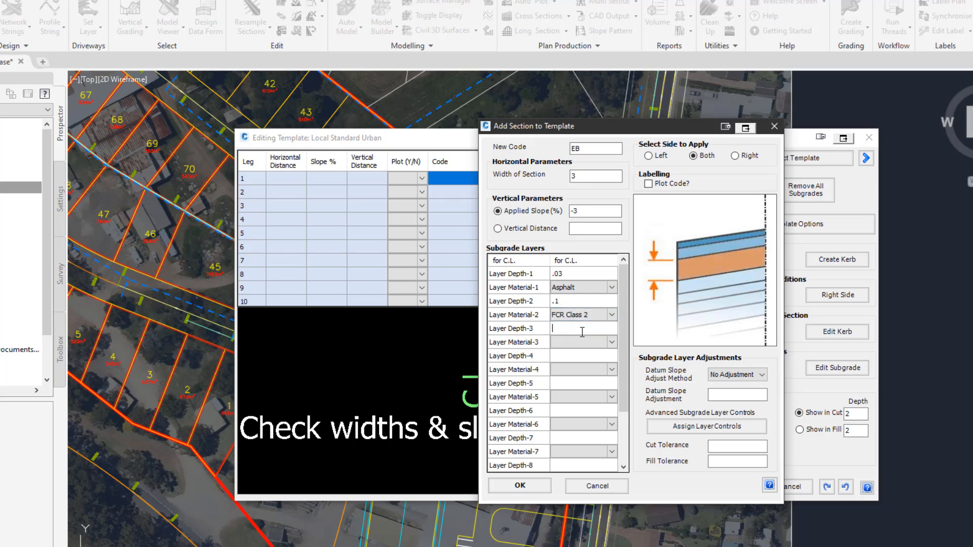
{"action": "type", "text": ".2"}
{"action": "left_click", "coordinate": [584, 342]}
{"action": "left_click", "coordinate": [596, 344]}
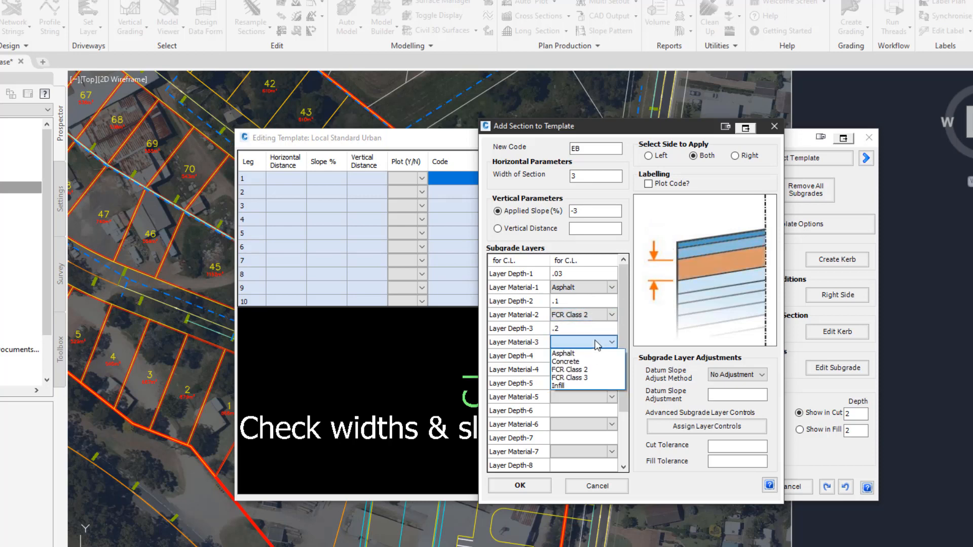
{"action": "left_click", "coordinate": [570, 377]}
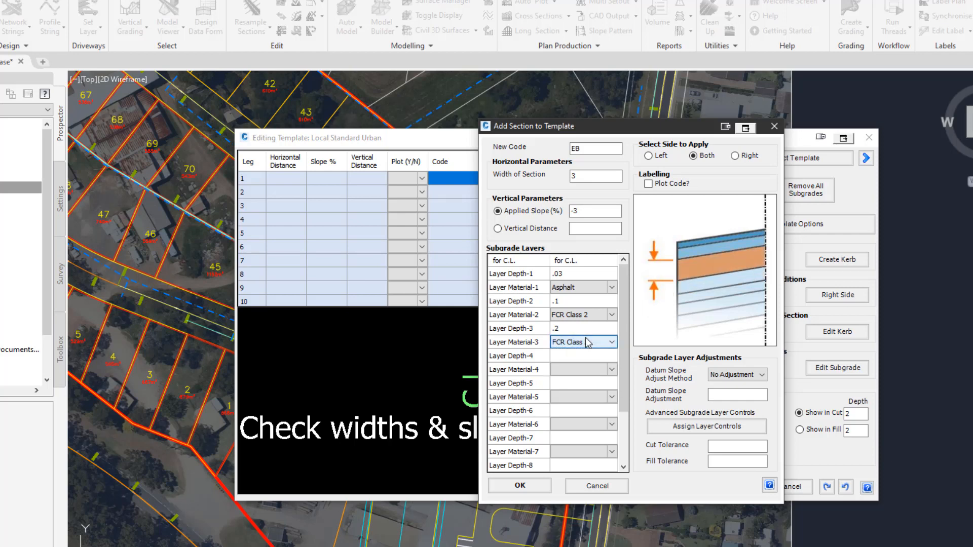
{"action": "left_click", "coordinate": [588, 343]}
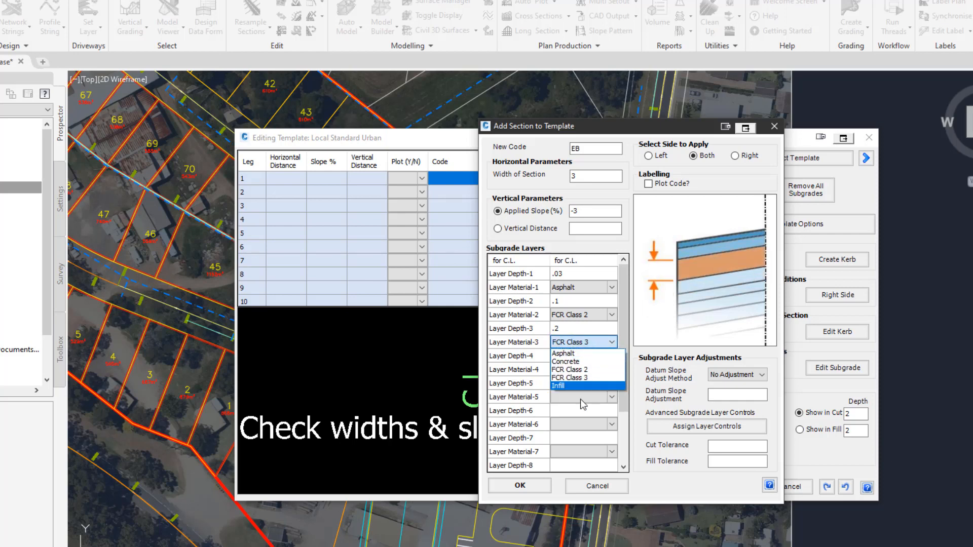
Turn on Plot Code and add the EB section to both sides.
{"action": "left_click", "coordinate": [640, 288]}
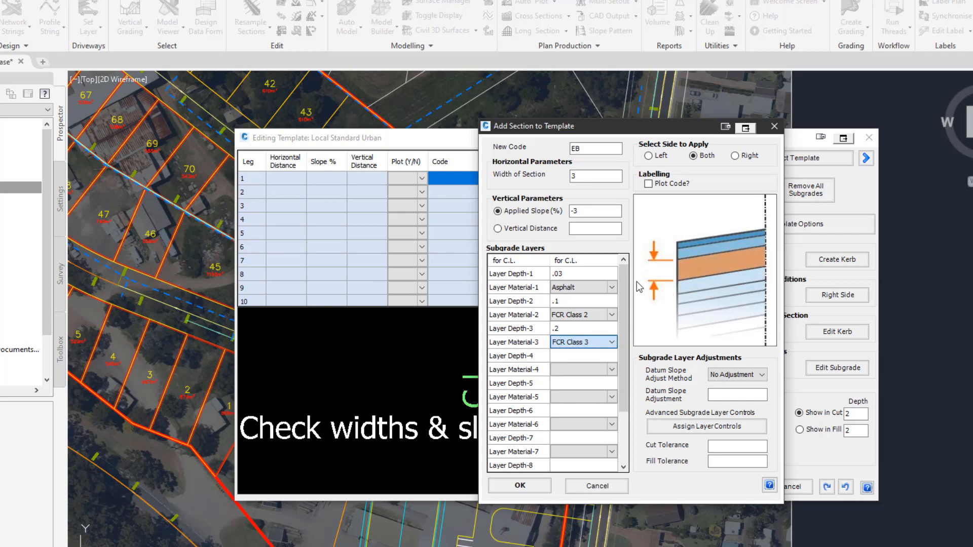
{"action": "left_click", "coordinate": [648, 184]}
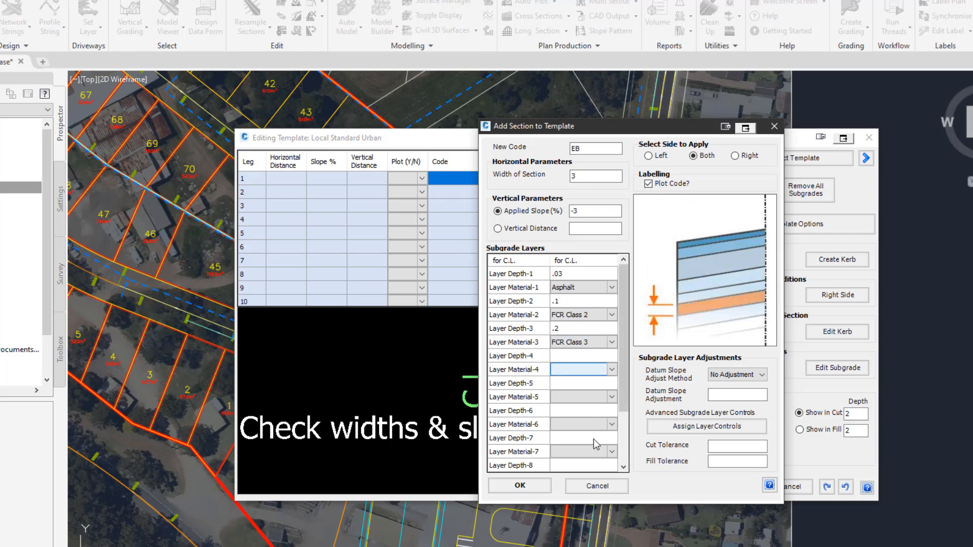
{"action": "left_click", "coordinate": [539, 490]}
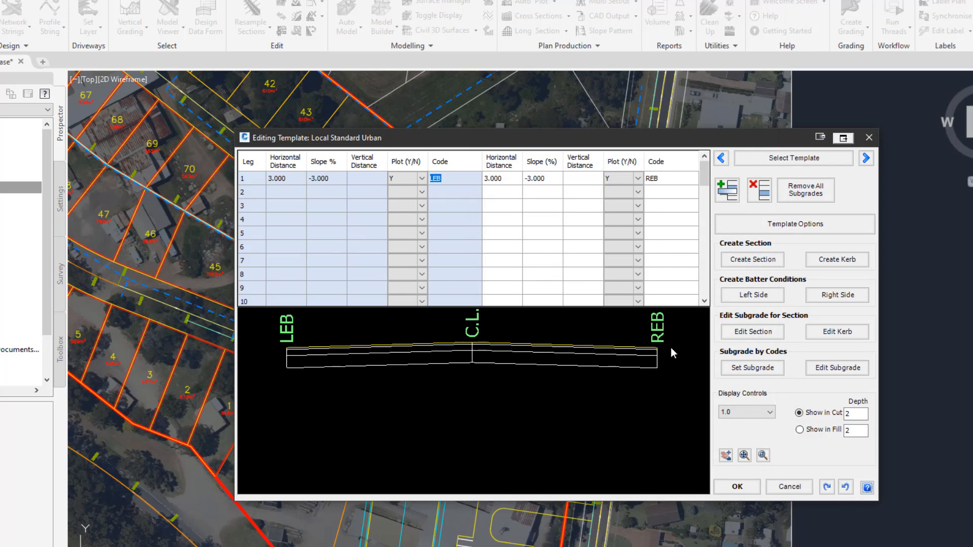
Try a horizontal distance of 5 on left leg 1, then set it back to 3.
{"action": "left_click", "coordinate": [292, 180]}
{"action": "left_click", "coordinate": [323, 180]}
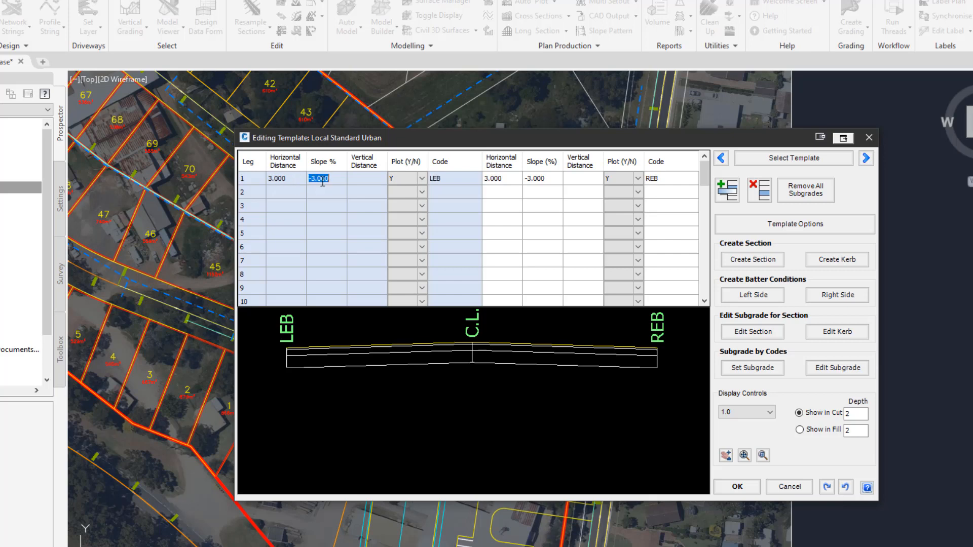
{"action": "left_click", "coordinate": [291, 182]}
{"action": "left_click", "coordinate": [288, 190]}
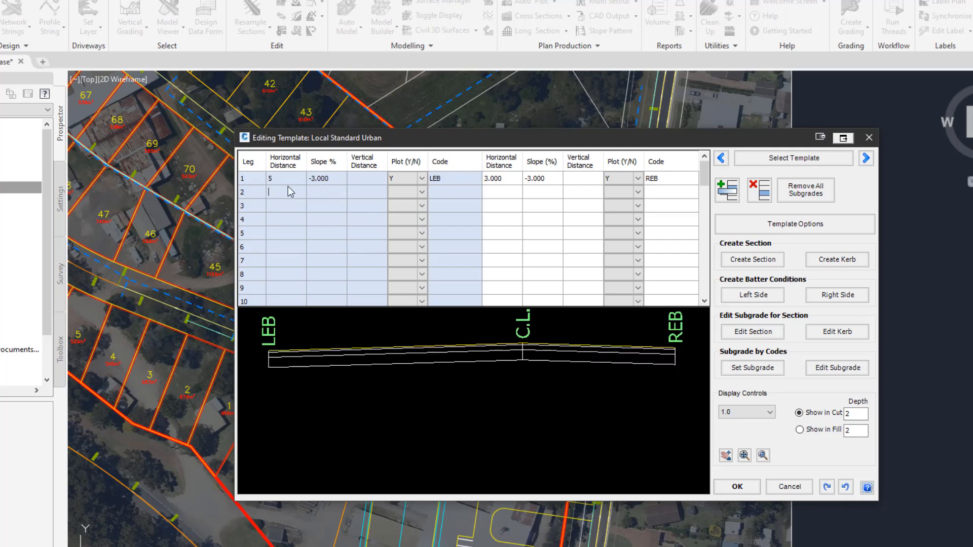
{"action": "left_click", "coordinate": [291, 178]}
{"action": "type", "text": "3"}
{"action": "left_click", "coordinate": [296, 193]}
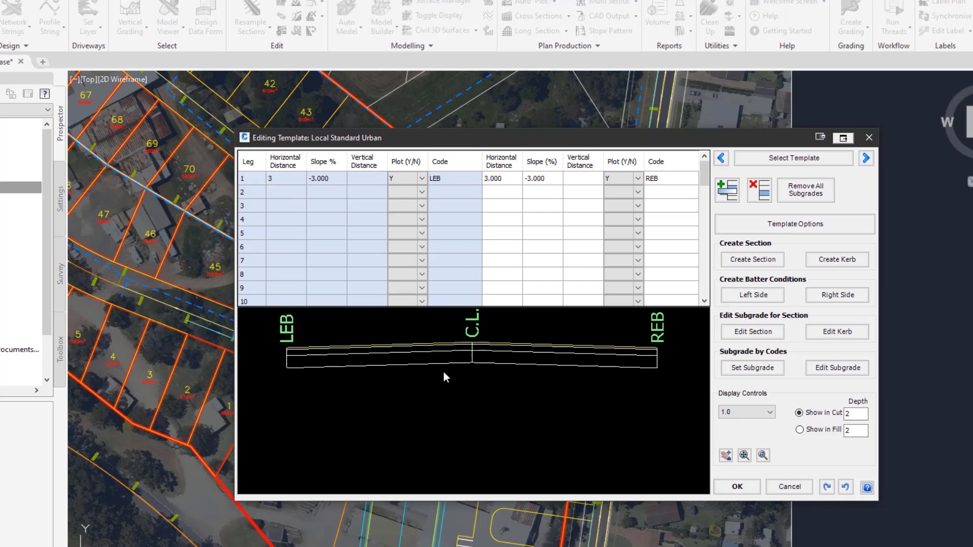
Open the subgrade editor for the left section to review its layers, then cancel it.
{"action": "left_click", "coordinate": [753, 331]}
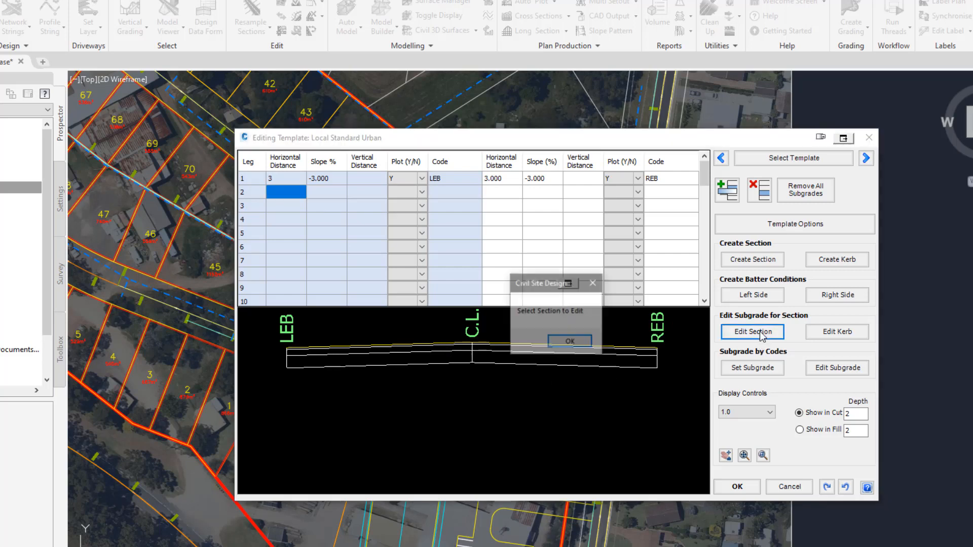
{"action": "left_click", "coordinate": [569, 341]}
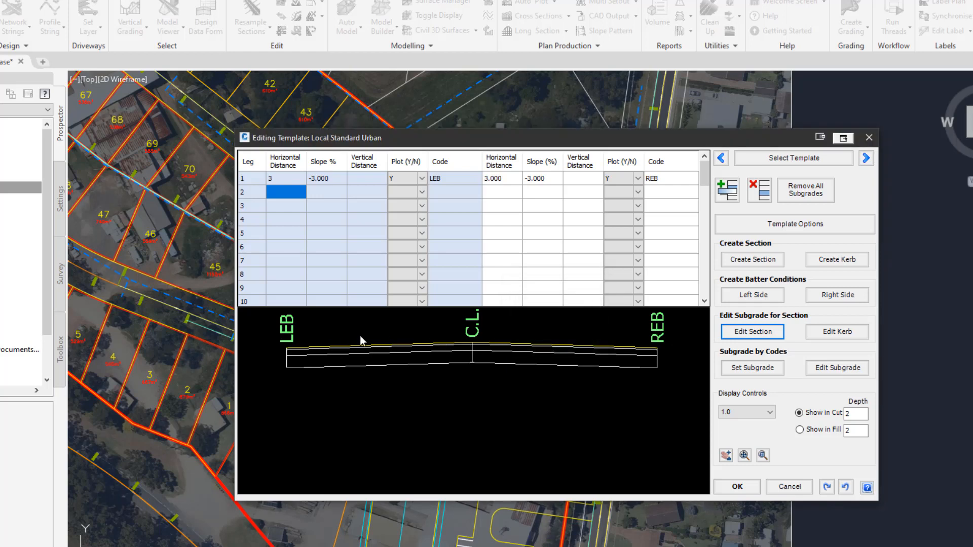
{"action": "left_click", "coordinate": [392, 333]}
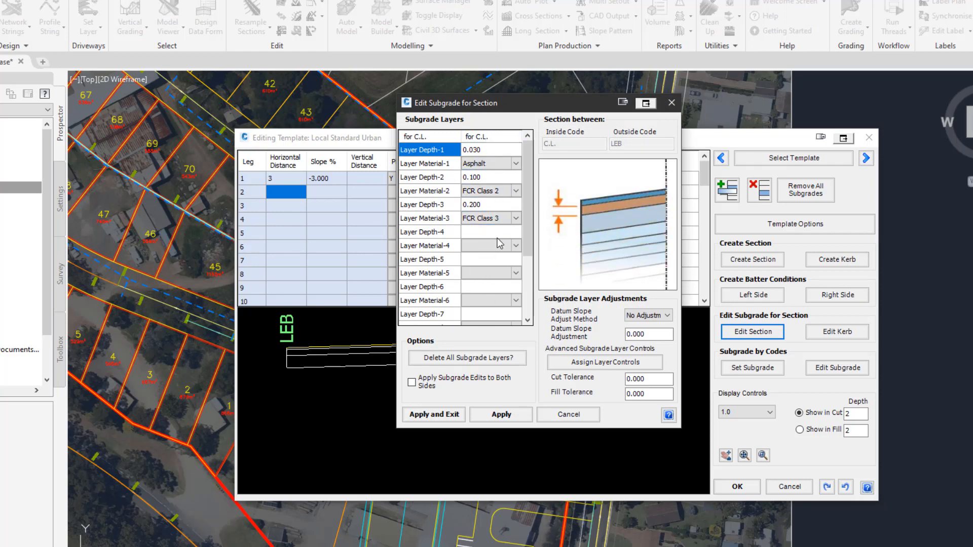
{"action": "left_click", "coordinate": [564, 417]}
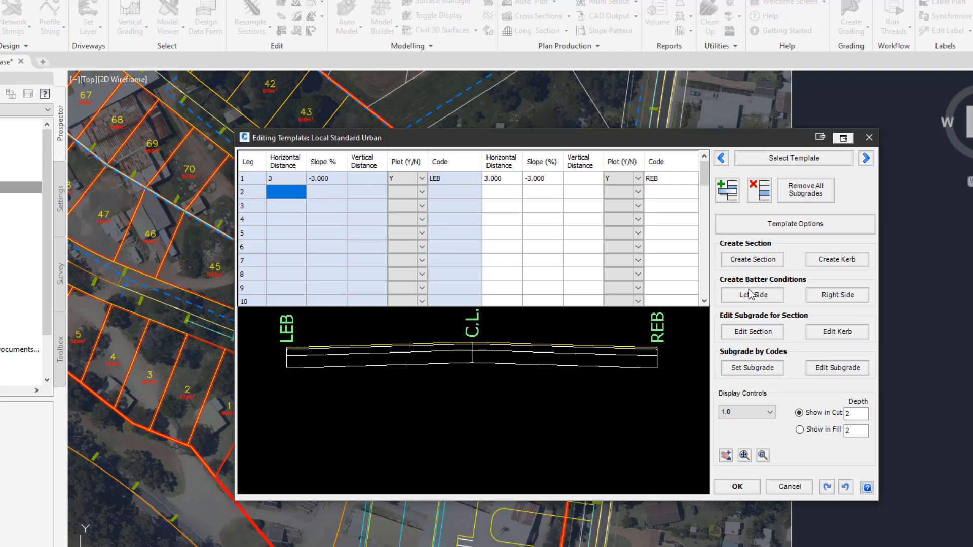
Start adding a kerb section on both sides and set the invert of kerb width to 0.3.
{"action": "left_click", "coordinate": [847, 260]}
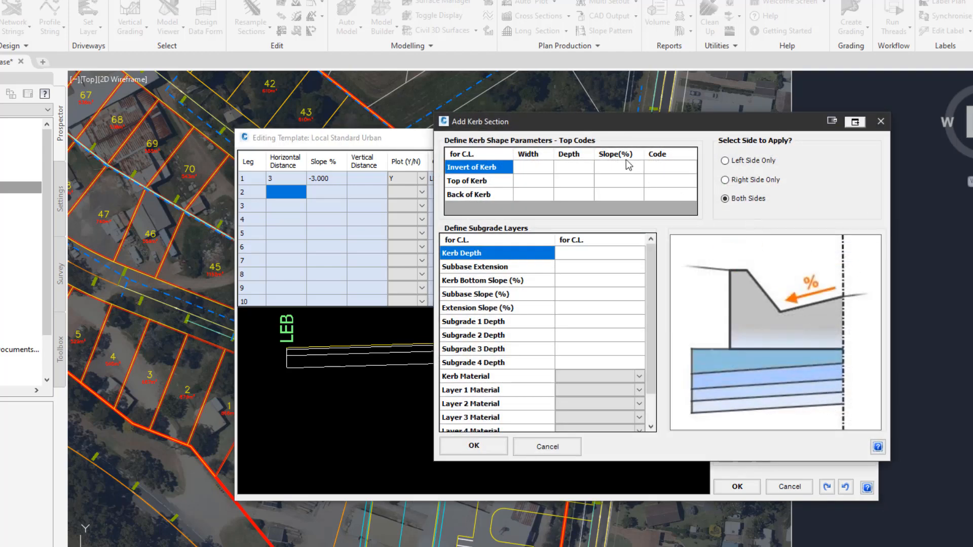
{"action": "left_click_drag", "start_coordinate": [615, 127], "coordinate": [512, 138]}
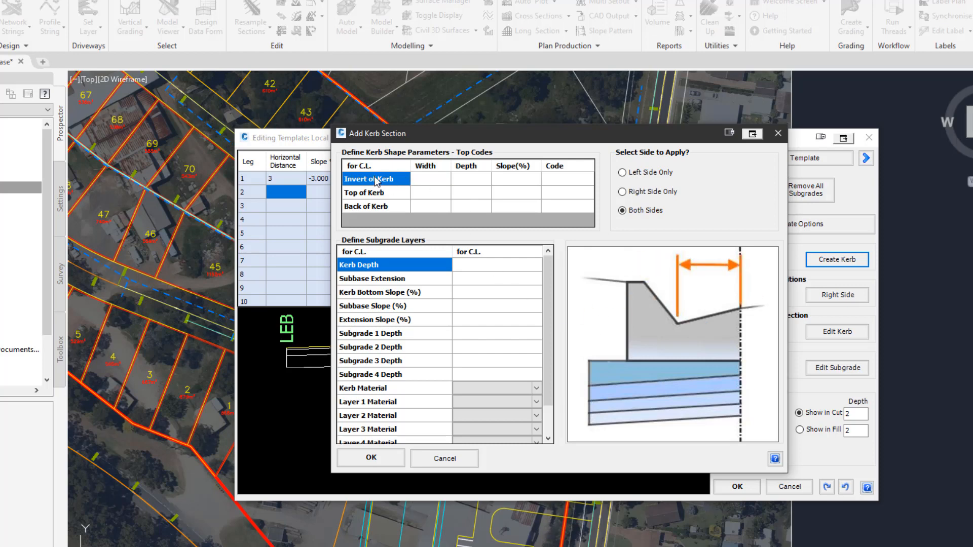
{"action": "left_click", "coordinate": [374, 194]}
{"action": "left_click", "coordinate": [373, 207]}
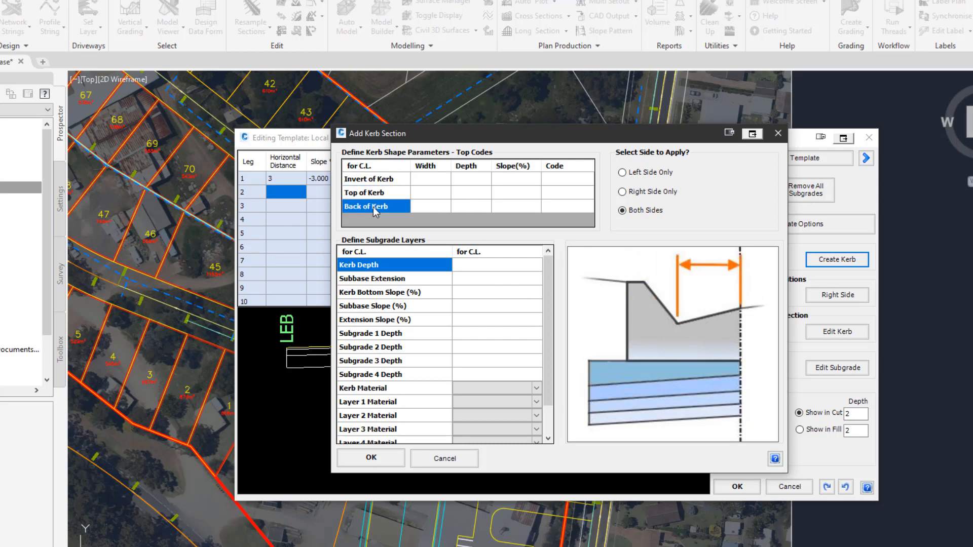
{"action": "left_click_drag", "start_coordinate": [541, 142], "coordinate": [695, 147]}
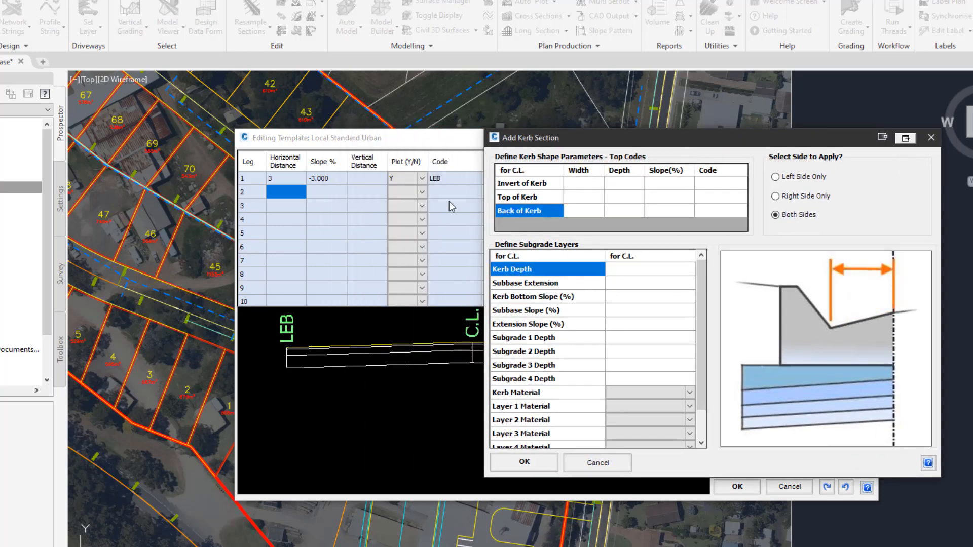
{"action": "left_click", "coordinate": [445, 177]}
{"action": "left_click", "coordinate": [446, 178]}
{"action": "left_click_drag", "start_coordinate": [570, 143], "coordinate": [414, 147]}
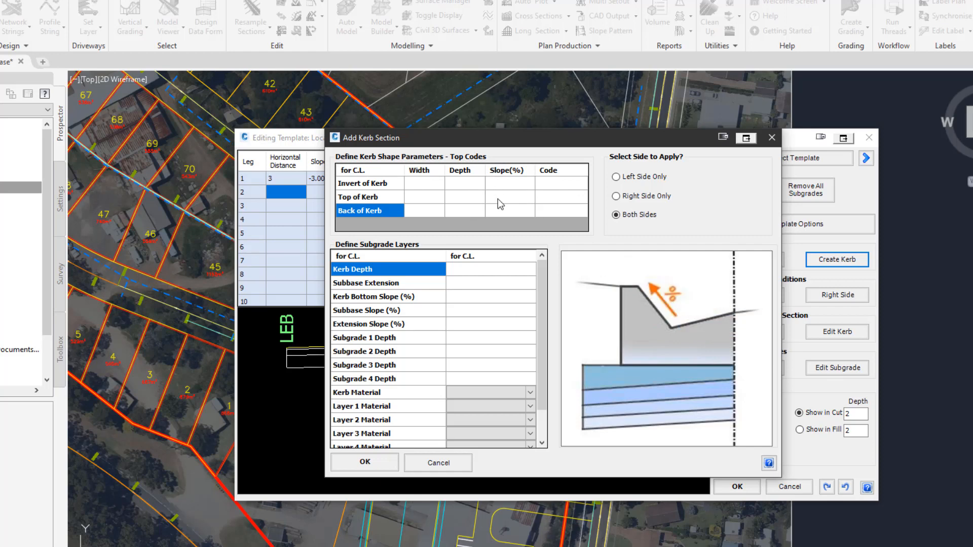
{"action": "left_click", "coordinate": [434, 184]}
{"action": "left_click", "coordinate": [433, 183]}
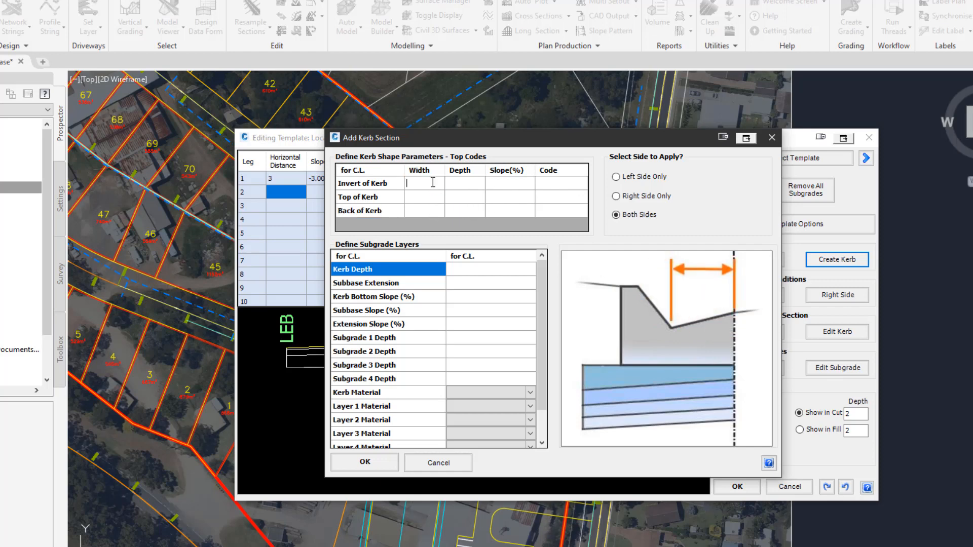
{"action": "type", "text": ".3"}
Set the invert of kerb depth to -0.04 and its code to INV.
{"action": "left_click", "coordinate": [464, 183]}
{"action": "left_click", "coordinate": [463, 183]}
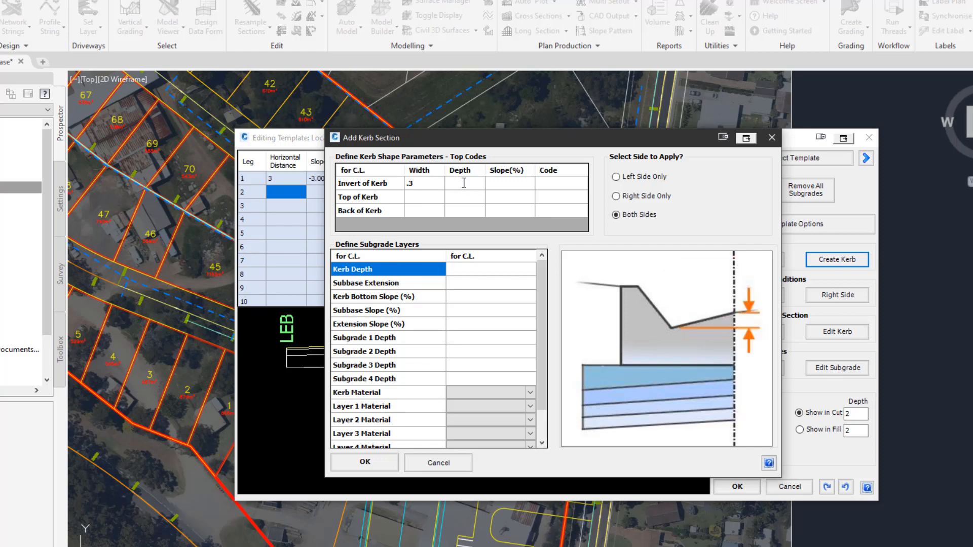
{"action": "type", "text": "-.04"}
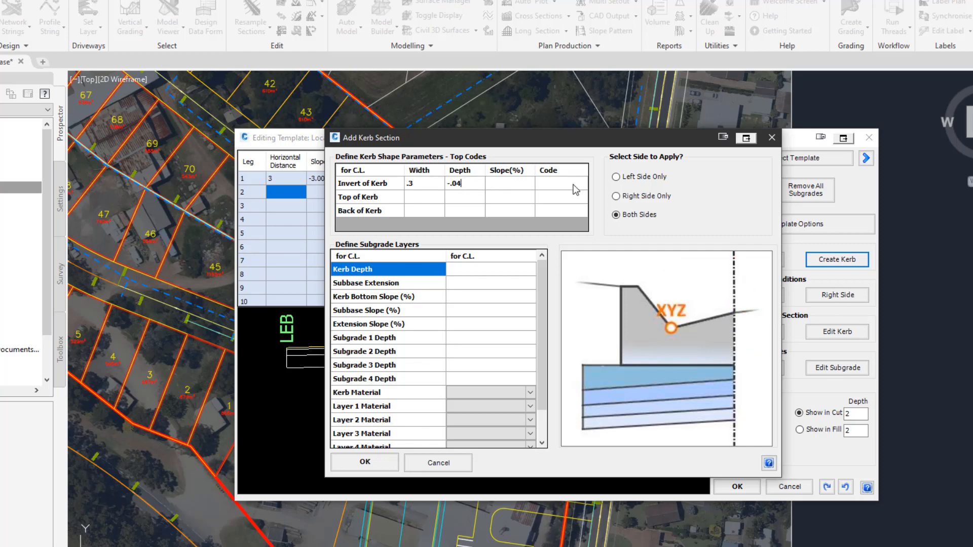
{"action": "double_click", "coordinate": [578, 184]}
{"action": "type", "text": "NV"}
{"action": "key", "text": "Tab"}
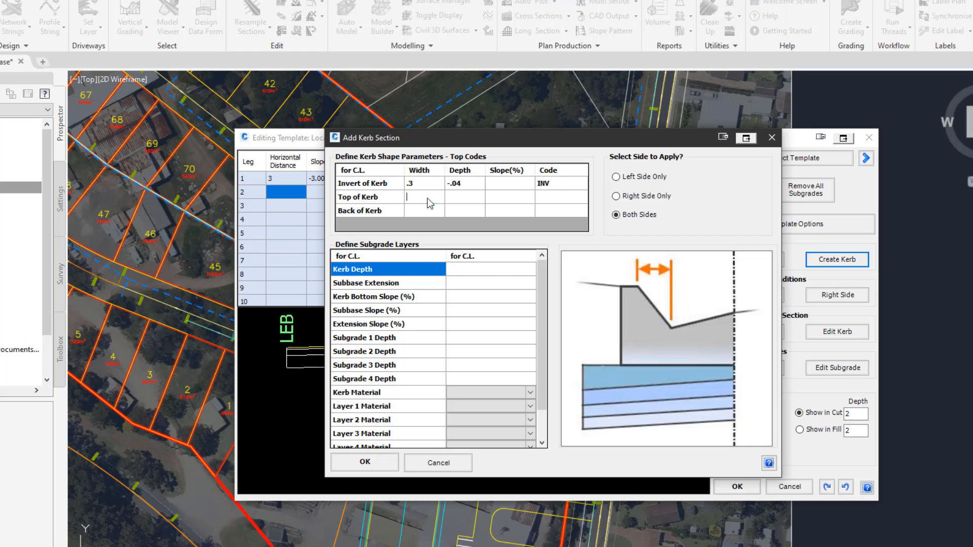
Set the top of kerb width to 0.04, depth to 0.15 and code to TK.
{"action": "left_click", "coordinate": [467, 201]}
{"action": "type", "text": ".15"}
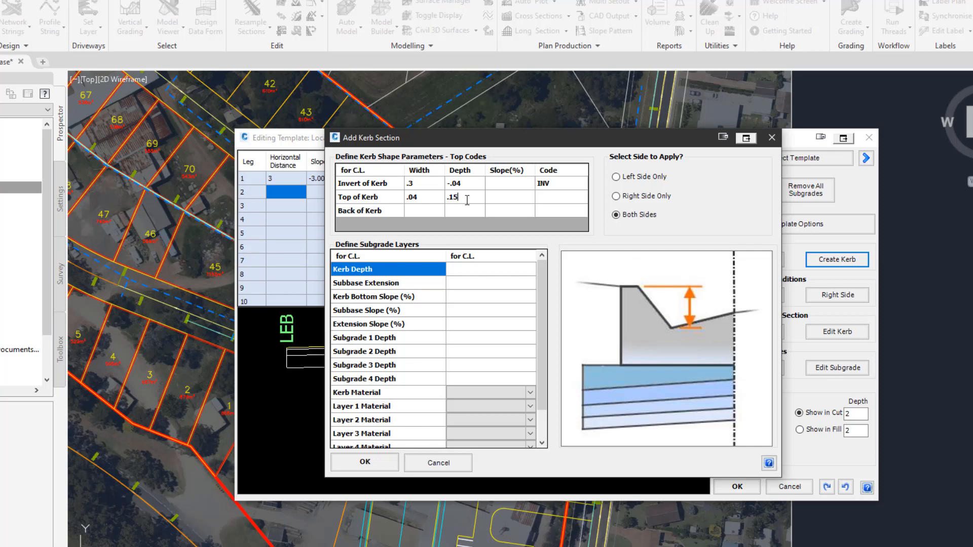
{"action": "left_click", "coordinate": [557, 198]}
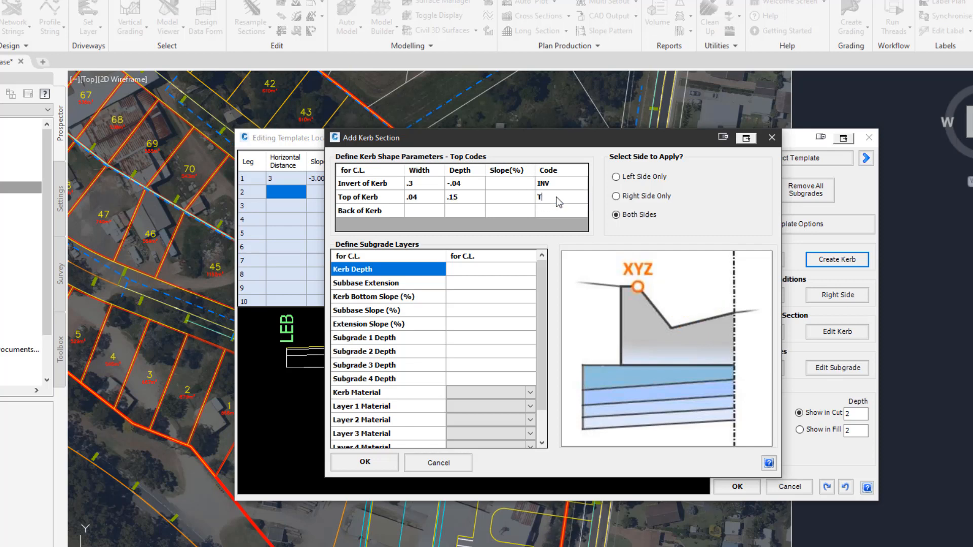
{"action": "type", "text": "TK"}
Set the back of kerb width to 0.11, depth to 0 and code to BK.
{"action": "left_click", "coordinate": [424, 212]}
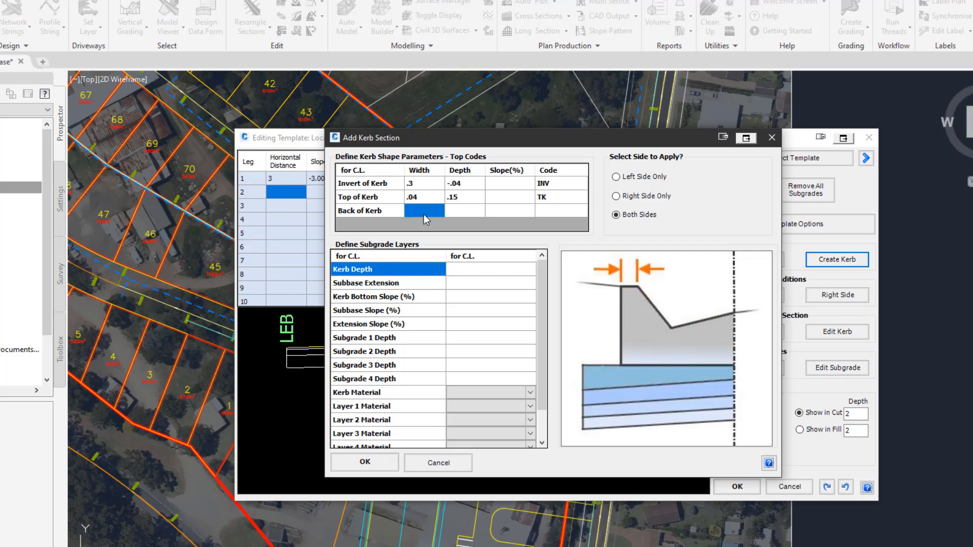
{"action": "type", "text": ".11"}
{"action": "key", "text": "Tab"}
{"action": "type", "text": "0"}
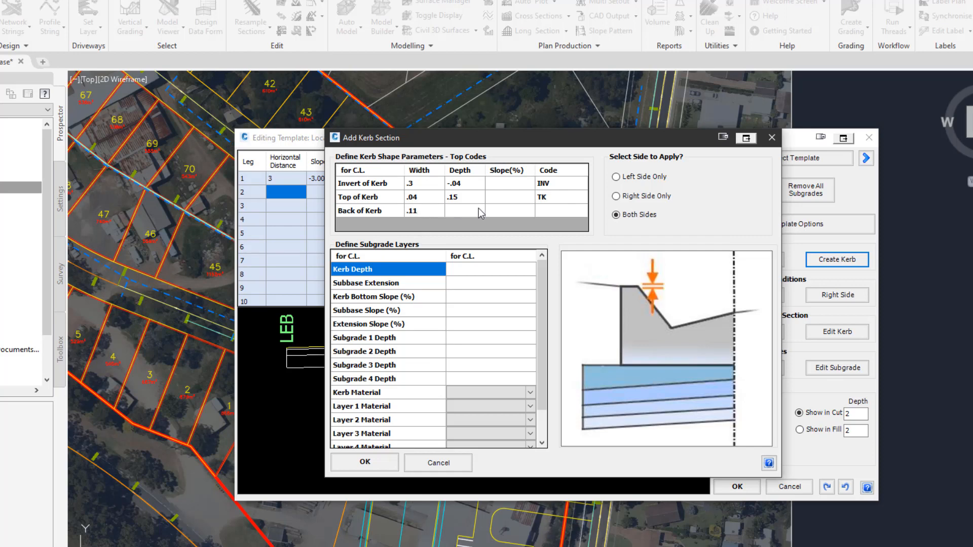
{"action": "left_click", "coordinate": [549, 210]}
{"action": "type", "text": "B"}
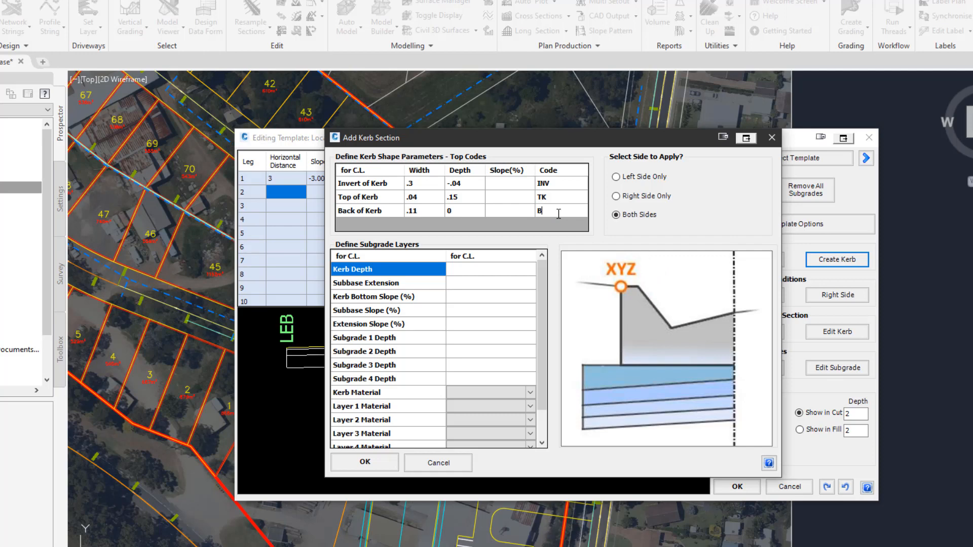
{"action": "type", "text": "K"}
Set the kerb depth to 0.2 and the subbase extension to 0.15.
{"action": "left_click", "coordinate": [481, 270]}
{"action": "type", "text": "."}
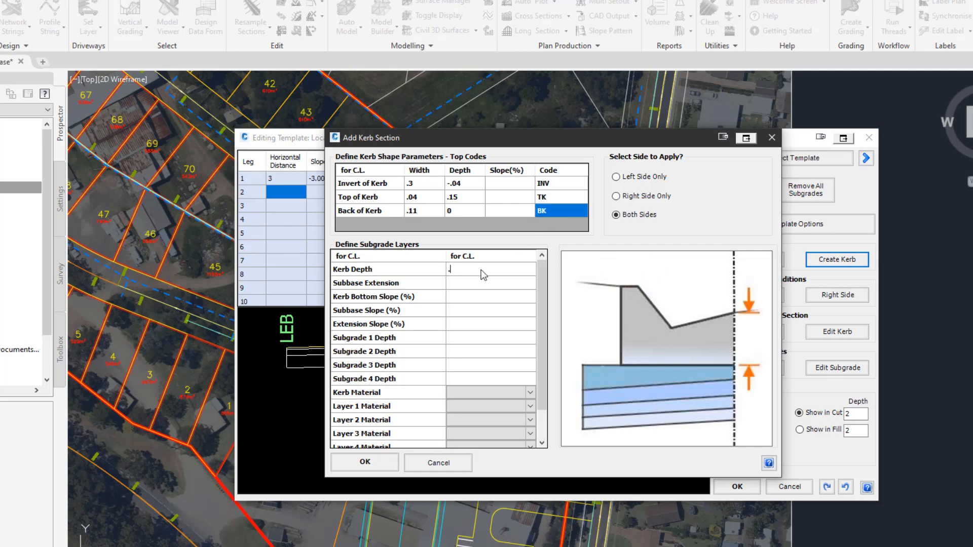
{"action": "type", "text": "2"}
{"action": "key", "text": "Tab"}
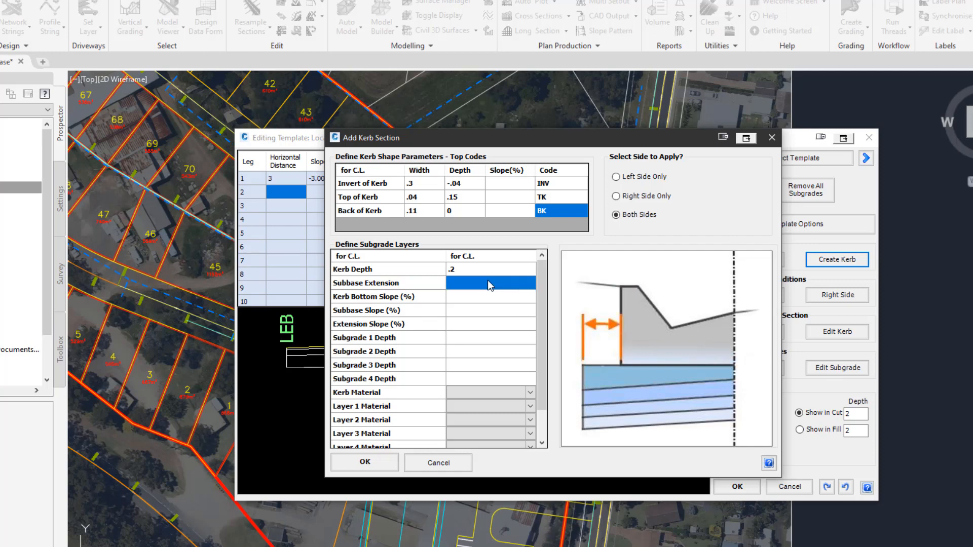
{"action": "left_click", "coordinate": [487, 281]}
{"action": "type", "text": "."}
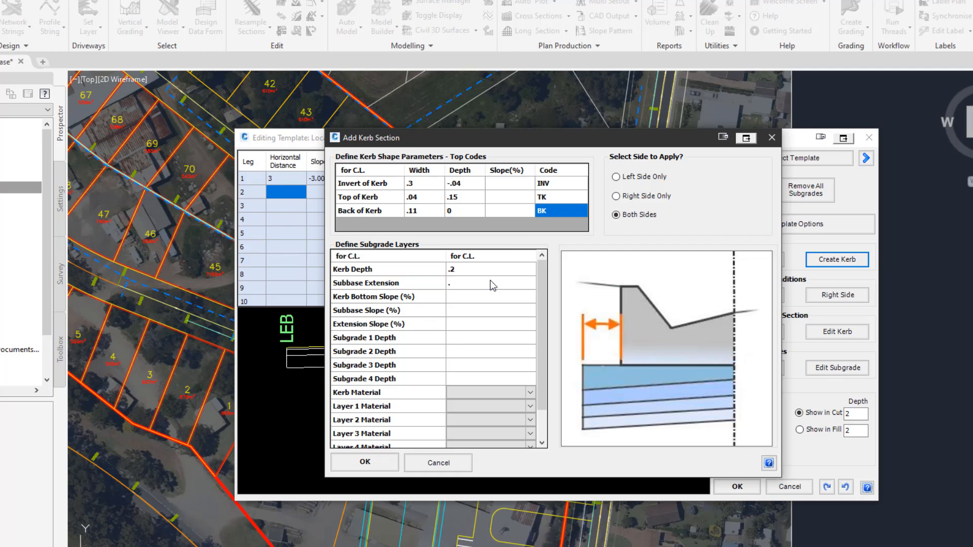
{"action": "type", "text": "15"}
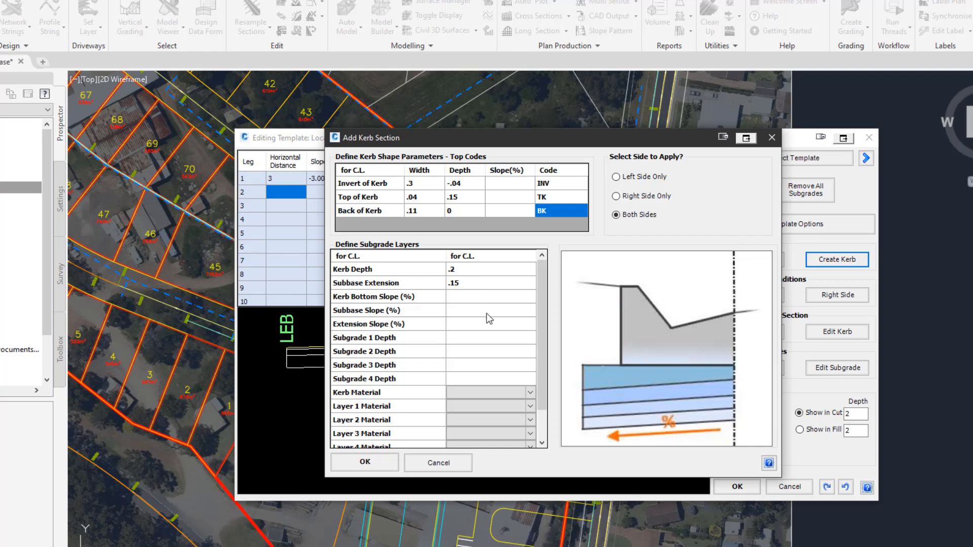
Set the kerb's subgrade 1 depth to 0.13 and the kerb material to Concrete.
{"action": "left_click", "coordinate": [482, 339]}
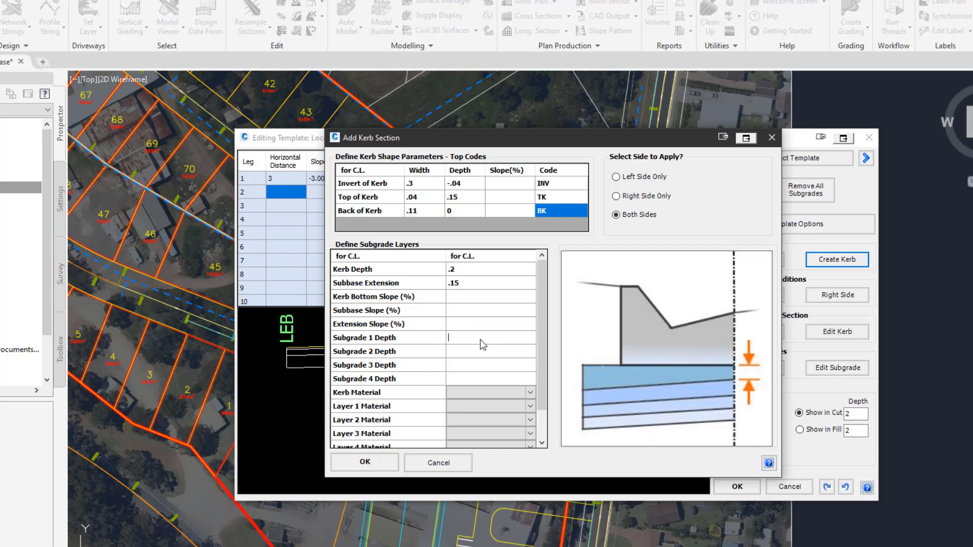
{"action": "type", "text": ".13"}
{"action": "left_click", "coordinate": [502, 394]}
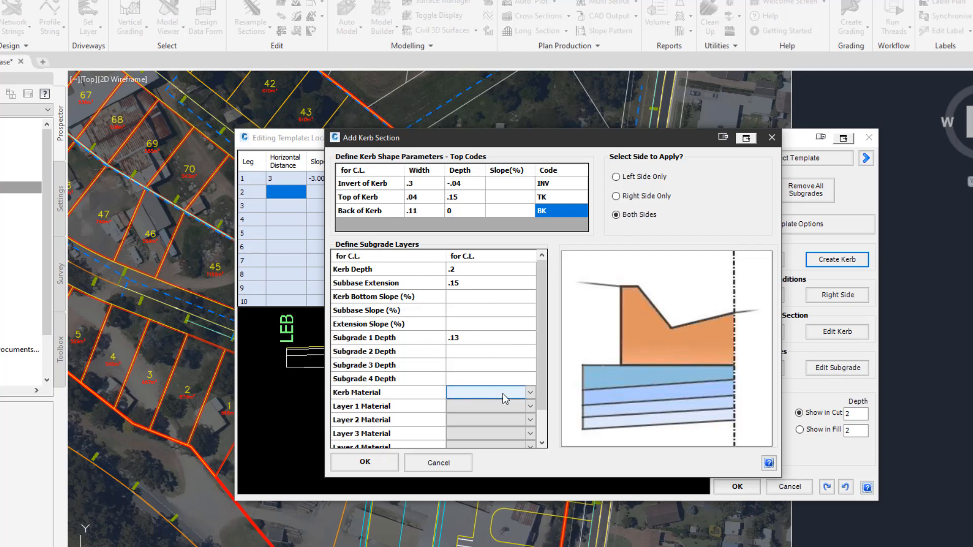
{"action": "left_click", "coordinate": [498, 393]}
{"action": "left_click", "coordinate": [494, 412]}
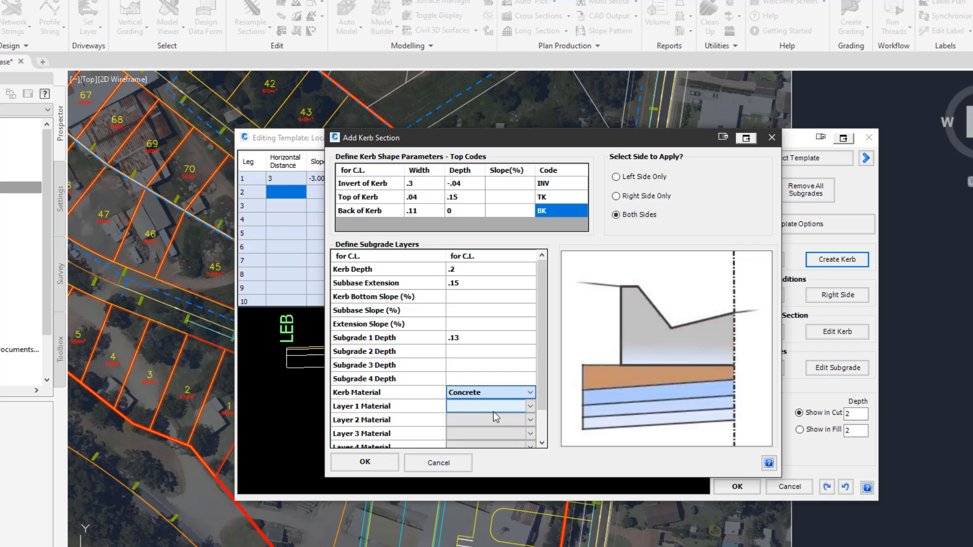
Set the kerb's layer 1 material to FCR Class 2 and apply the kerb section.
{"action": "left_click", "coordinate": [497, 409]}
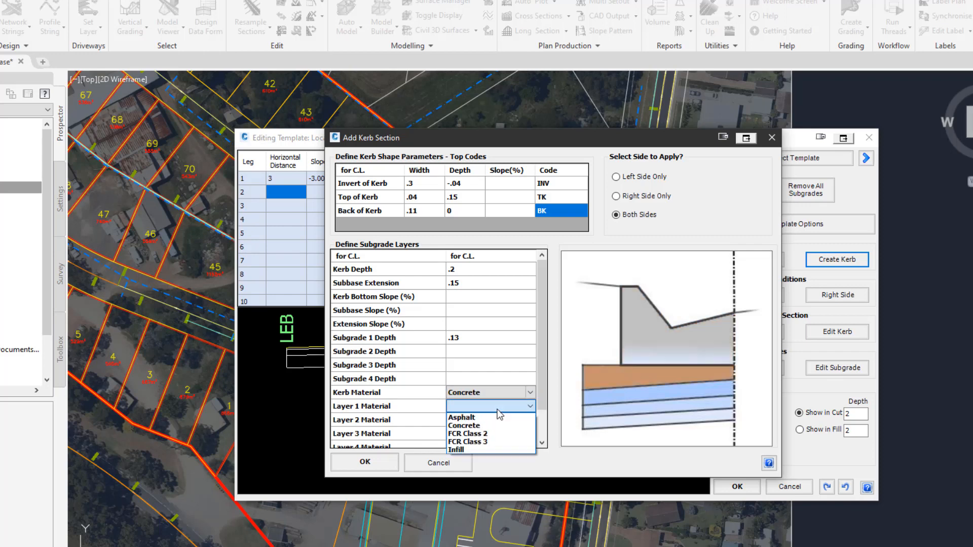
{"action": "left_click", "coordinate": [496, 437]}
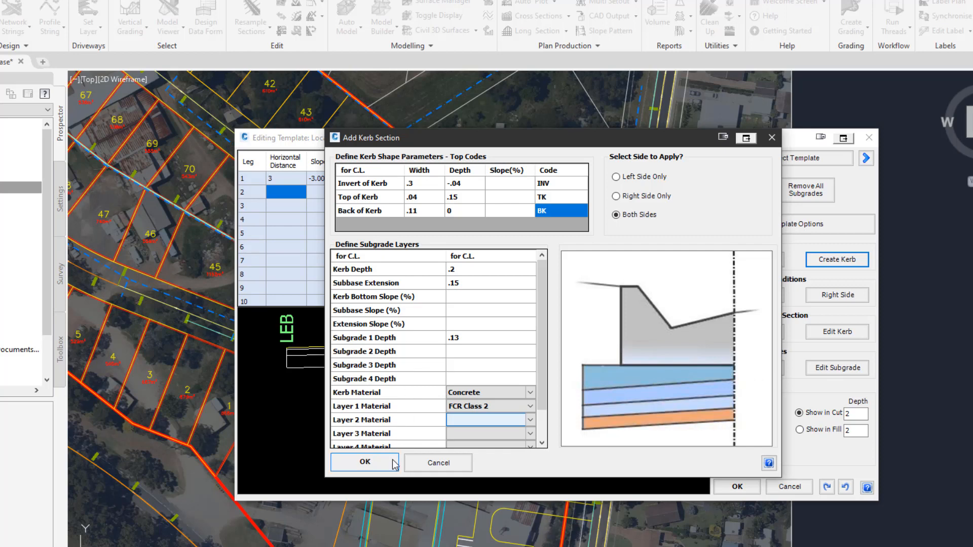
{"action": "left_click", "coordinate": [365, 462]}
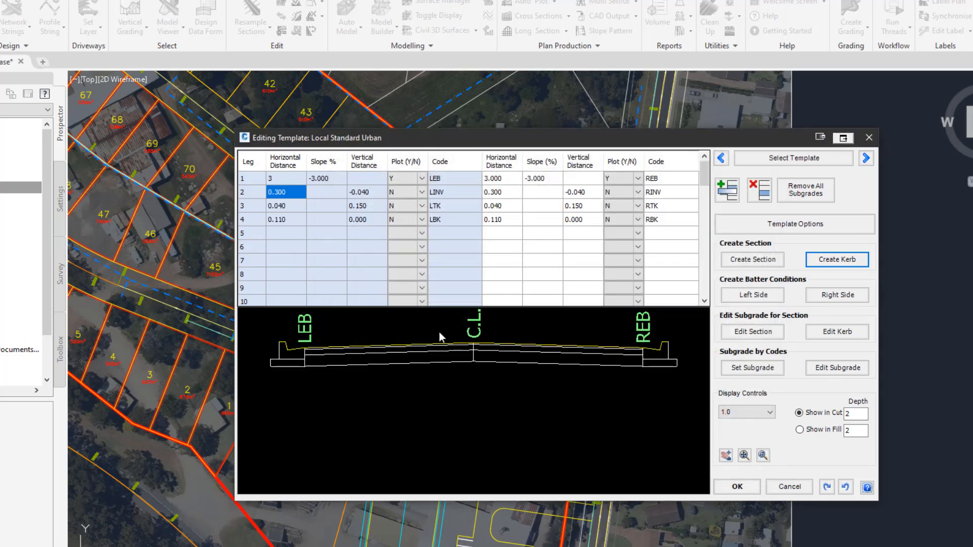
Turn on plotting for the top of kerb codes LTK and RTK on both sides.
{"action": "left_click", "coordinate": [418, 210]}
{"action": "left_click", "coordinate": [416, 210]}
{"action": "left_click", "coordinate": [414, 218]}
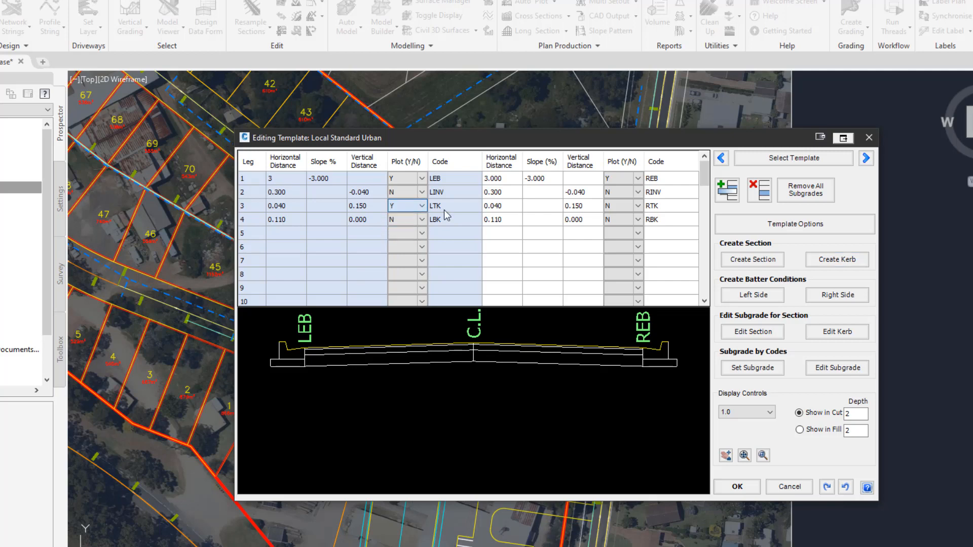
{"action": "left_click", "coordinate": [623, 205]}
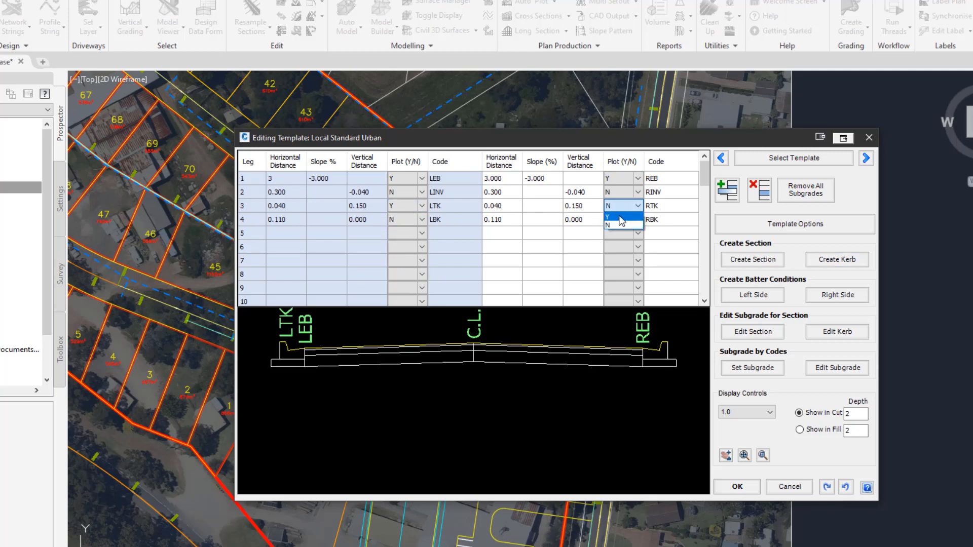
{"action": "left_click", "coordinate": [621, 219]}
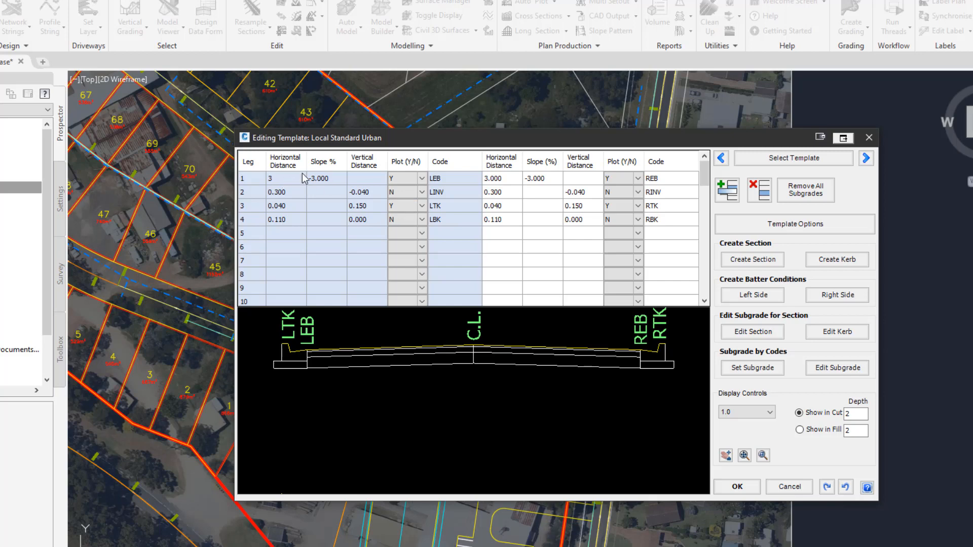
Add a footpath section coded FPI on both sides, 1 wide at 5% slope.
{"action": "left_click", "coordinate": [325, 181]}
{"action": "left_click", "coordinate": [753, 259]}
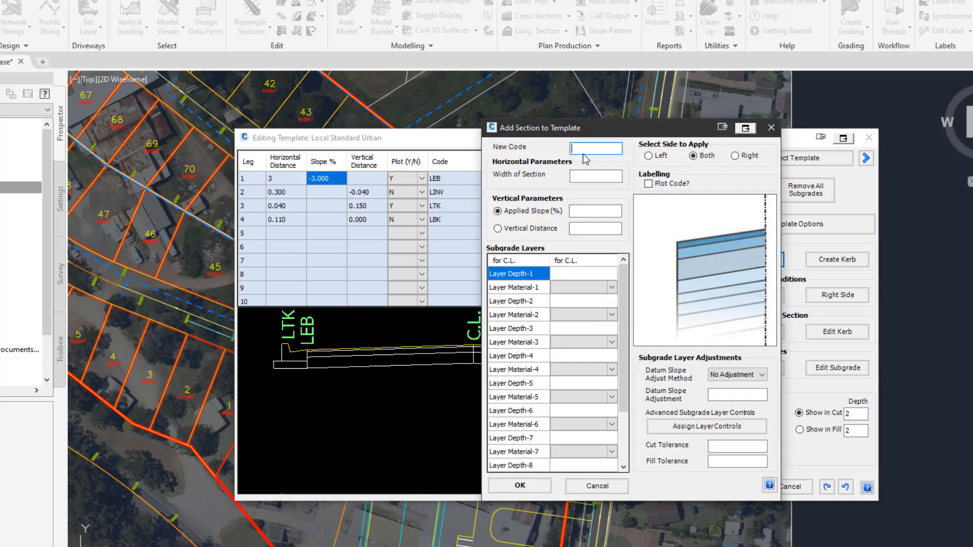
{"action": "type", "text": "FPI"}
{"action": "left_click", "coordinate": [604, 172]}
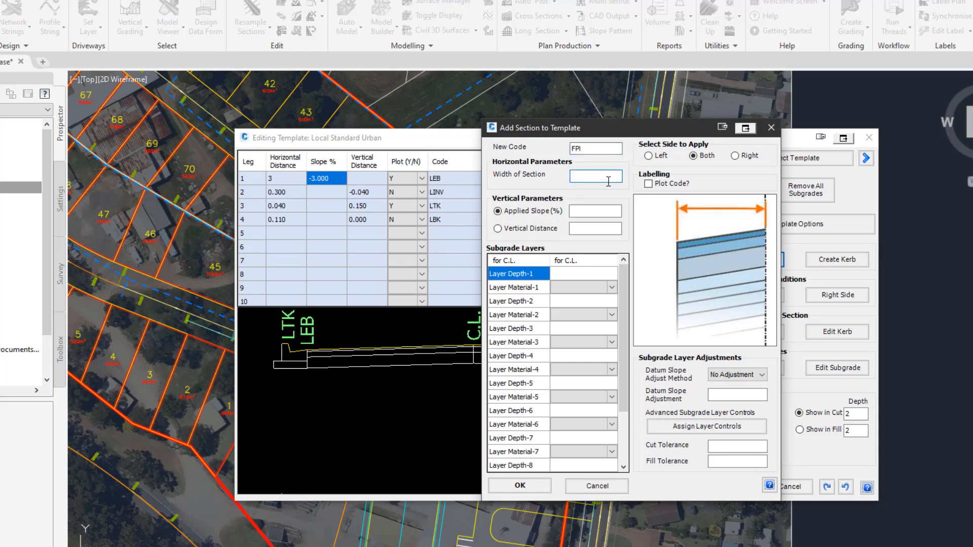
{"action": "type", "text": "1"}
{"action": "left_click", "coordinate": [601, 209]}
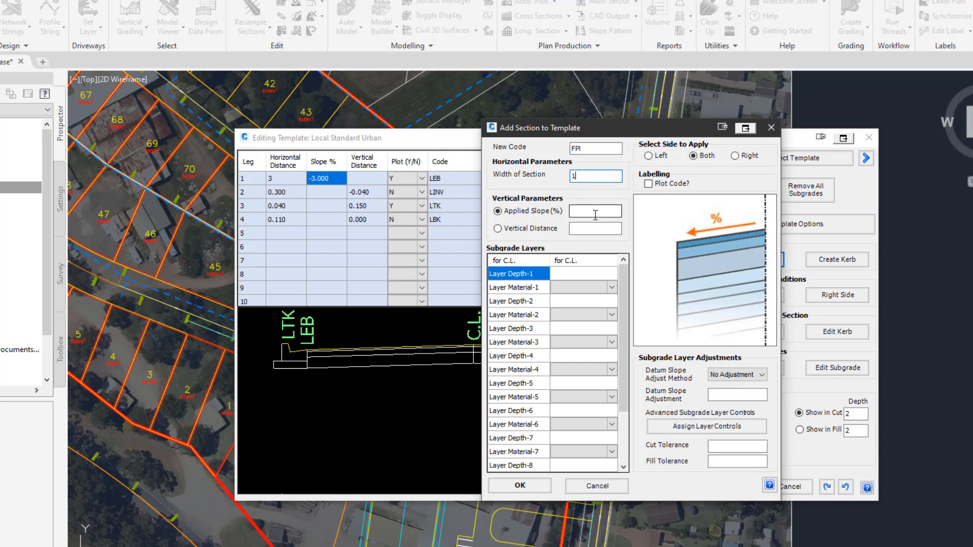
{"action": "type", "text": "5"}
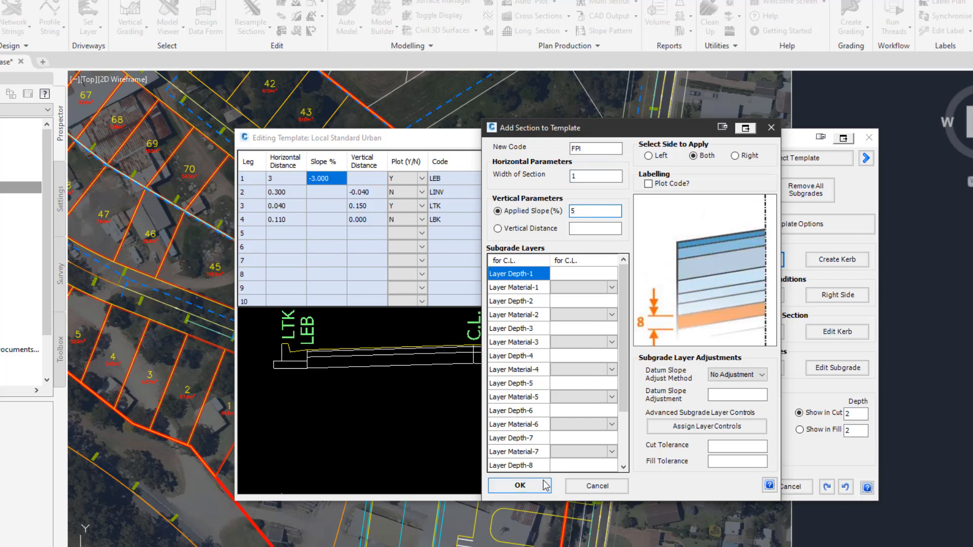
{"action": "left_click", "coordinate": [522, 485]}
Add a section coded FPO on both sides, 1.5 wide at 2.5% slope, with a 0.1 Concrete layer.
{"action": "left_click", "coordinate": [773, 259]}
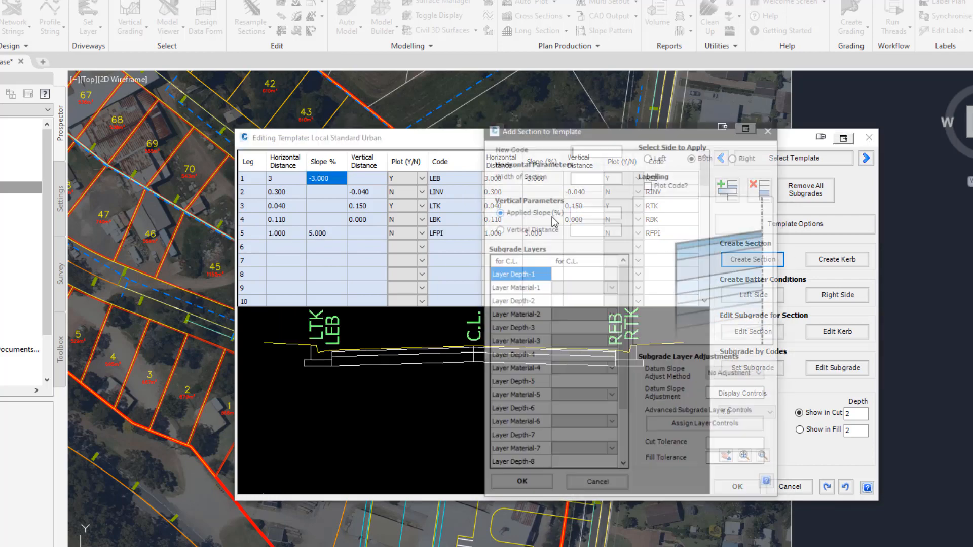
{"action": "type", "text": "FPO"}
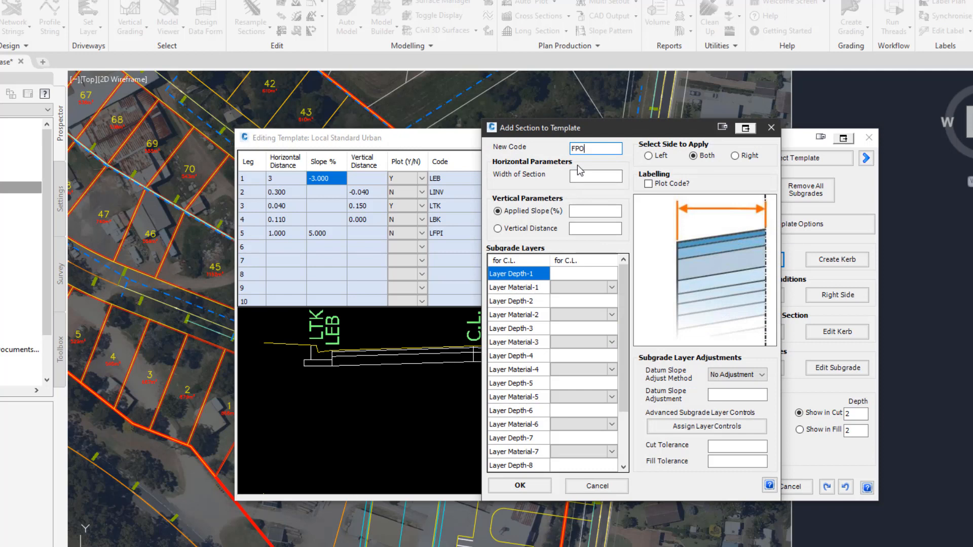
{"action": "left_click", "coordinate": [579, 177]}
{"action": "type", "text": "1.5"}
{"action": "left_click", "coordinate": [583, 210]}
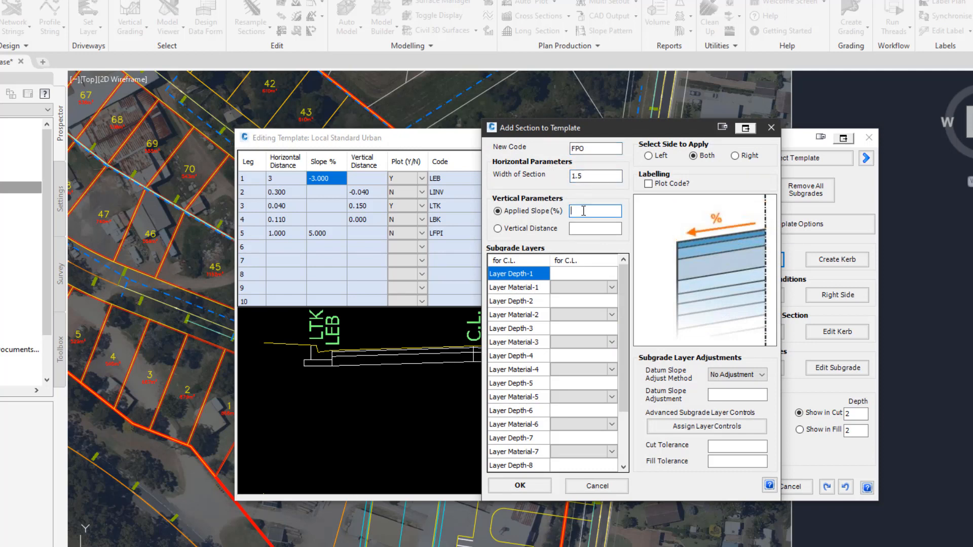
{"action": "type", "text": "2.5"}
{"action": "left_click", "coordinate": [577, 273]}
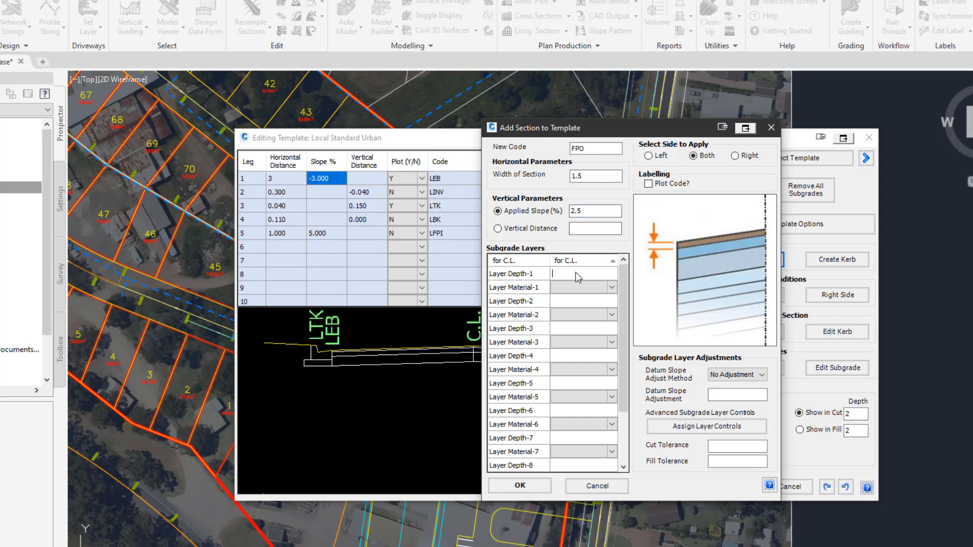
{"action": "type", "text": ".1"}
{"action": "left_click", "coordinate": [588, 287]}
{"action": "left_click", "coordinate": [591, 307]}
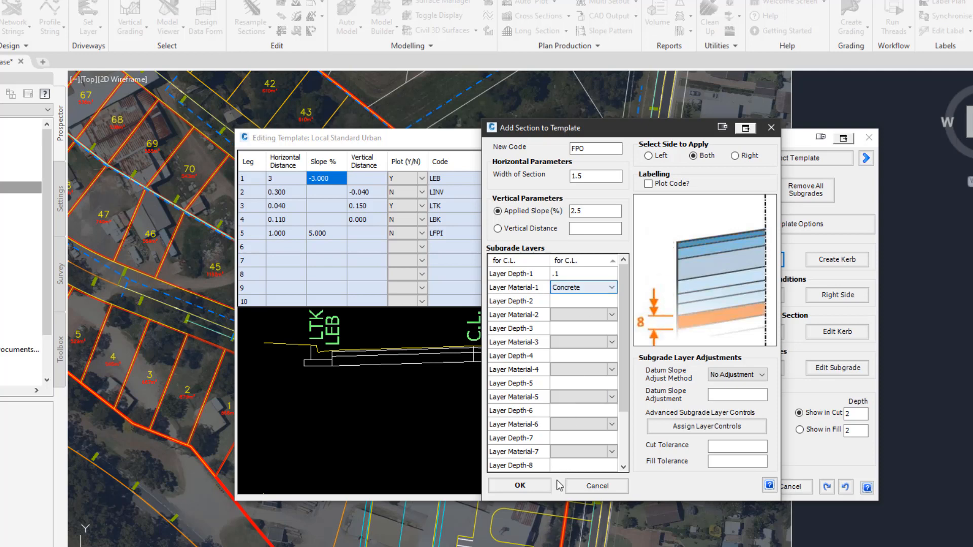
{"action": "left_click", "coordinate": [521, 485]}
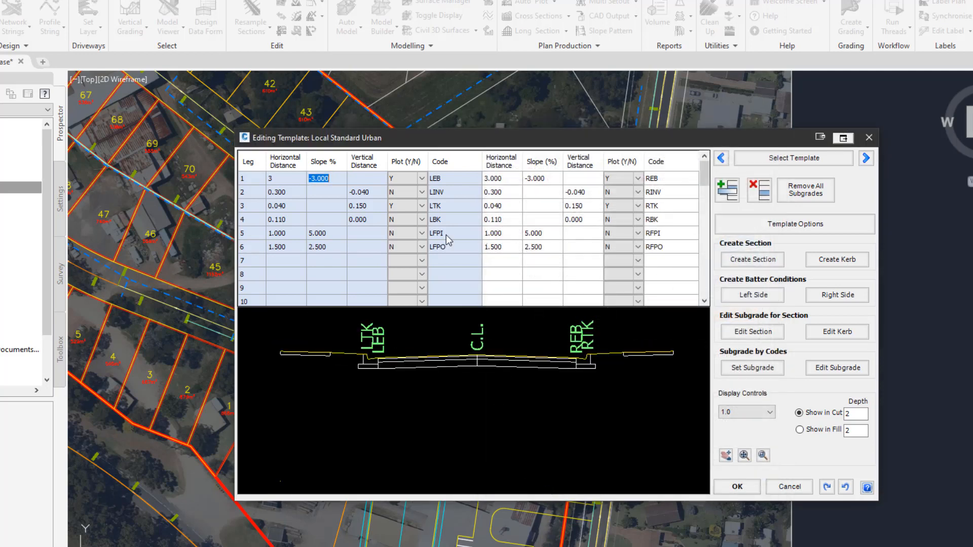
Turn on plotting for the LFPO and RFPO codes.
{"action": "left_click", "coordinate": [402, 248]}
{"action": "left_click", "coordinate": [407, 256]}
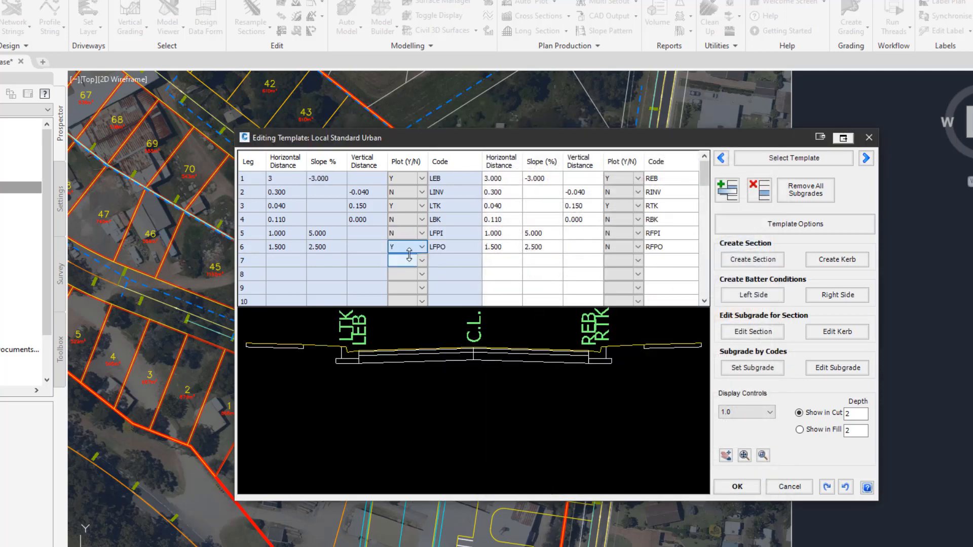
{"action": "left_click", "coordinate": [634, 249]}
{"action": "left_click", "coordinate": [633, 247]}
{"action": "left_click", "coordinate": [623, 257]}
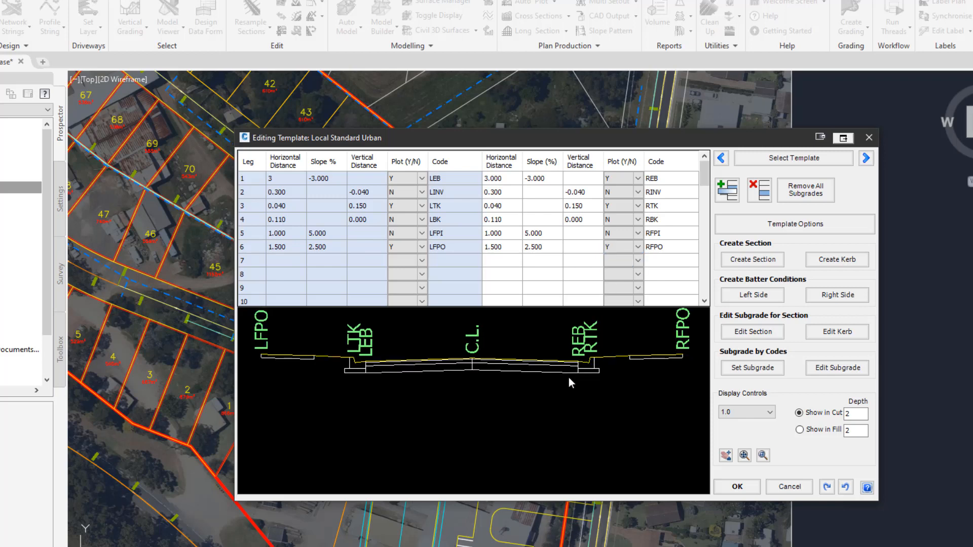
Define left-side slope batters with cut slope 1:4 and fill slope 1:4.
{"action": "left_click", "coordinate": [756, 297]}
{"action": "left_click", "coordinate": [461, 85]}
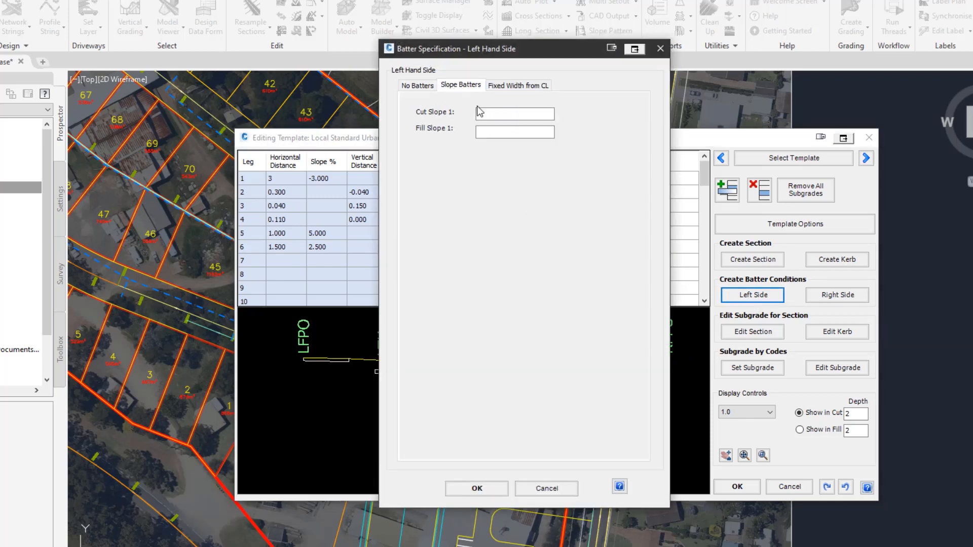
{"action": "left_click", "coordinate": [496, 114]}
{"action": "type", "text": "4"}
{"action": "left_click", "coordinate": [502, 131]}
{"action": "type", "text": "4"}
{"action": "left_click", "coordinate": [477, 488]}
Define right-side slope batters with cut slope 1:4 and fill slope 1:4.
{"action": "left_click", "coordinate": [836, 295]}
{"action": "left_click", "coordinate": [461, 85]}
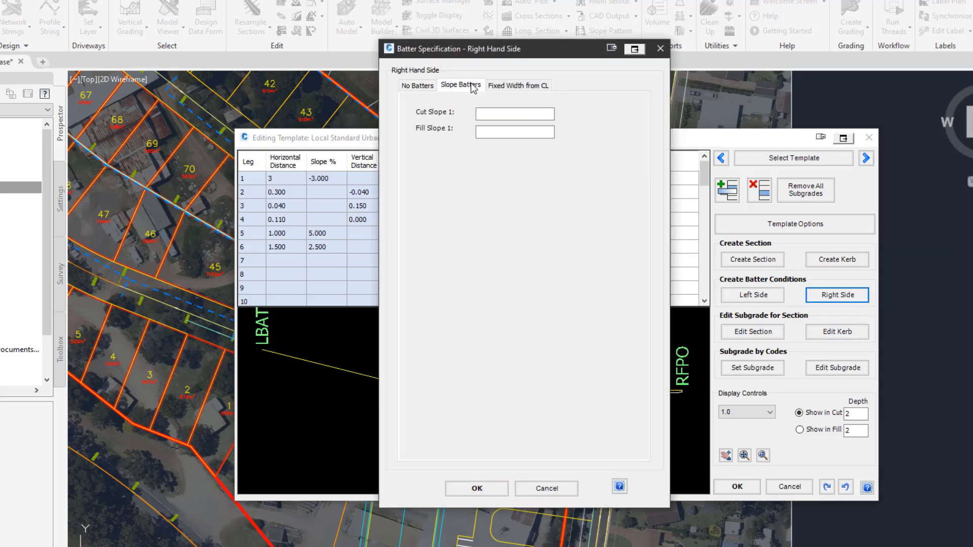
{"action": "left_click", "coordinate": [500, 113]}
{"action": "type", "text": "4"}
{"action": "left_click", "coordinate": [504, 132]}
{"action": "type", "text": "4"}
{"action": "left_click", "coordinate": [481, 490]}
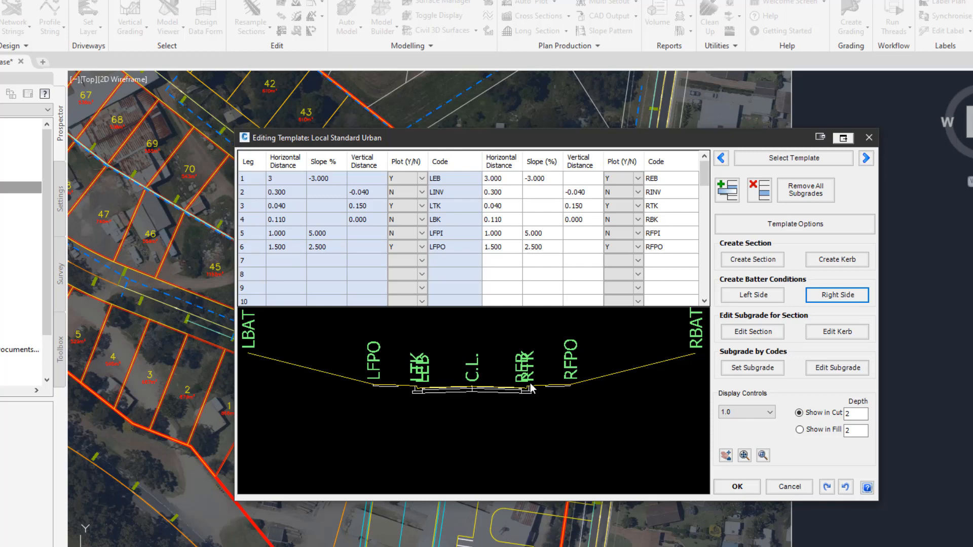
Review the template preview and save the template, closing the editor.
{"action": "scroll", "coordinate": [527, 384], "scroll_direction": "up", "scroll_amount": 3}
{"action": "middle_click_drag", "start_coordinate": [409, 380], "coordinate": [445, 378]}
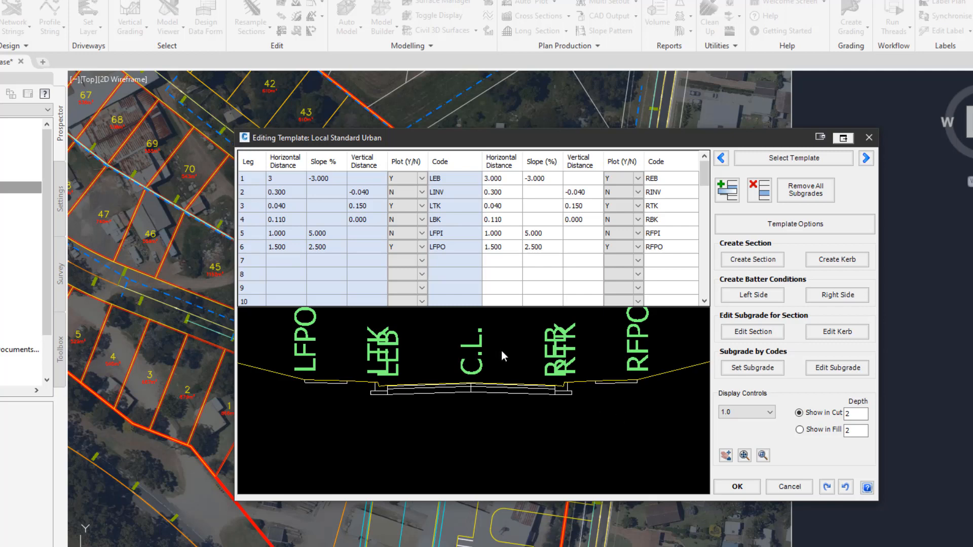
{"action": "middle_click_drag", "start_coordinate": [505, 357], "coordinate": [516, 379]}
{"action": "scroll", "coordinate": [509, 379], "scroll_direction": "up", "scroll_amount": 1}
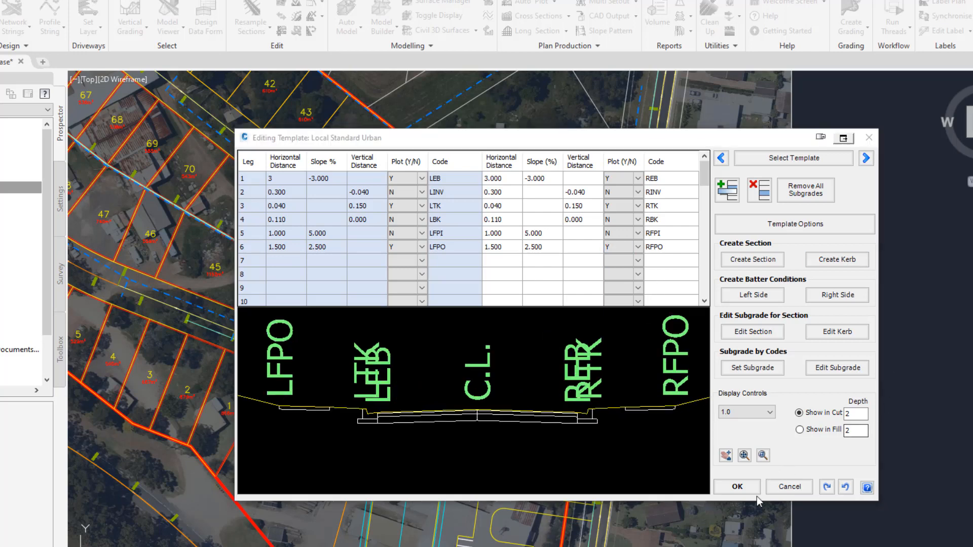
{"action": "left_click", "coordinate": [737, 488]}
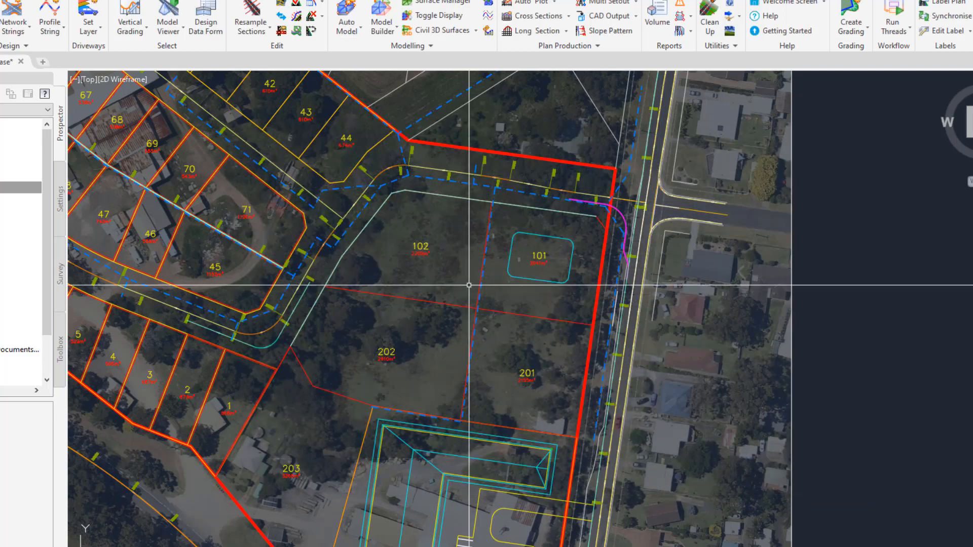
{"action": "middle_click_drag", "start_coordinate": [432, 273], "coordinate": [513, 354]}
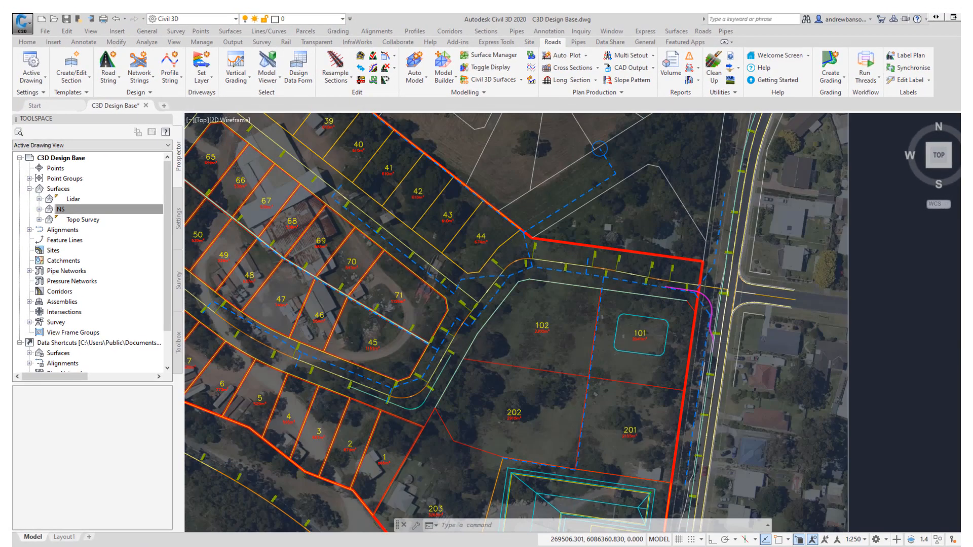
{"action": "left_click", "coordinate": [116, 85]}
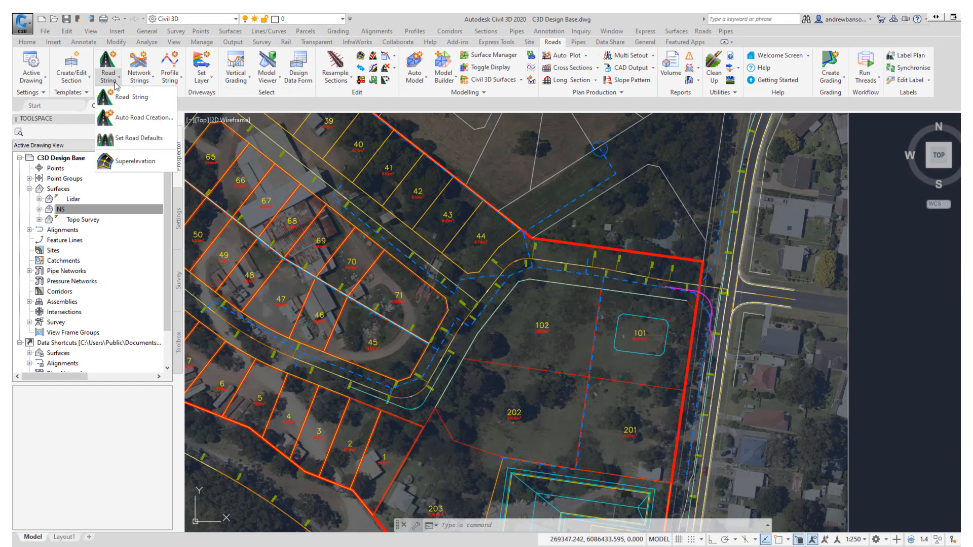
{"action": "left_click", "coordinate": [139, 84]}
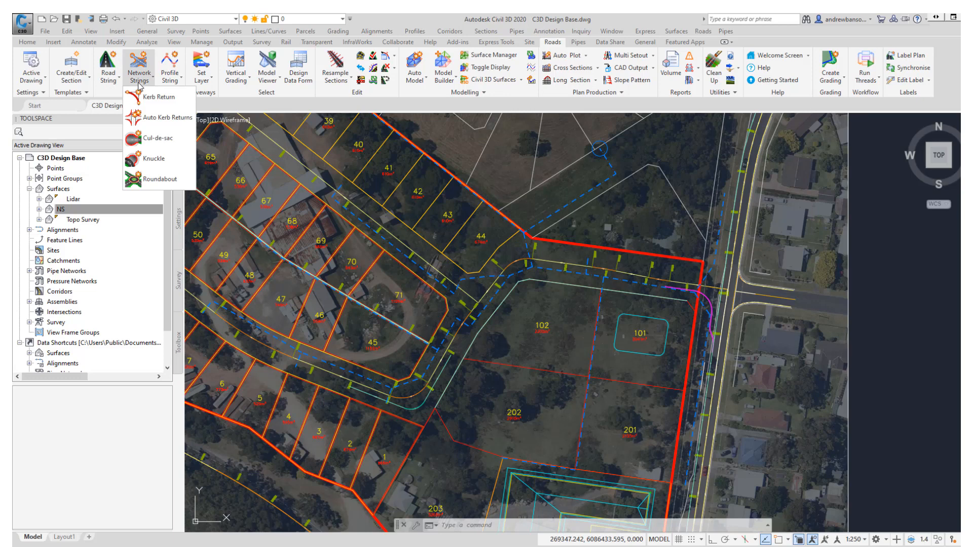
{"action": "left_click", "coordinate": [114, 83]}
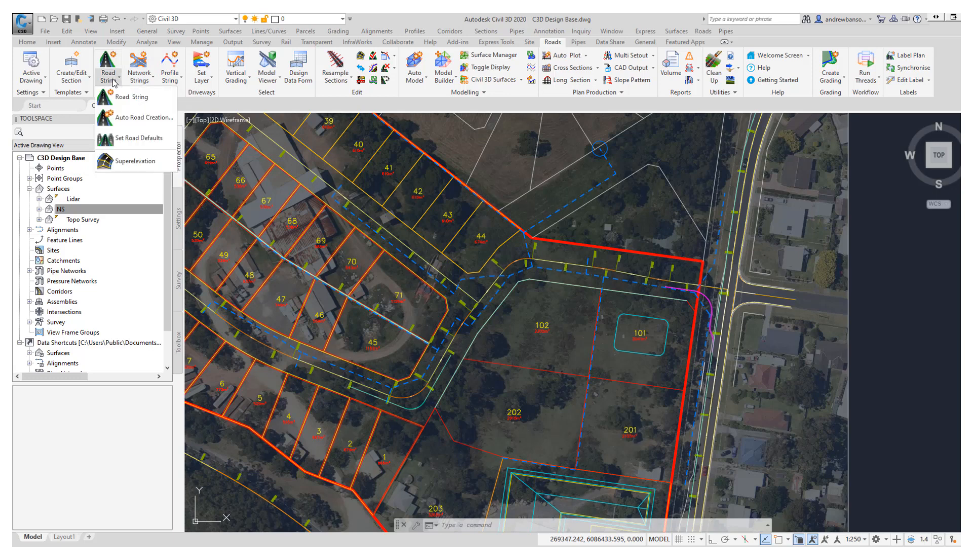
{"action": "left_click", "coordinate": [141, 82]}
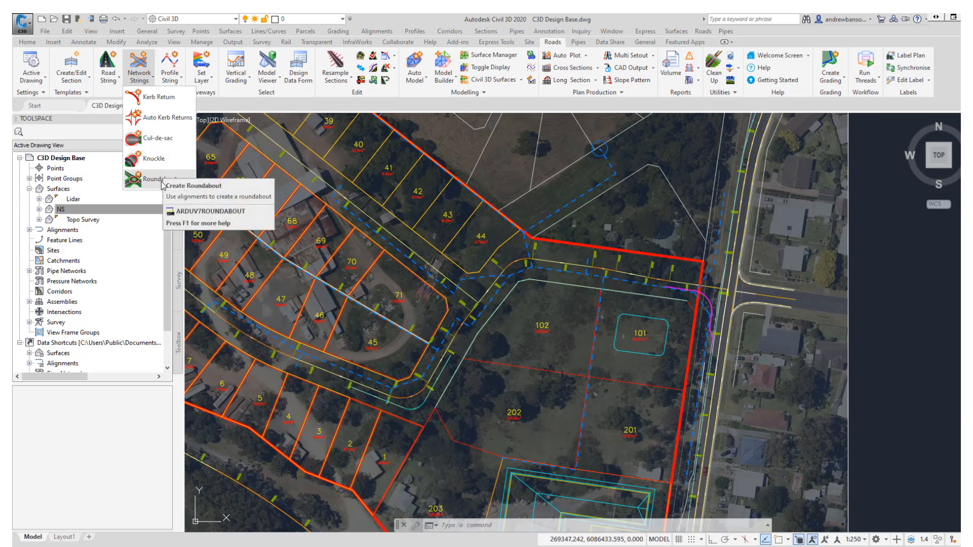
{"action": "left_click", "coordinate": [181, 81]}
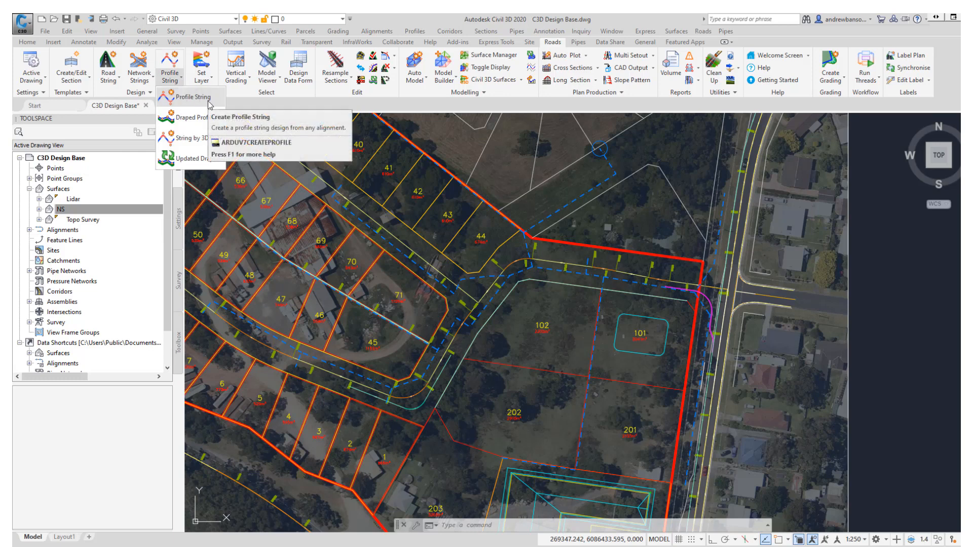
{"action": "left_click", "coordinate": [227, 98]}
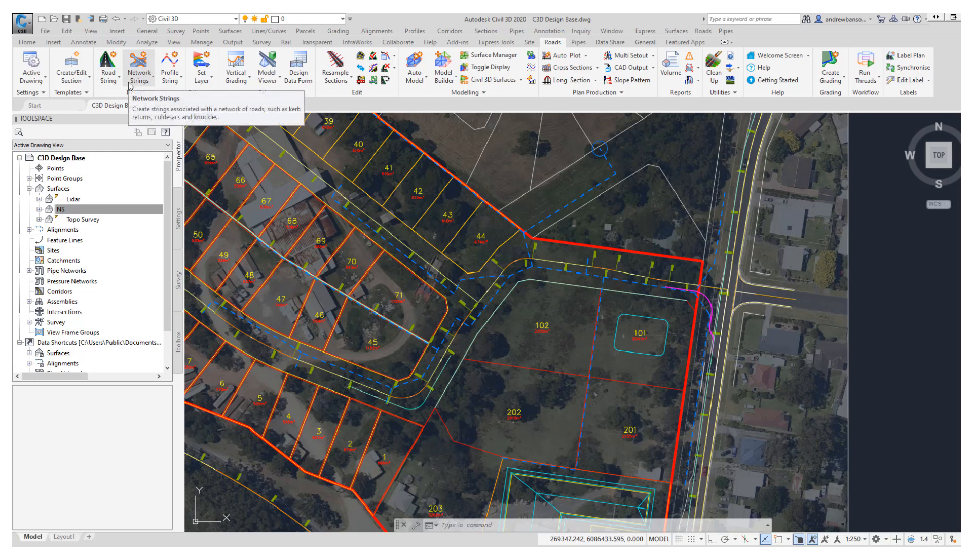
Create a road string along the alignment using the Standard Urban template on the NS surface.
{"action": "scroll", "coordinate": [489, 315], "scroll_direction": "up", "scroll_amount": 5}
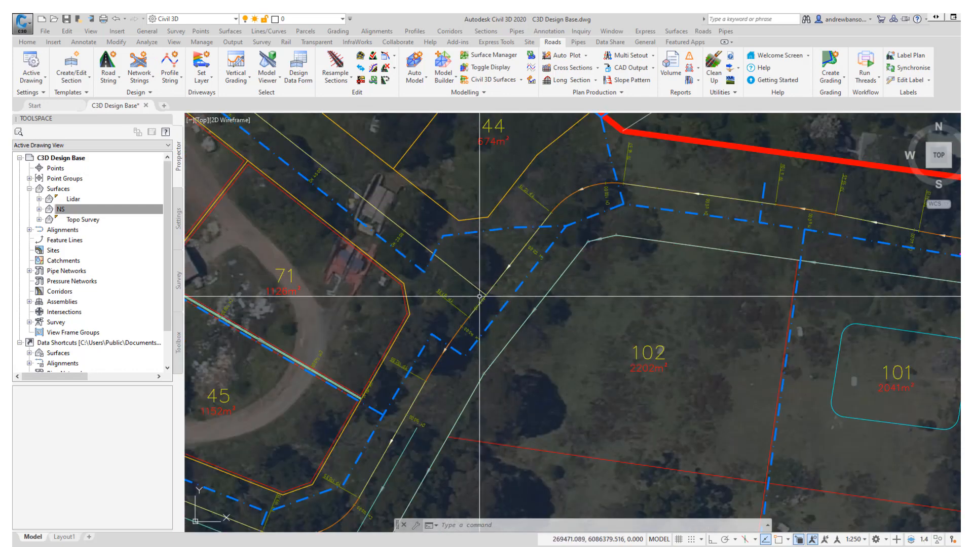
{"action": "mouse_move", "coordinate": [479, 296]}
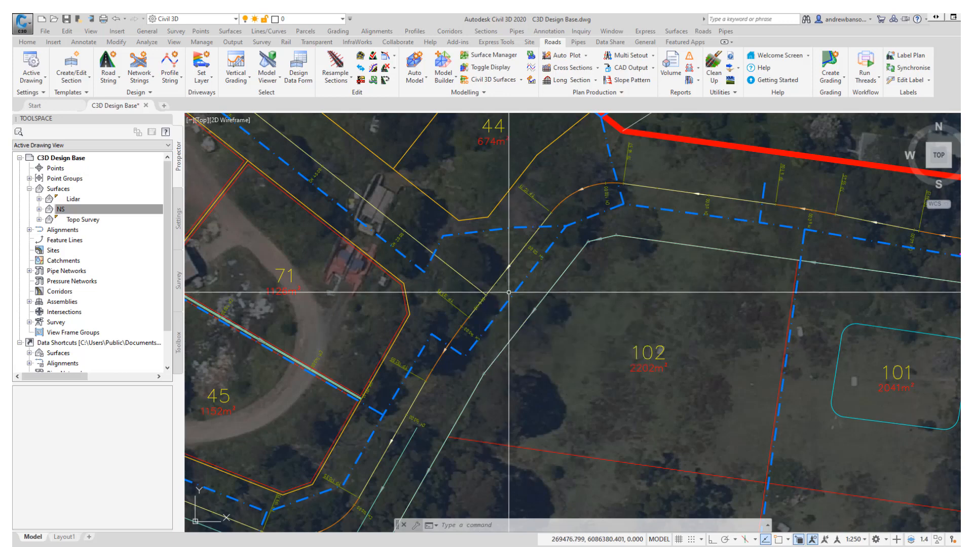
{"action": "mouse_move", "coordinate": [509, 293]}
{"action": "scroll", "coordinate": [509, 293], "scroll_direction": "down", "scroll_amount": 3}
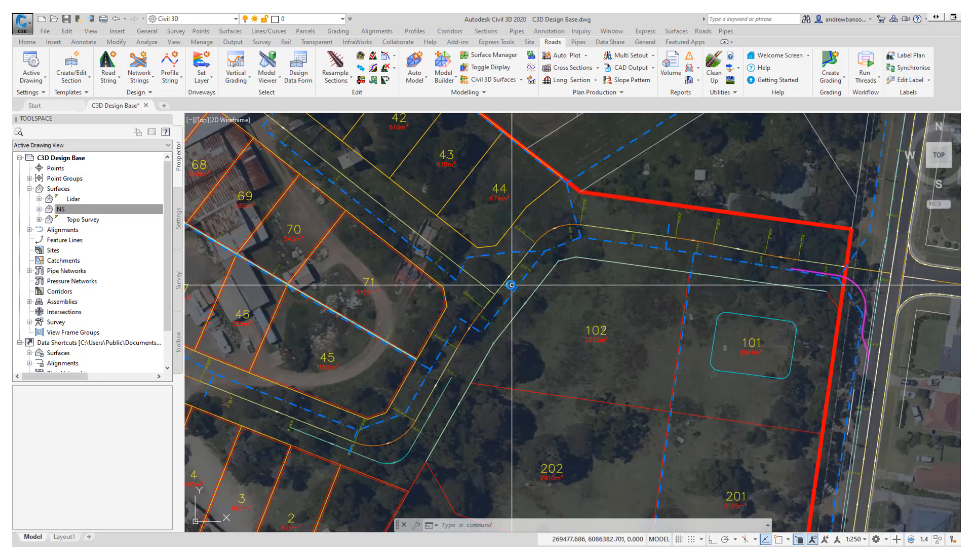
{"action": "left_click", "coordinate": [144, 74]}
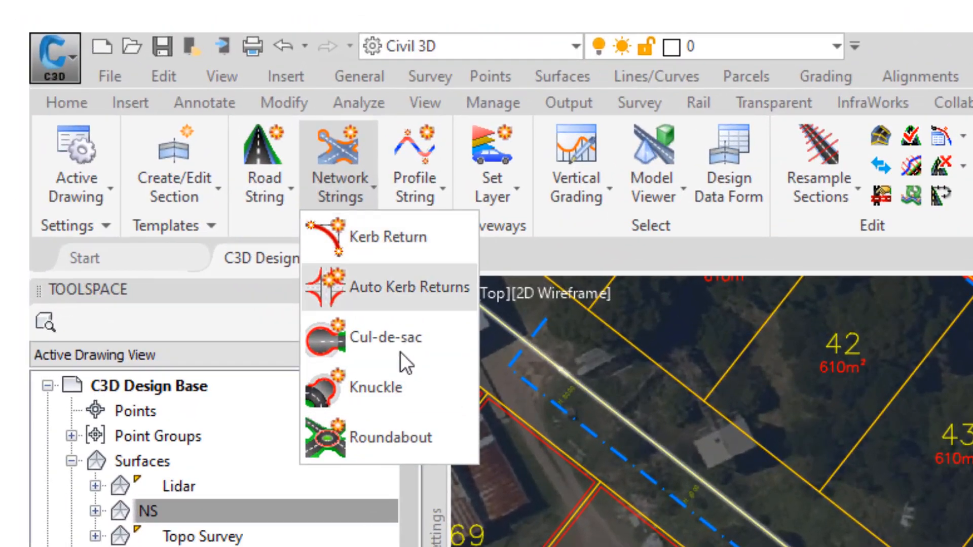
{"action": "left_click", "coordinate": [619, 193]}
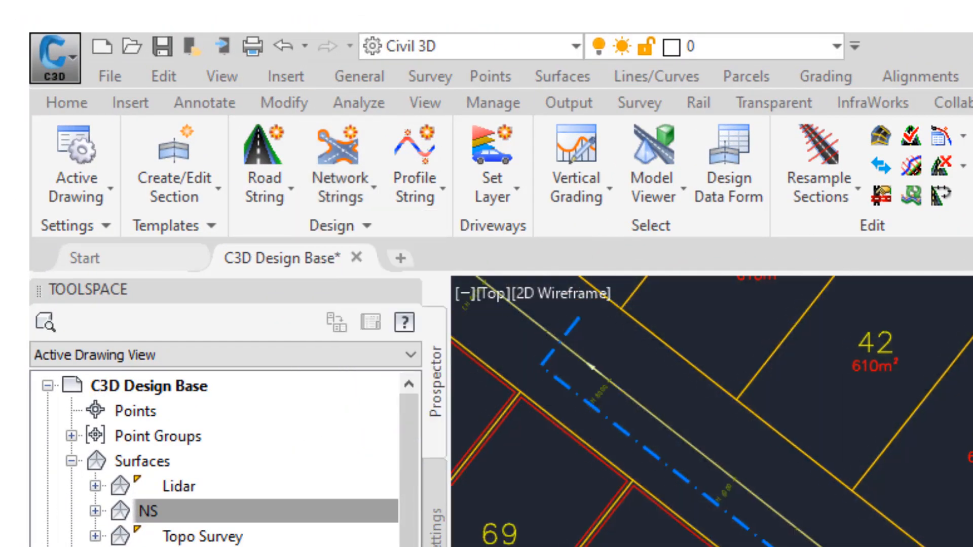
{"action": "left_click", "coordinate": [271, 186]}
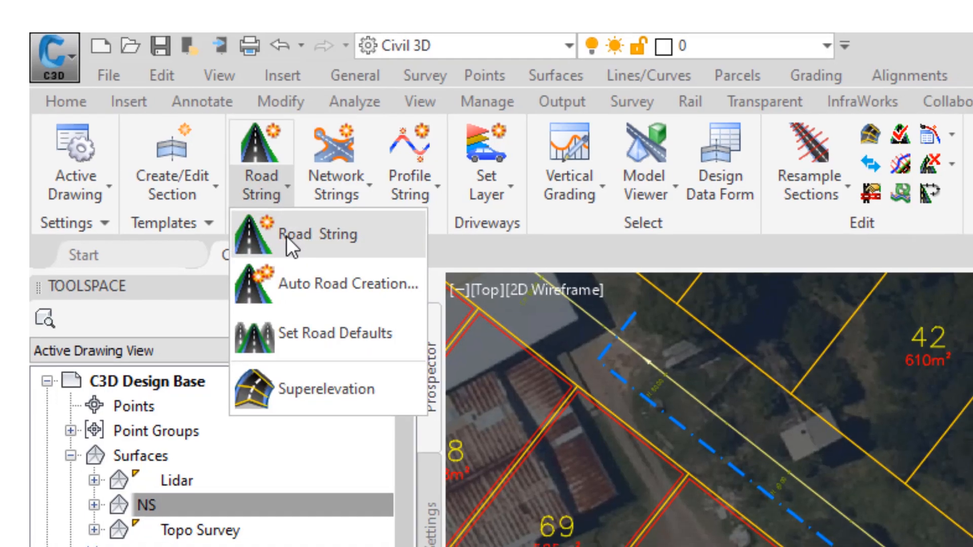
{"action": "left_click", "coordinate": [286, 240]}
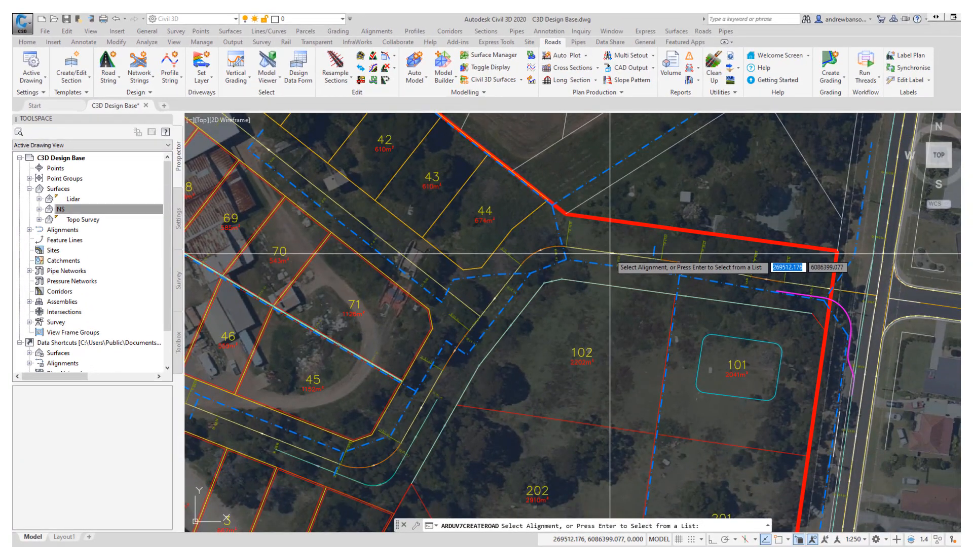
{"action": "left_click", "coordinate": [615, 257]}
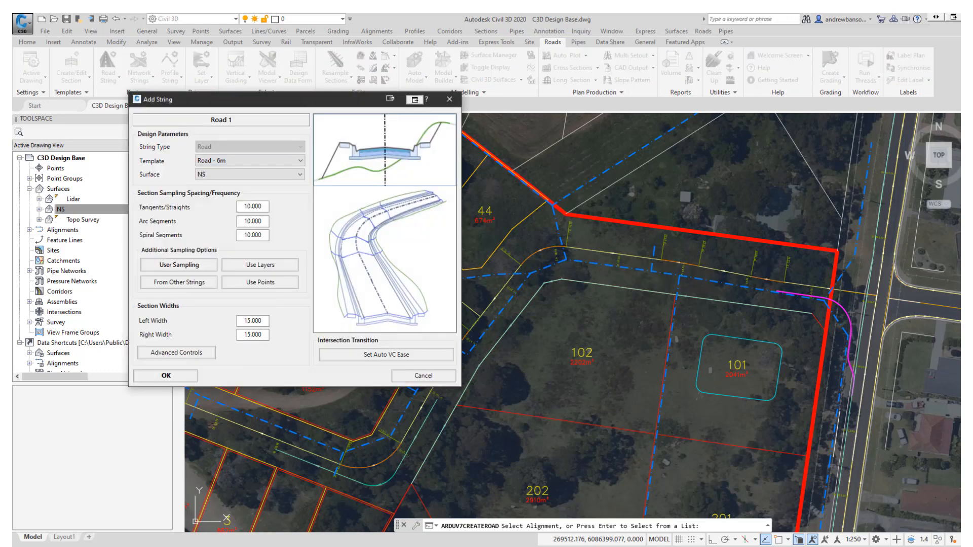
{"action": "left_click_drag", "start_coordinate": [327, 100], "coordinate": [449, 130]}
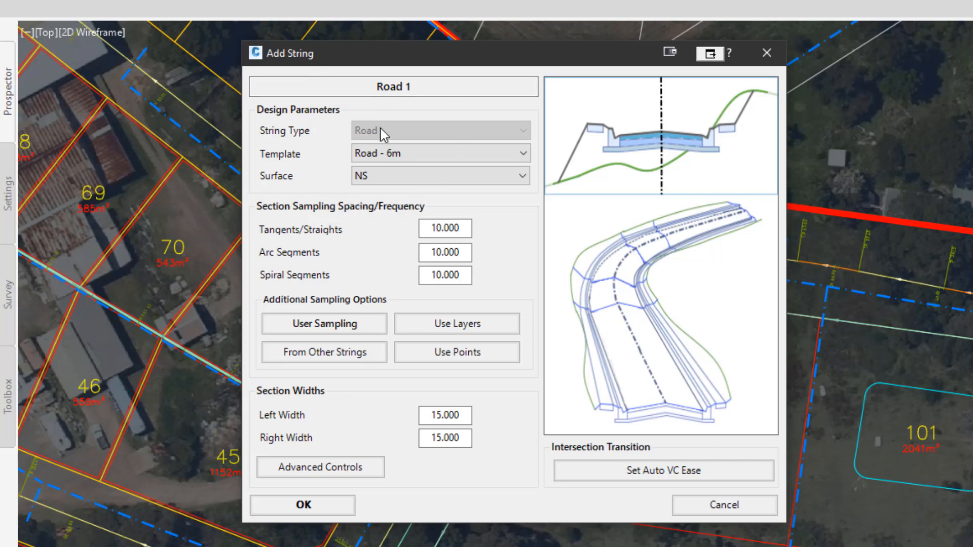
{"action": "left_click", "coordinate": [376, 155]}
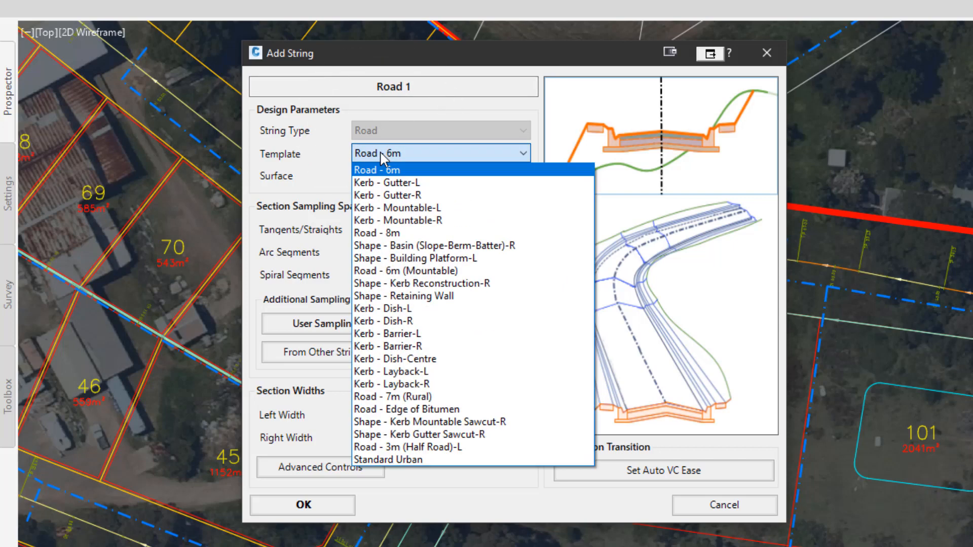
{"action": "left_click", "coordinate": [411, 459]}
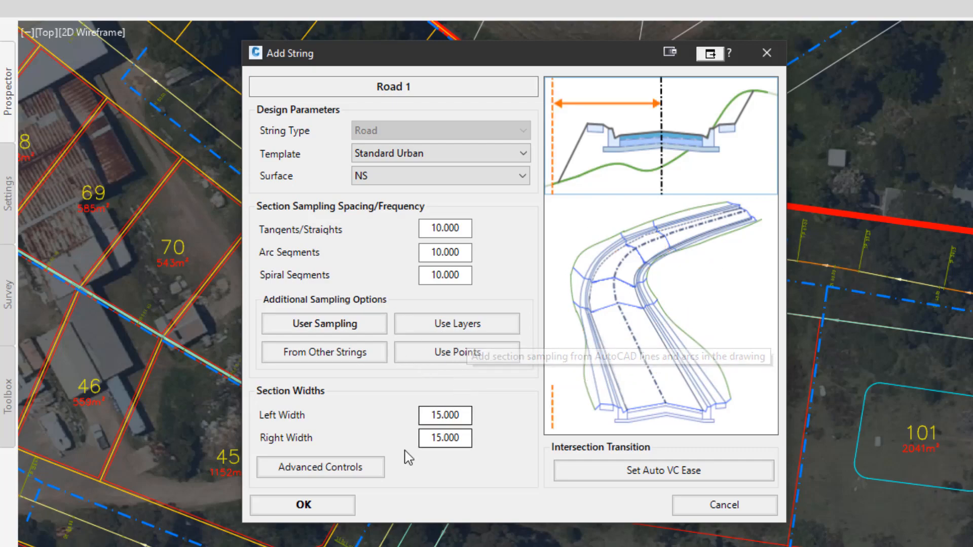
{"action": "left_click", "coordinate": [303, 505]}
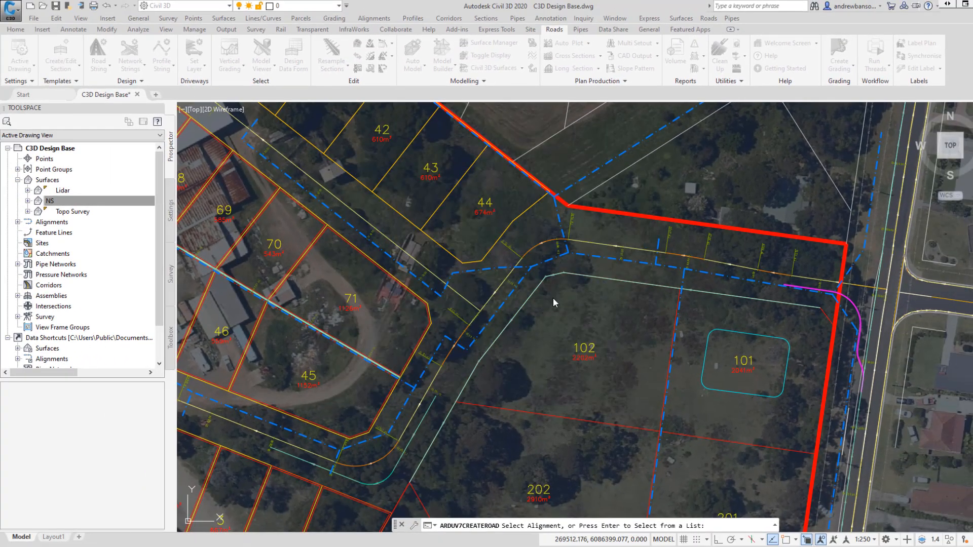
Examine the new road string's centreline profile in the editor and its layout in the drawing.
{"action": "left_click", "coordinate": [553, 299]}
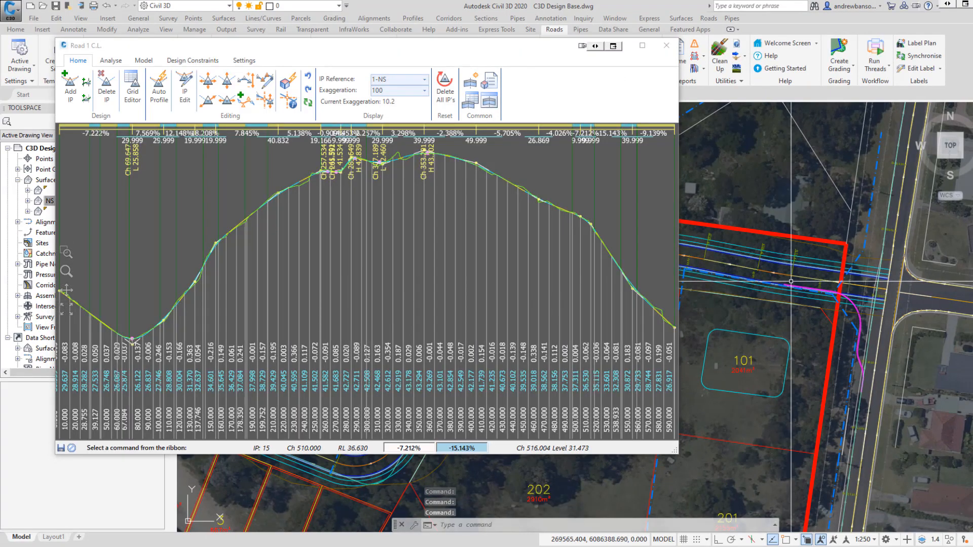
{"action": "scroll", "coordinate": [791, 281], "scroll_direction": "down", "scroll_amount": 4}
{"action": "middle_click_drag", "start_coordinate": [750, 294], "coordinate": [890, 327]}
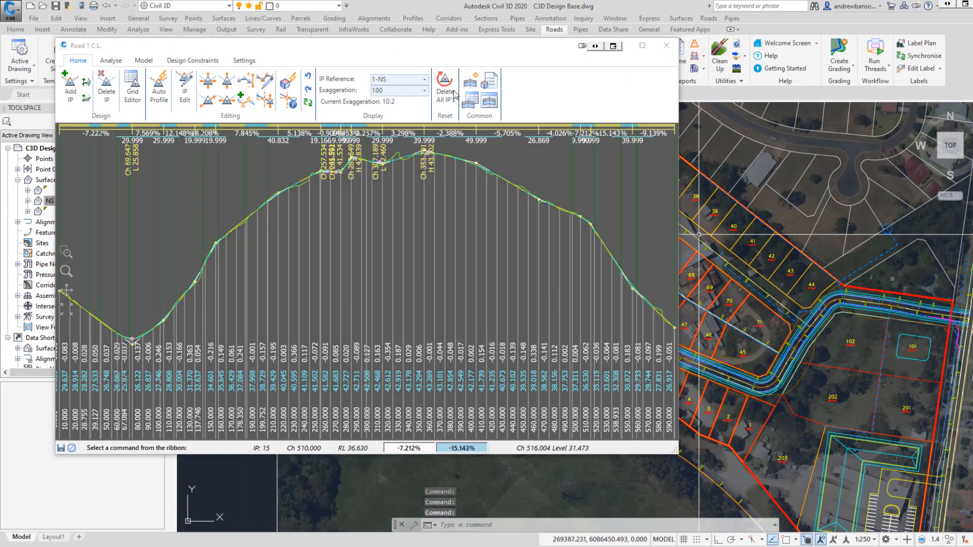
{"action": "left_click_drag", "start_coordinate": [388, 57], "coordinate": [378, 88]}
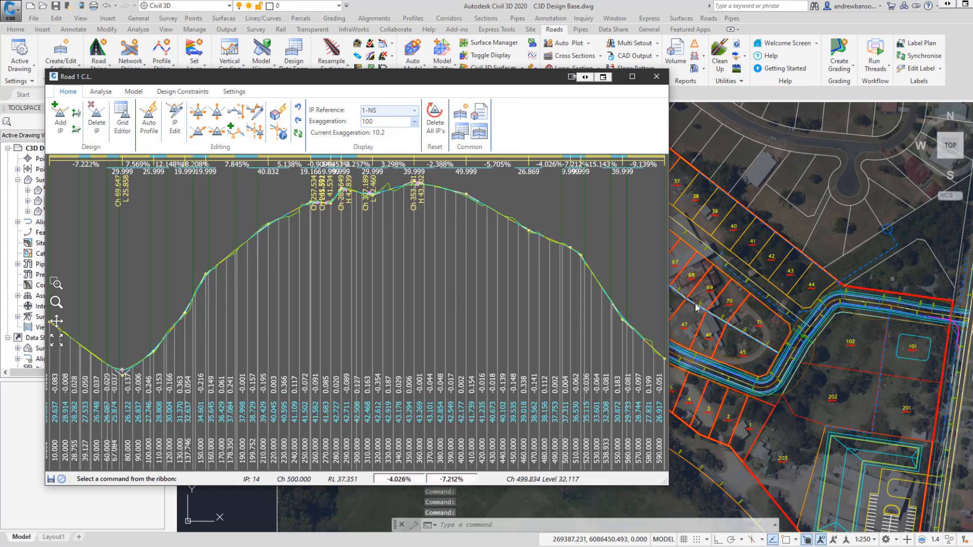
{"action": "scroll", "coordinate": [942, 310], "scroll_direction": "up", "scroll_amount": 6}
{"action": "scroll", "coordinate": [932, 315], "scroll_direction": "down", "scroll_amount": 4}
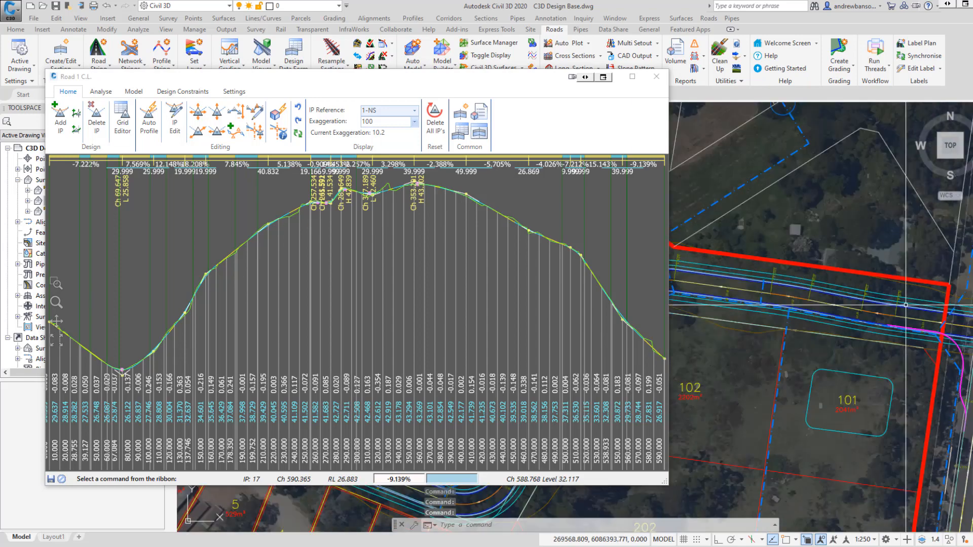
{"action": "mouse_move", "coordinate": [791, 329]}
{"action": "middle_mouse_down"}
{"action": "mouse_move", "coordinate": [828, 283]}
{"action": "mouse_move", "coordinate": [895, 244]}
{"action": "middle_mouse_up"}
{"action": "scroll", "coordinate": [857, 244], "scroll_direction": "up", "scroll_amount": 4}
{"action": "scroll", "coordinate": [805, 287], "scroll_direction": "down", "scroll_amount": 2}
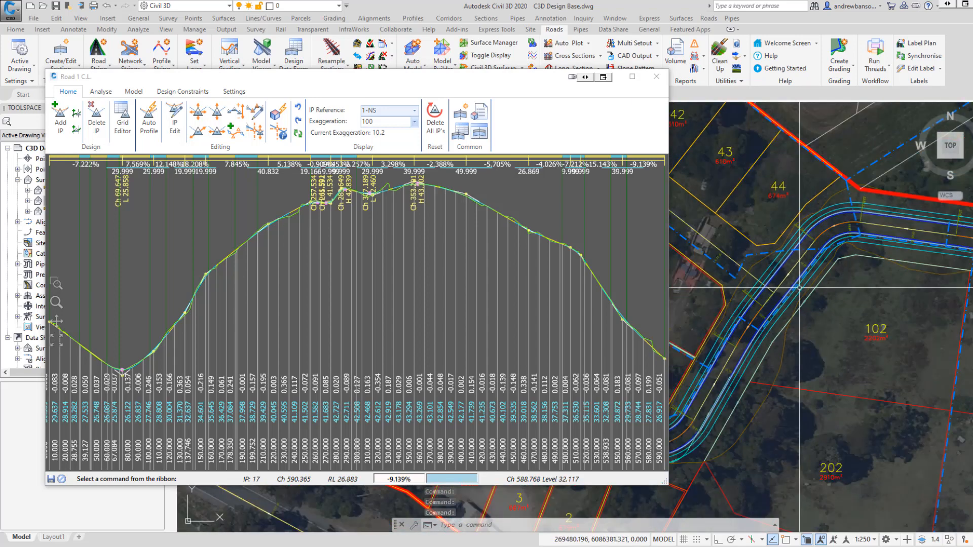
{"action": "mouse_move", "coordinate": [778, 325]}
{"action": "middle_mouse_down"}
{"action": "mouse_move", "coordinate": [797, 302]}
{"action": "mouse_move", "coordinate": [884, 256]}
{"action": "middle_mouse_up"}
{"action": "middle_click_drag", "start_coordinate": [755, 300], "coordinate": [930, 339]}
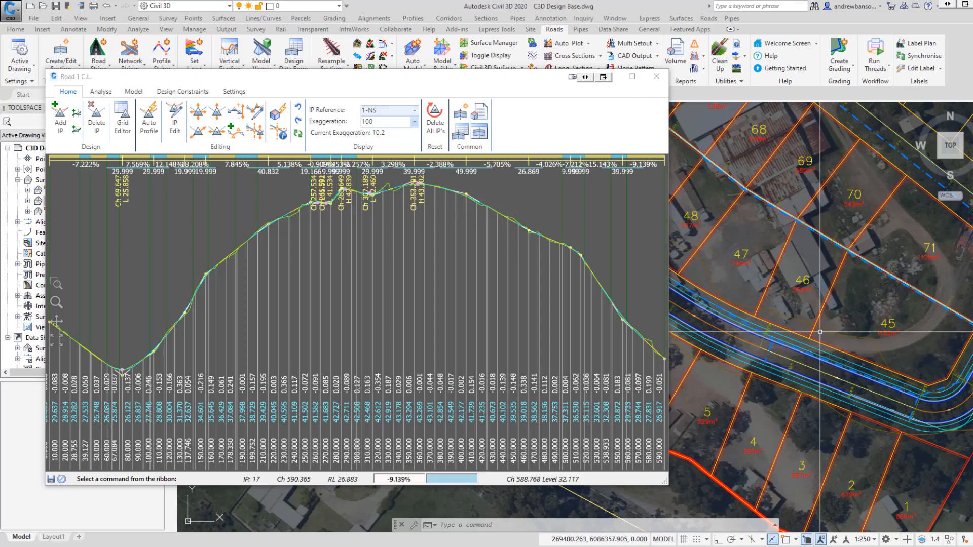
{"action": "scroll", "coordinate": [803, 338], "scroll_direction": "down", "scroll_amount": 4}
{"action": "middle_click_drag", "start_coordinate": [803, 338], "coordinate": [675, 376]}
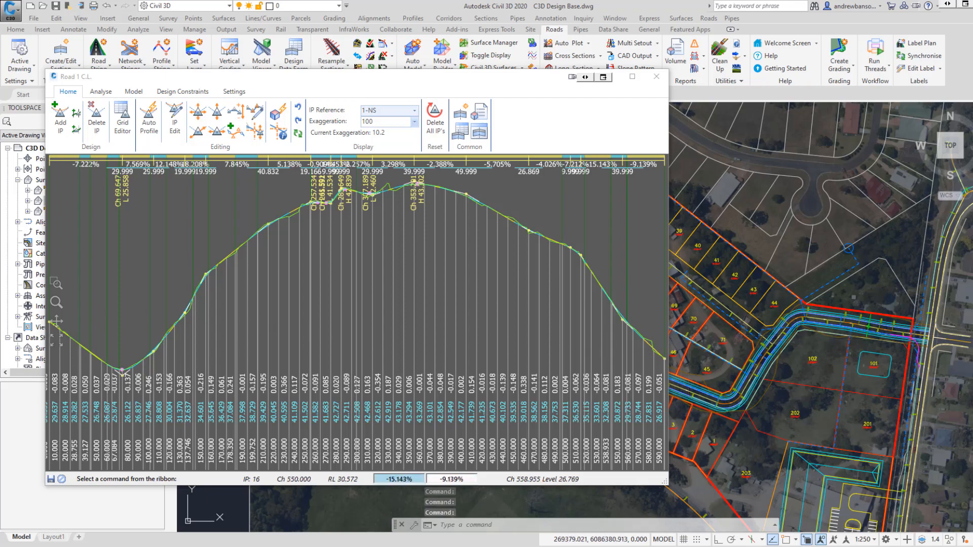
{"action": "scroll", "coordinate": [895, 343], "scroll_direction": "up", "scroll_amount": 4}
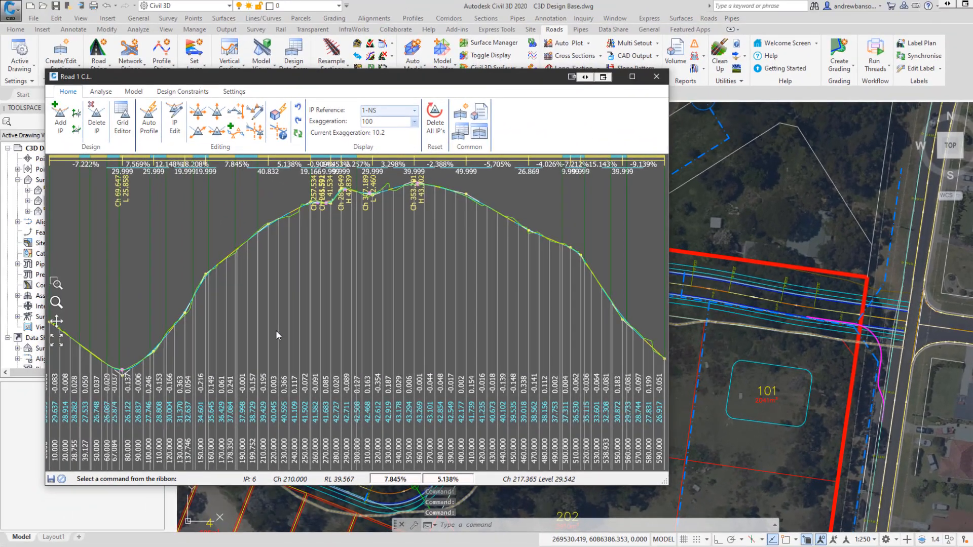
Open the cross-section viewer at chainage 220 and step through the road's cross sections.
{"action": "double_click", "coordinate": [275, 330]}
{"action": "left_click_drag", "start_coordinate": [212, 50], "coordinate": [637, 48]}
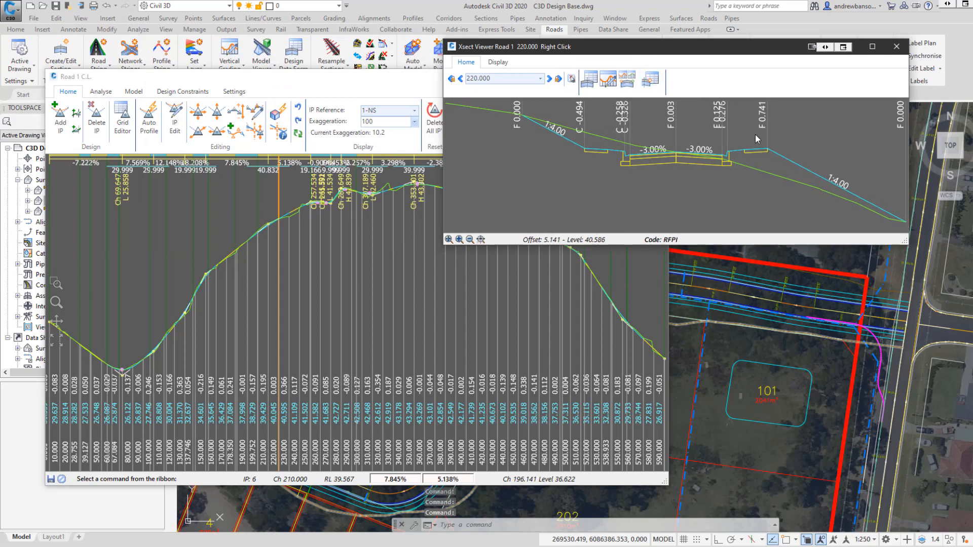
{"action": "scroll", "coordinate": [755, 135], "scroll_direction": "up", "scroll_amount": 2}
{"action": "scroll", "coordinate": [832, 339], "scroll_direction": "down", "scroll_amount": 5}
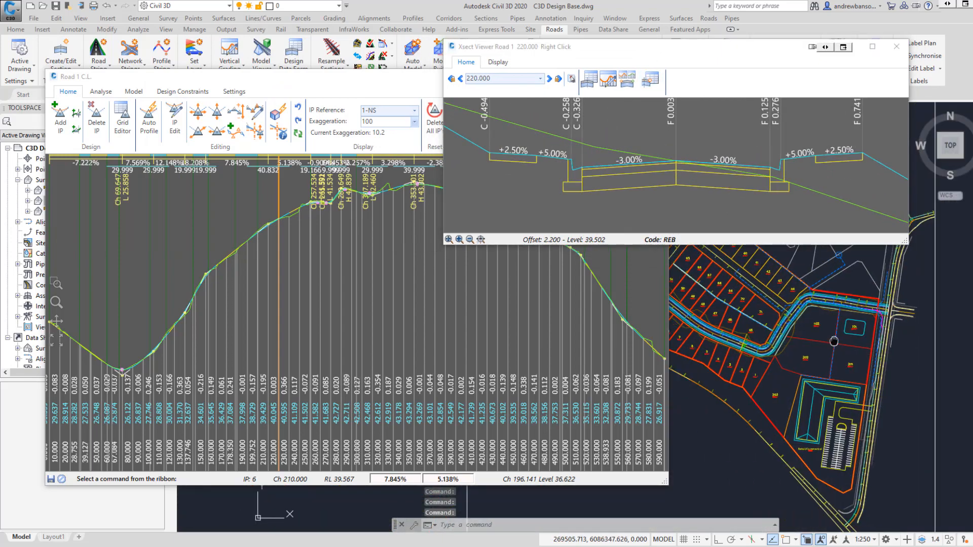
{"action": "scroll", "coordinate": [800, 343], "scroll_direction": "up", "scroll_amount": 5}
{"action": "scroll", "coordinate": [799, 343], "scroll_direction": "up", "scroll_amount": 3}
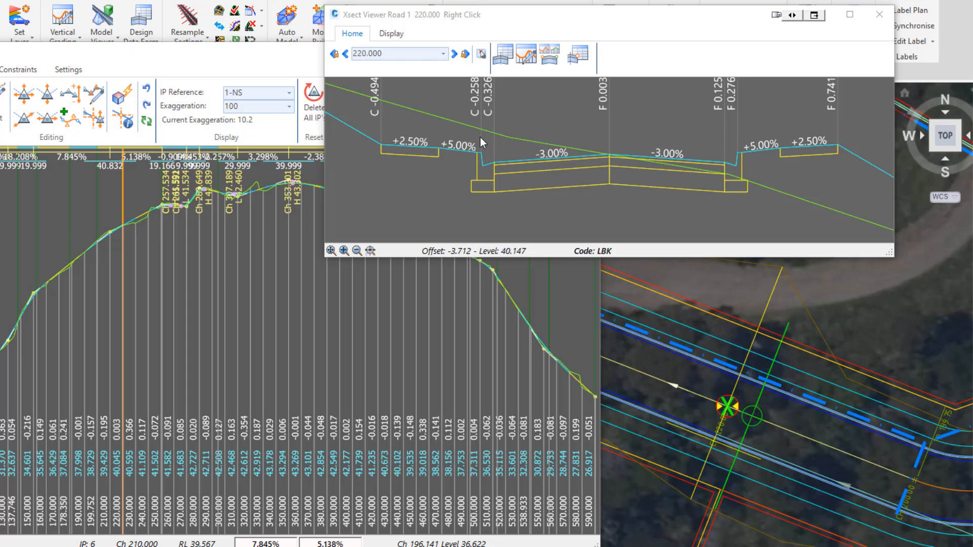
{"action": "scroll", "coordinate": [679, 52], "scroll_direction": "down", "scroll_amount": 3}
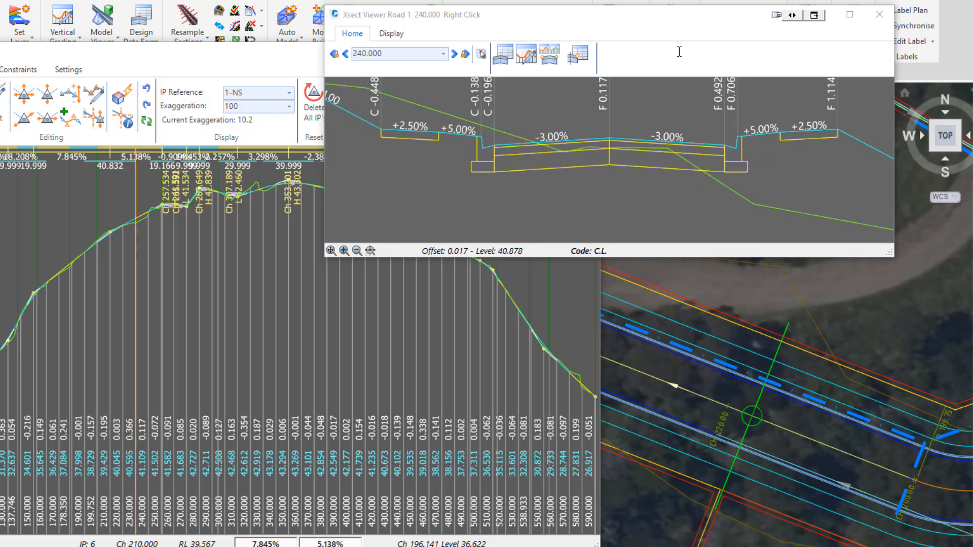
{"action": "scroll", "coordinate": [679, 52], "scroll_direction": "up", "scroll_amount": 2}
{"action": "scroll", "coordinate": [679, 52], "scroll_direction": "down", "scroll_amount": 2}
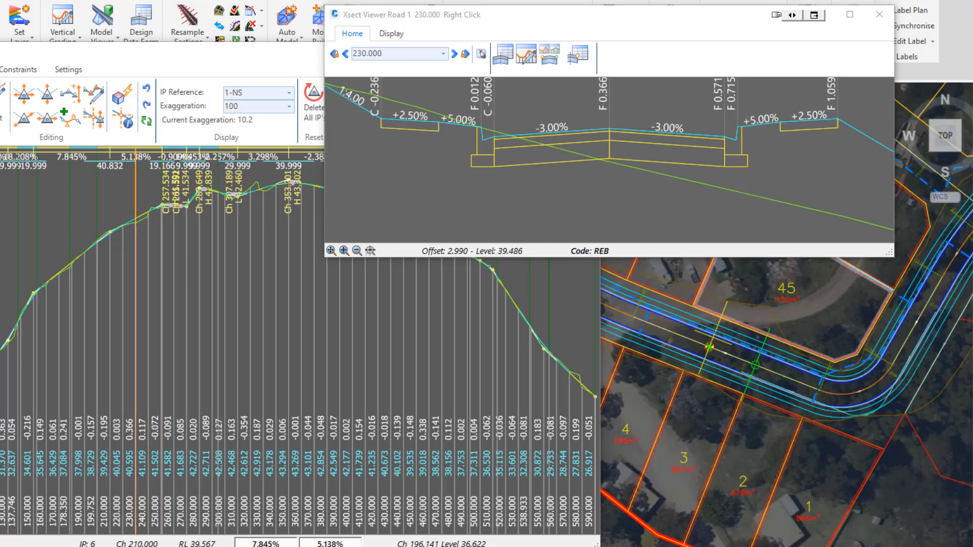
{"action": "scroll", "coordinate": [685, 55], "scroll_direction": "up", "scroll_amount": 5}
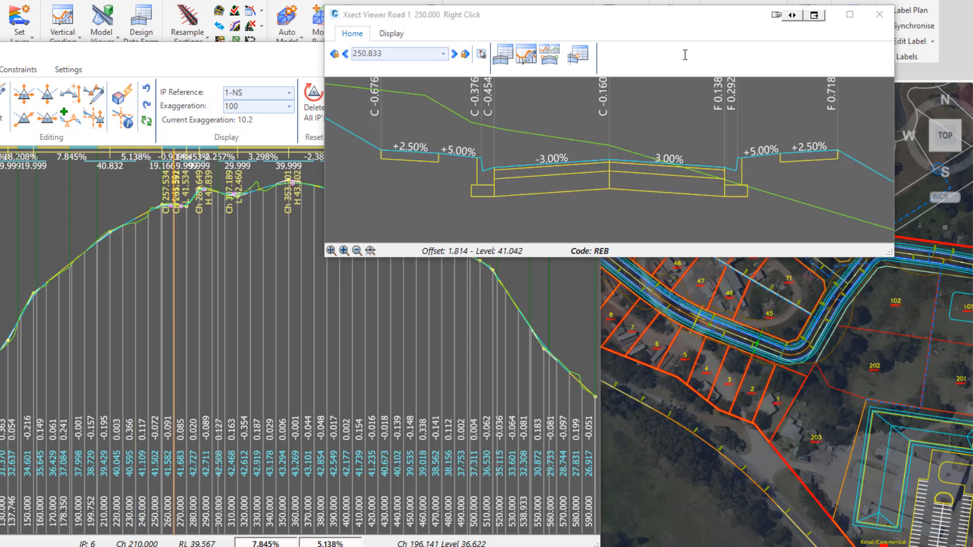
{"action": "scroll", "coordinate": [685, 53], "scroll_direction": "up", "scroll_amount": 7}
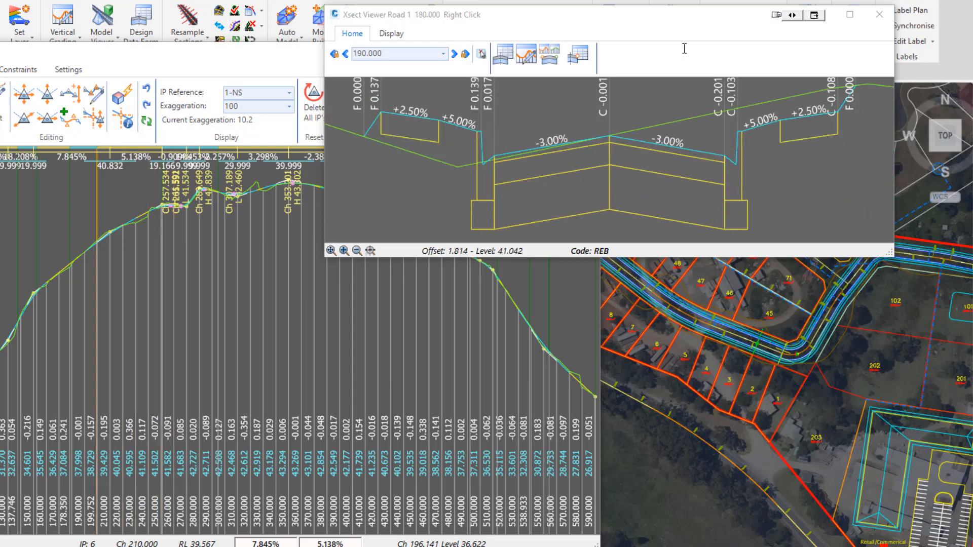
{"action": "scroll", "coordinate": [684, 49], "scroll_direction": "down", "scroll_amount": 2}
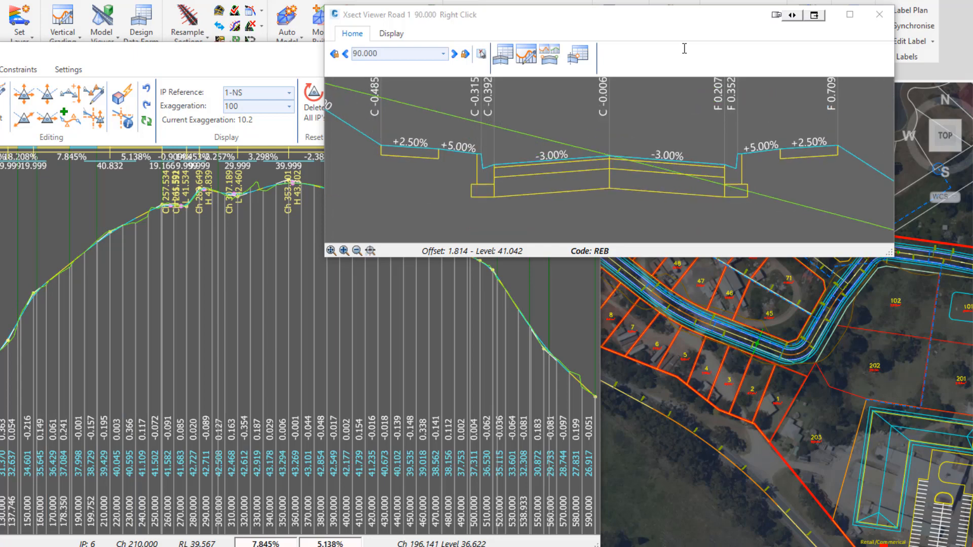
{"action": "scroll", "coordinate": [682, 53], "scroll_direction": "down", "scroll_amount": 6}
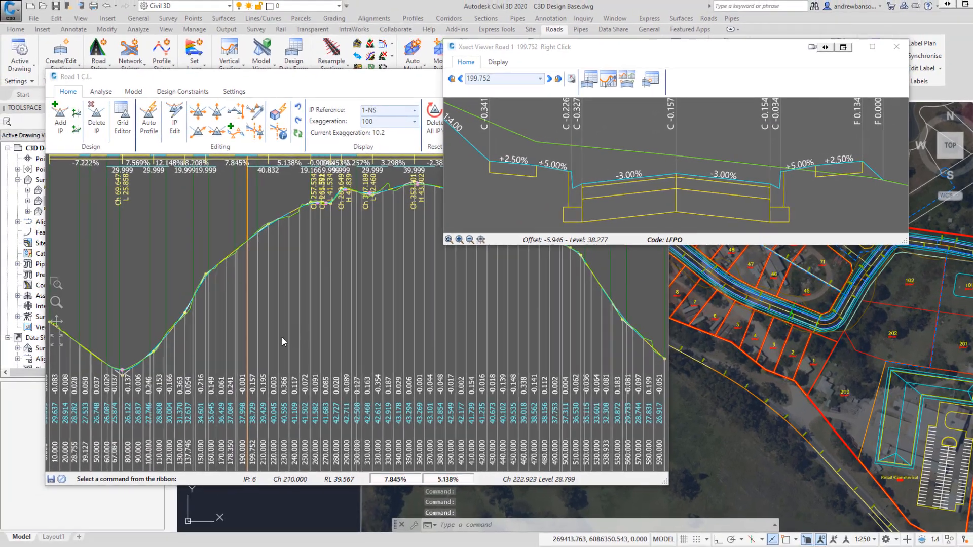
Bring the centreline profile editor forward and rearrange the cross-section viewer windows beside it.
{"action": "left_click", "coordinate": [277, 328]}
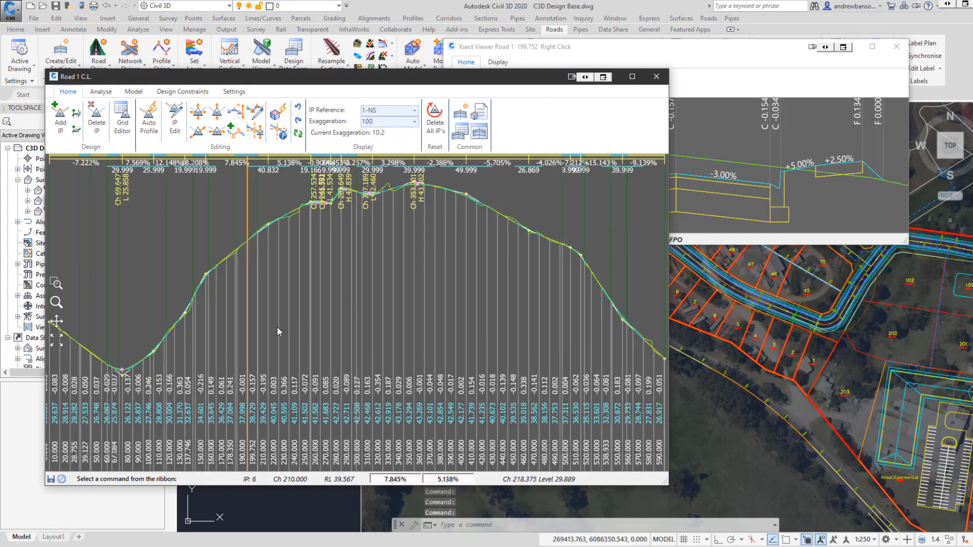
{"action": "left_click_drag", "start_coordinate": [235, 60], "coordinate": [753, 358]}
{"action": "left_click_drag", "start_coordinate": [718, 56], "coordinate": [806, 134]}
{"action": "left_click", "coordinate": [217, 112]}
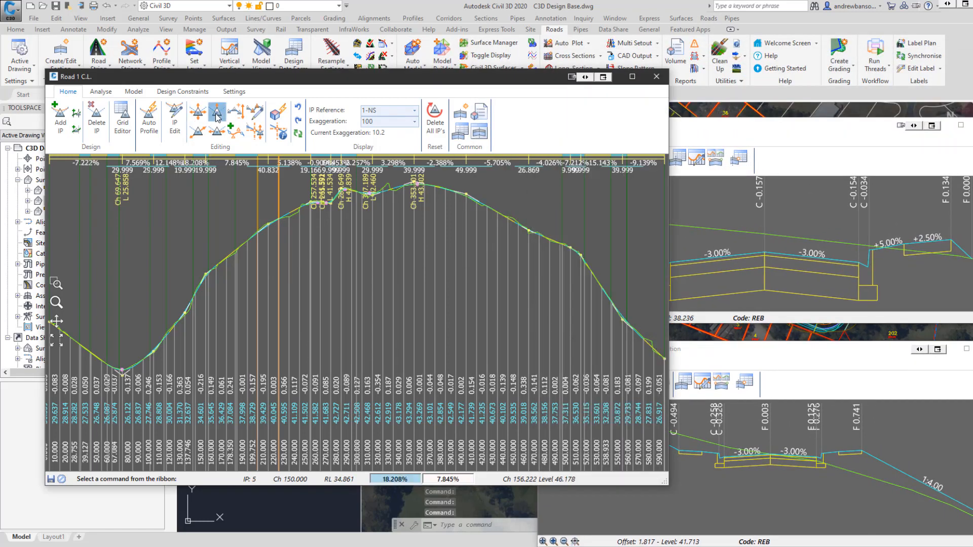
{"action": "left_click", "coordinate": [267, 223]}
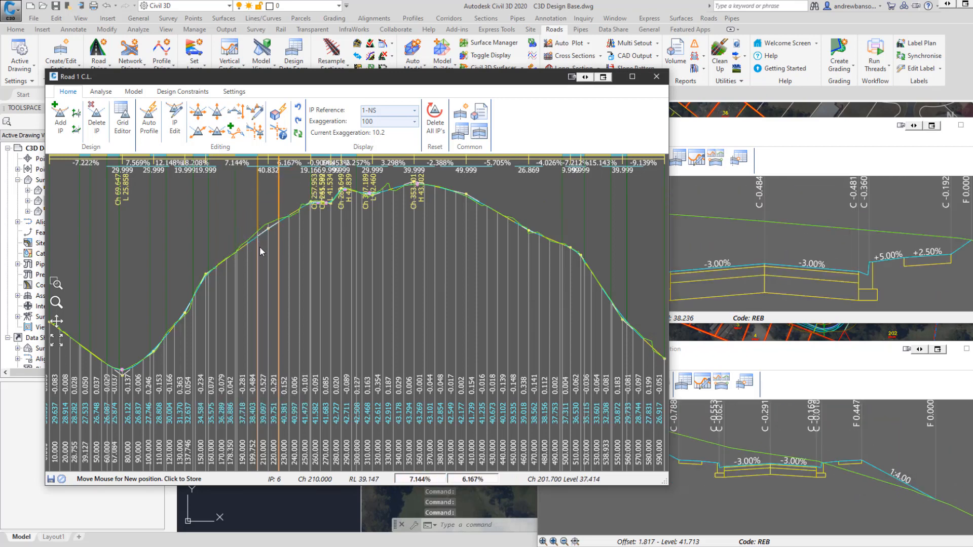
{"action": "key", "text": "Escape"}
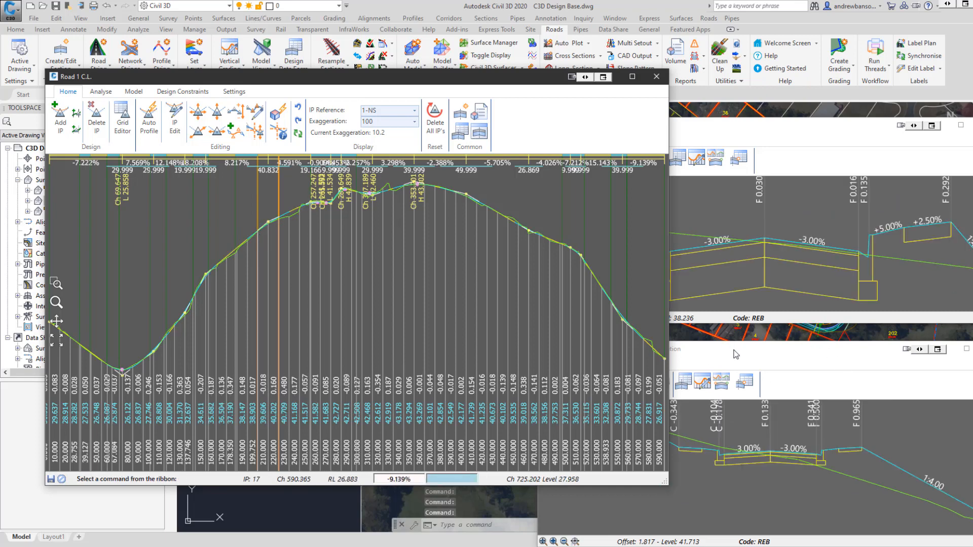
Close the cross-section viewers and enlarge the profile editor to fill the screen.
{"action": "left_click_drag", "start_coordinate": [735, 350], "coordinate": [586, 314]}
{"action": "left_click", "coordinate": [782, 311]}
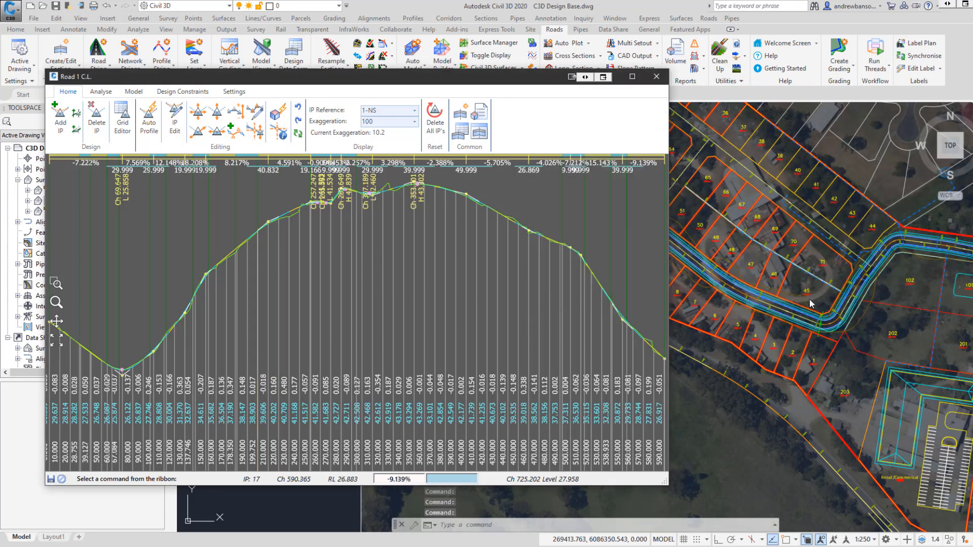
{"action": "left_click_drag", "start_coordinate": [343, 83], "coordinate": [354, 84]}
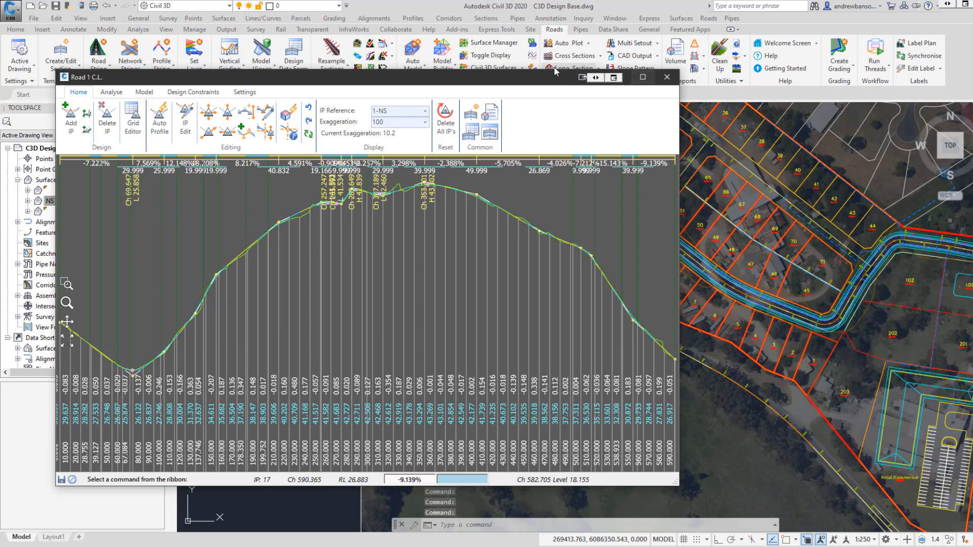
{"action": "left_click_drag", "start_coordinate": [555, 72], "coordinate": [506, 11]}
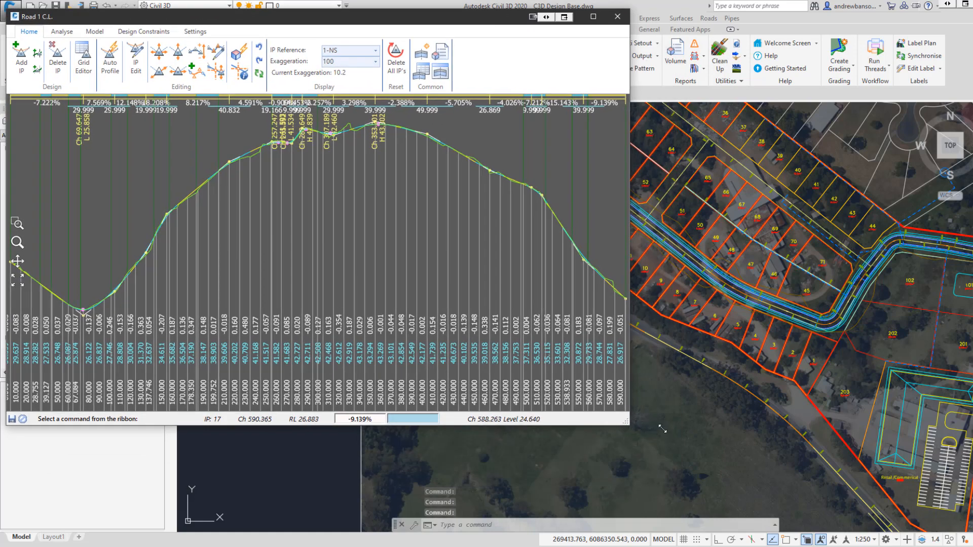
{"action": "left_click_drag", "start_coordinate": [663, 429], "coordinate": [970, 546]}
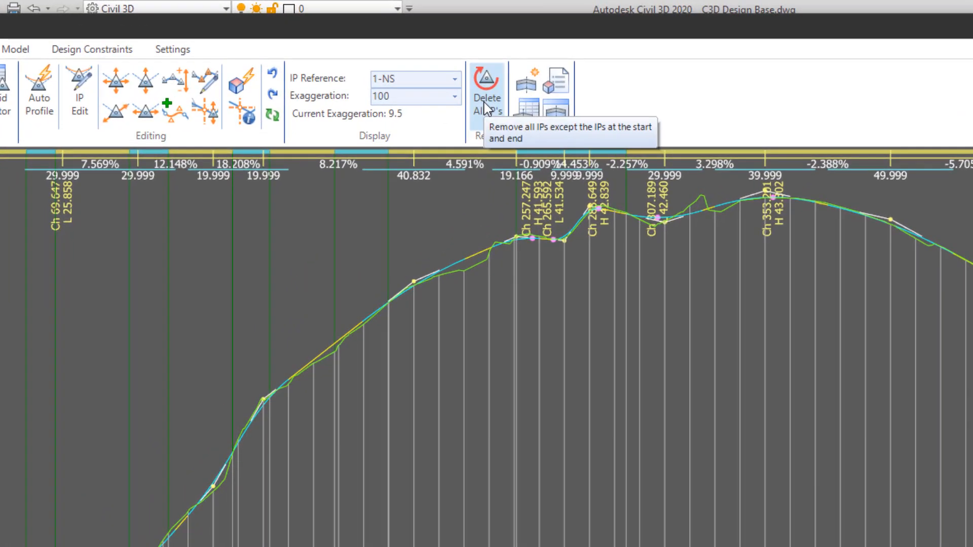
Delete all IPs to reset the profile, then add a first IP at the low point near chainage 72.877.
{"action": "left_click", "coordinate": [394, 68]}
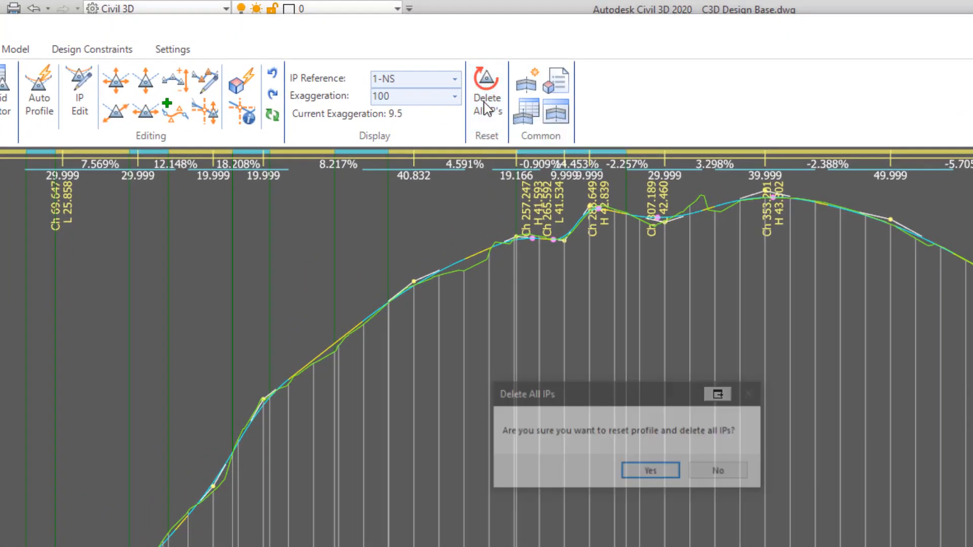
{"action": "left_click", "coordinate": [634, 472]}
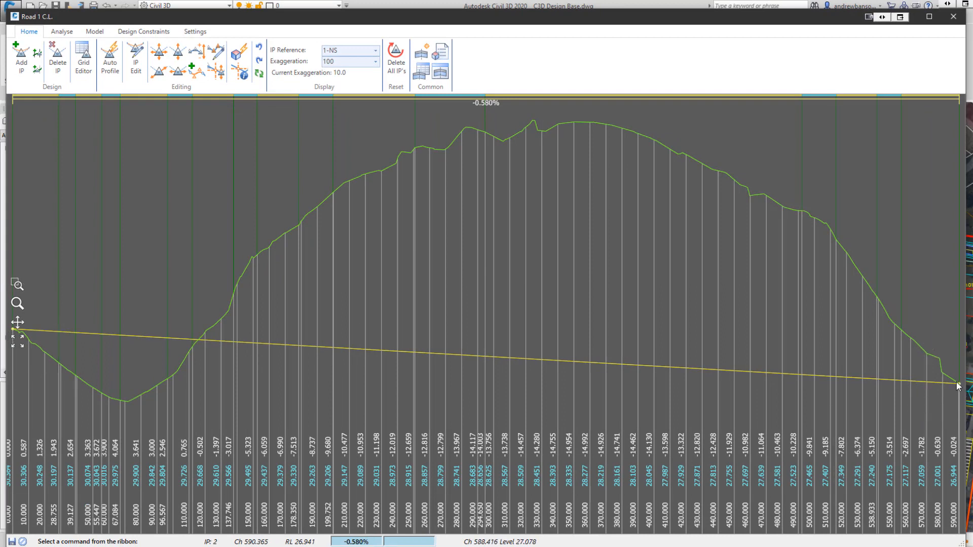
{"action": "left_click", "coordinate": [23, 63]}
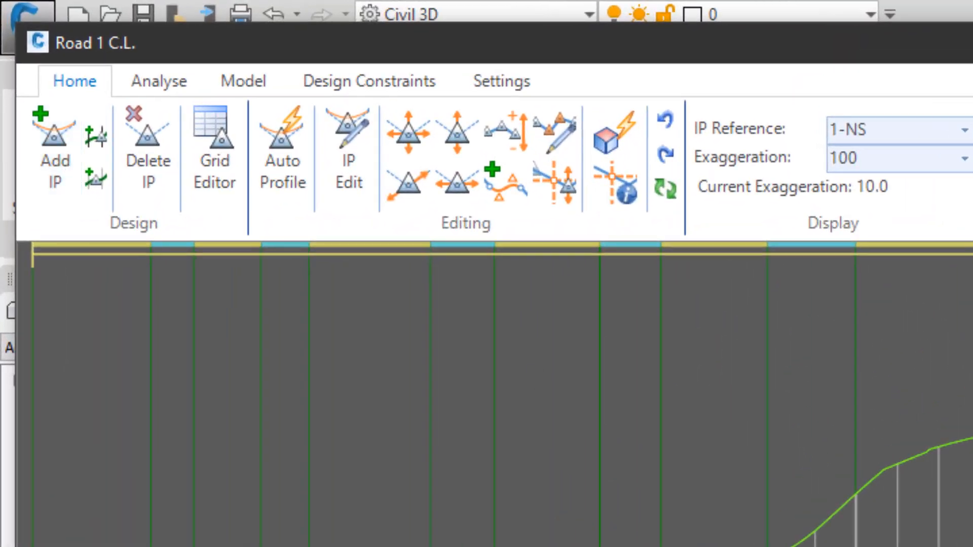
{"action": "left_click", "coordinate": [133, 411]}
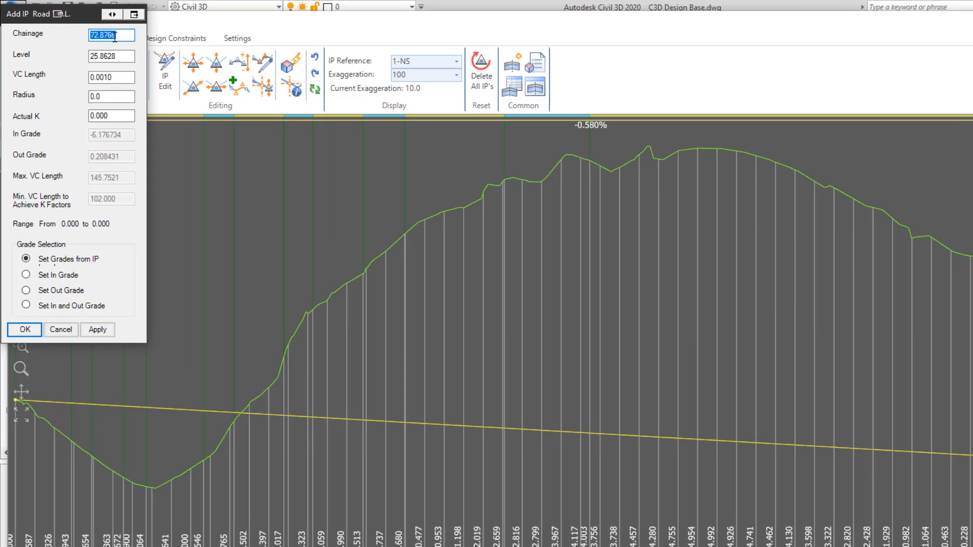
{"action": "left_click", "coordinate": [94, 31]}
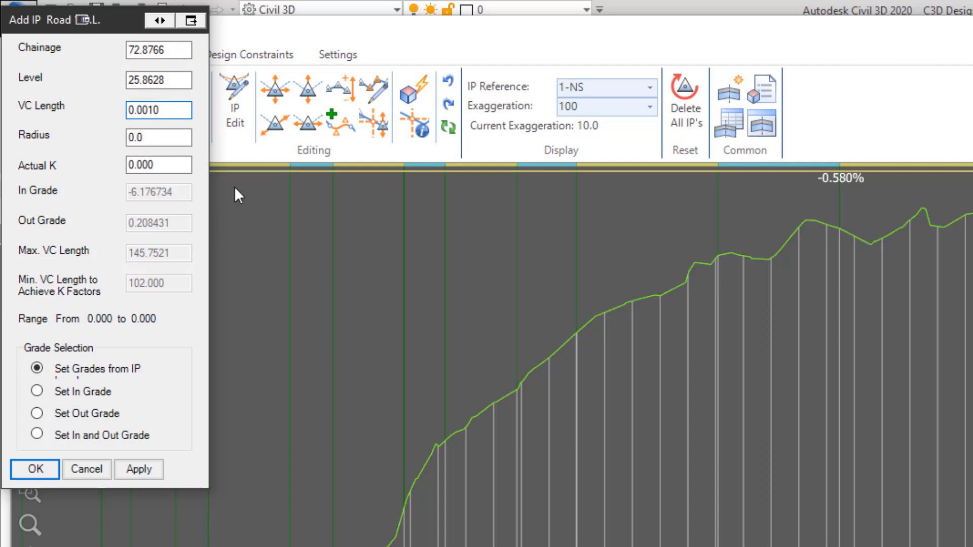
{"action": "left_click", "coordinate": [21, 470]}
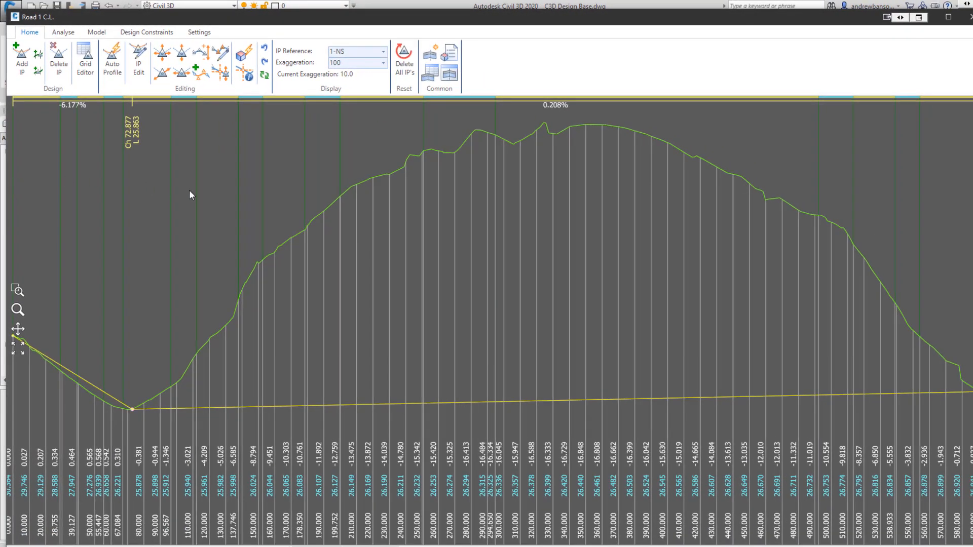
Add three more IPs along the ground line near chainages 182.224, 351.005 and 454.113.
{"action": "left_click", "coordinate": [304, 229]}
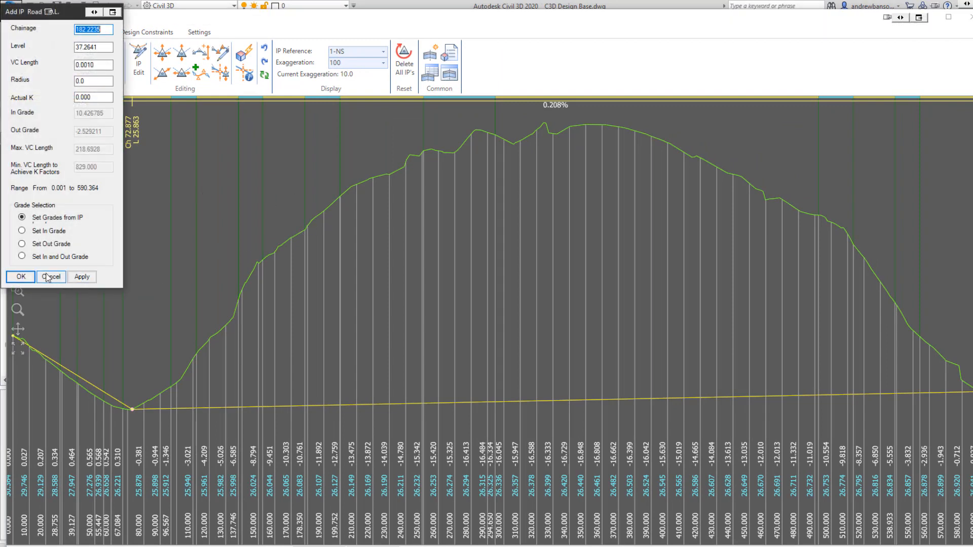
{"action": "key", "text": "Return"}
{"action": "left_click", "coordinate": [588, 126]}
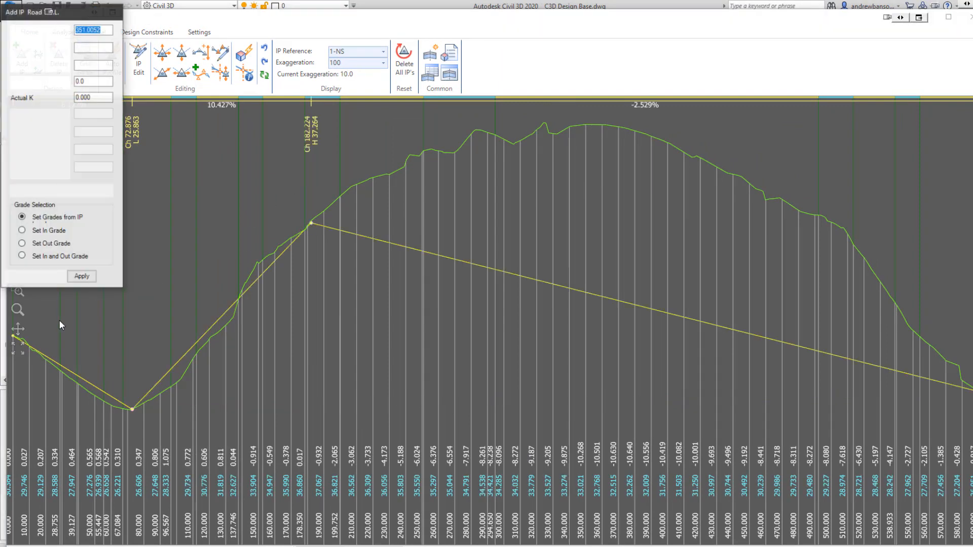
{"action": "key", "text": "Return"}
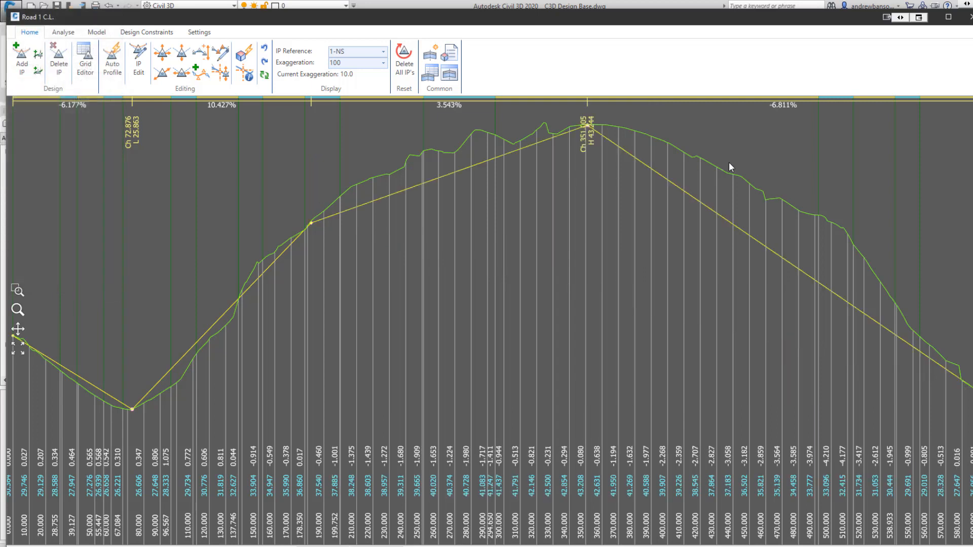
{"action": "left_click", "coordinate": [757, 186]}
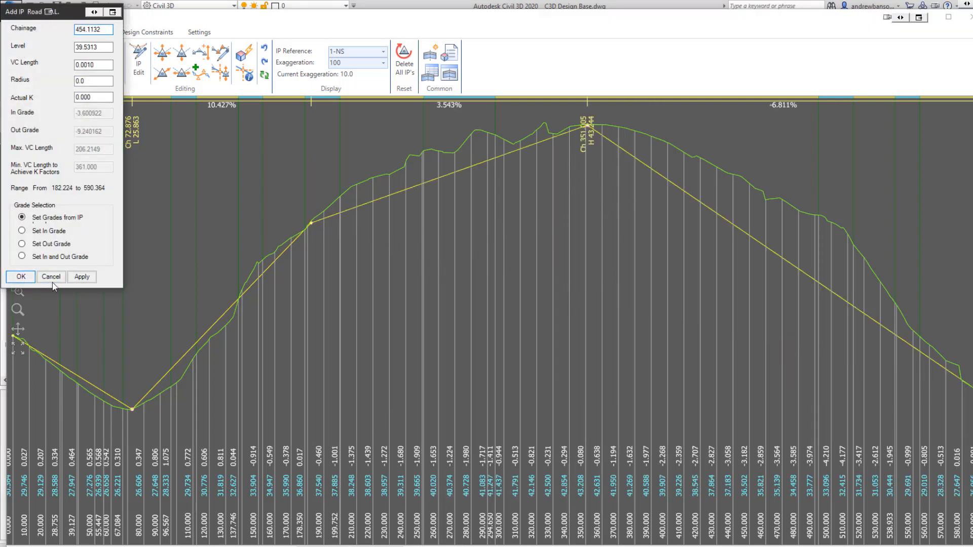
{"action": "key", "text": "Return"}
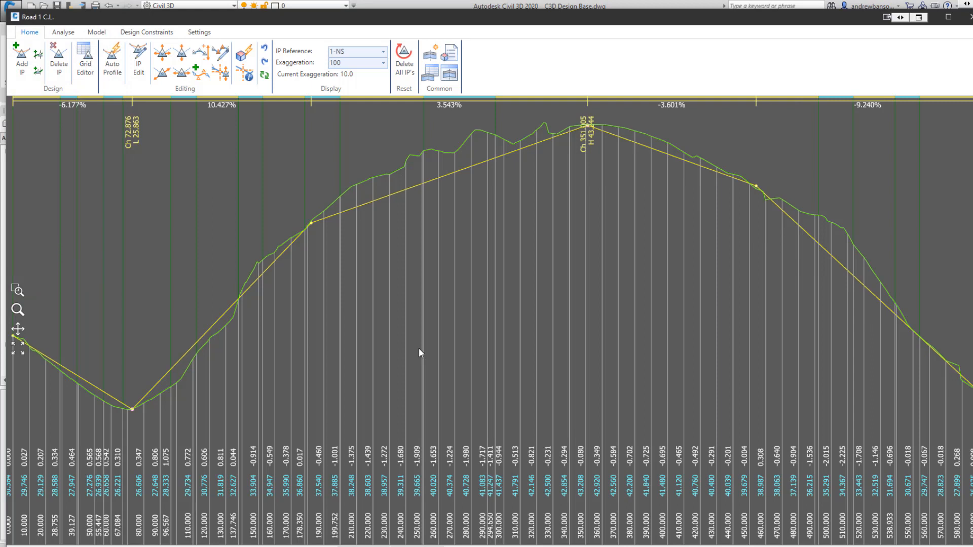
Edit IP 2, setting its chainage to 80 and its vertical curve length to 40.
{"action": "left_click", "coordinate": [131, 410]}
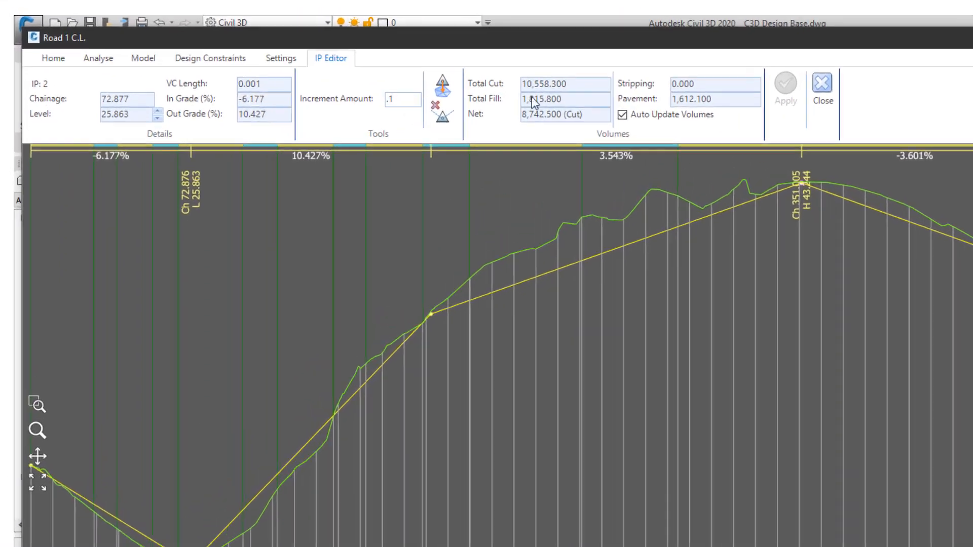
{"action": "double_click", "coordinate": [120, 99]}
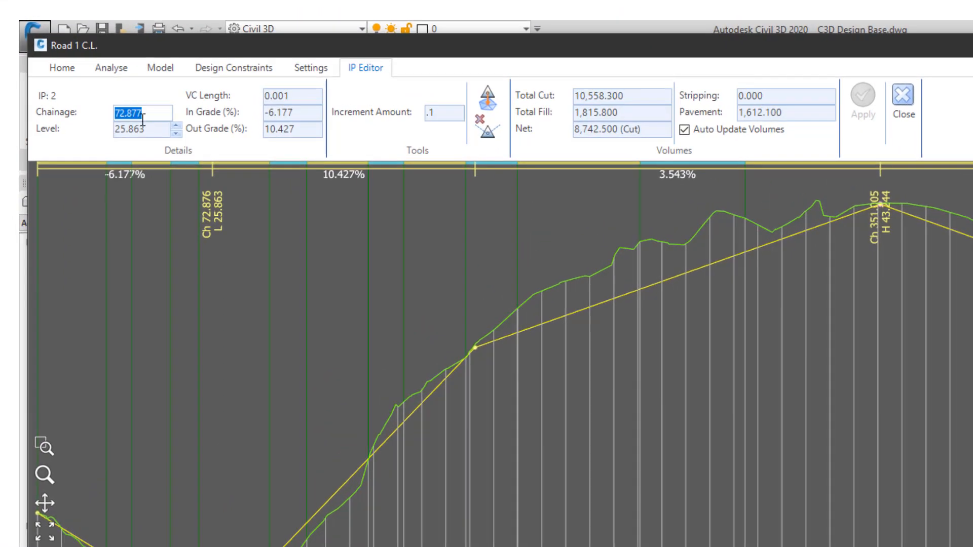
{"action": "type", "text": "80"}
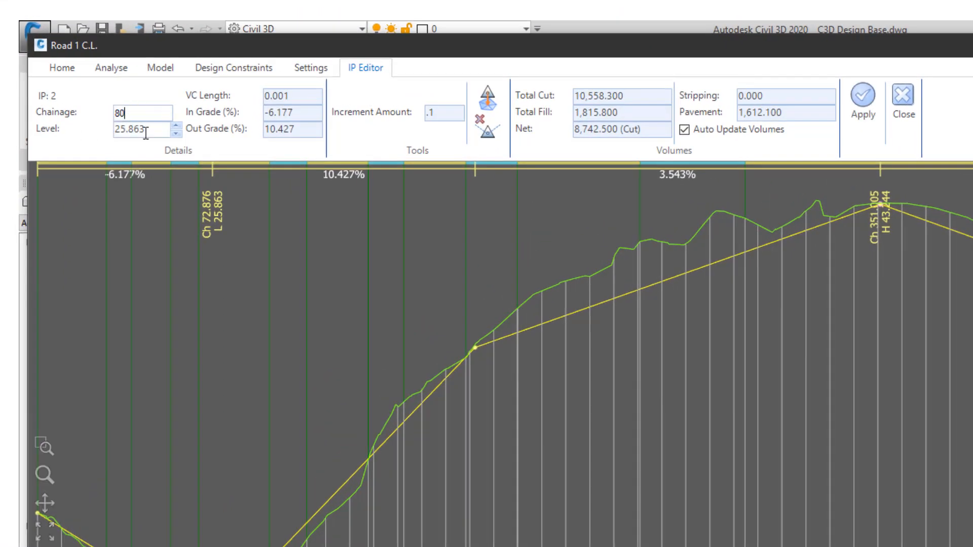
{"action": "double_click", "coordinate": [302, 96]}
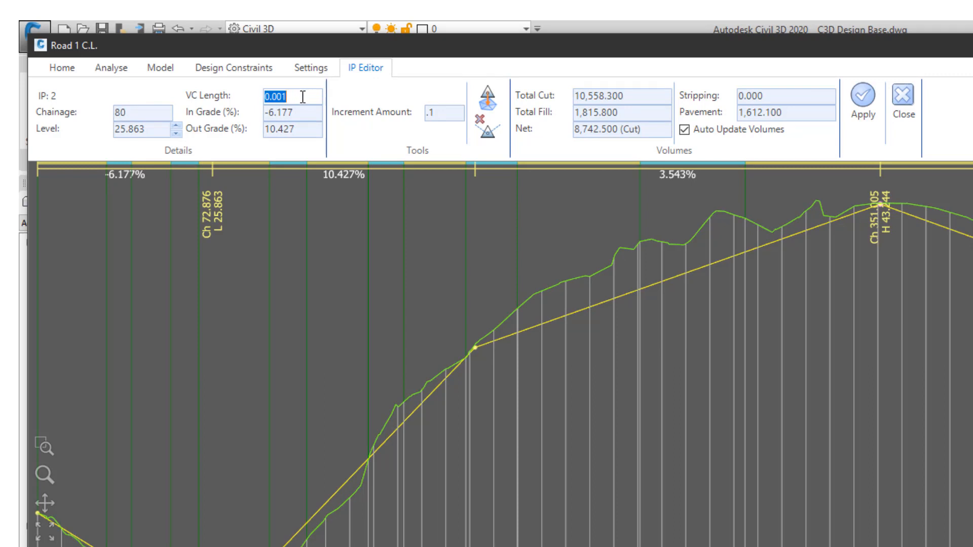
{"action": "type", "text": "40"}
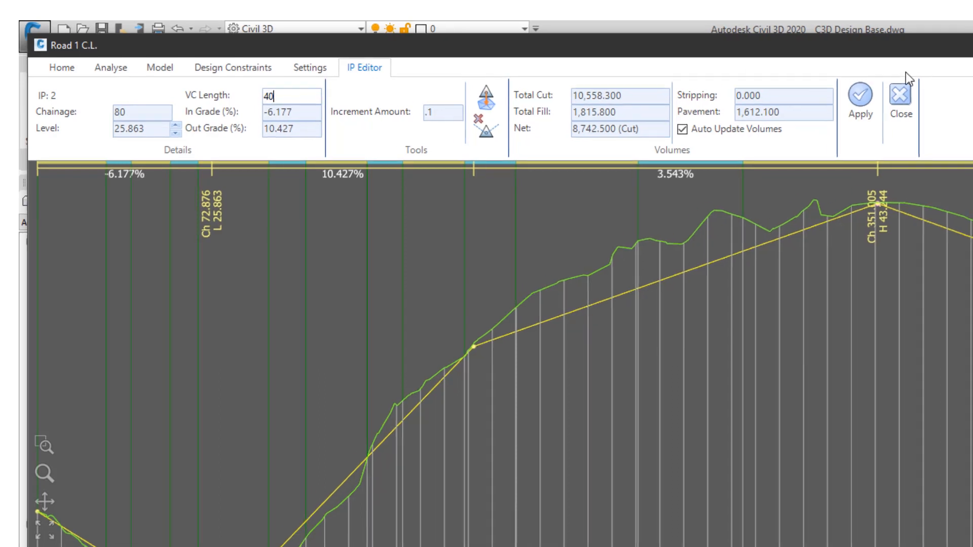
{"action": "left_click", "coordinate": [863, 97]}
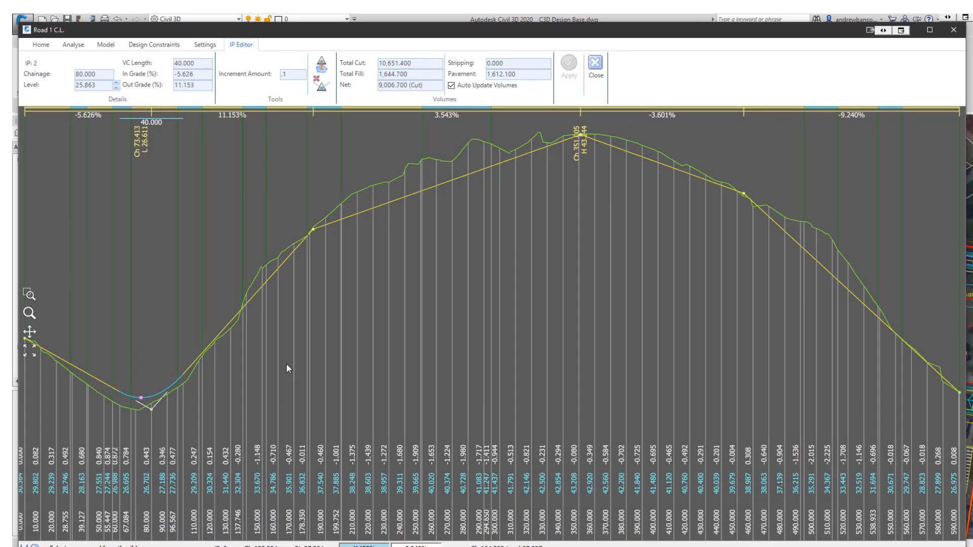
Set IP 3's vertical curve length to 100 and apply.
{"action": "left_click", "coordinate": [312, 231]}
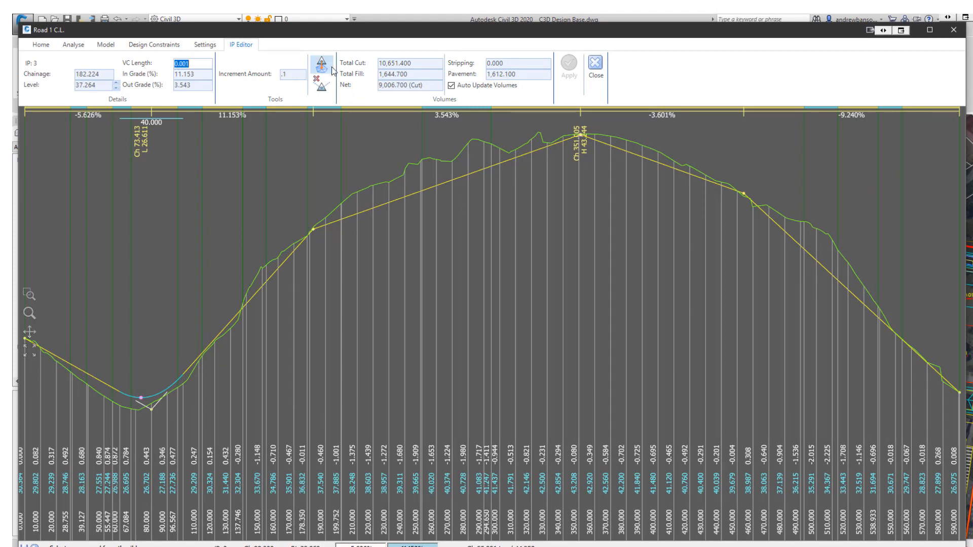
{"action": "type", "text": "100"}
{"action": "left_click", "coordinate": [569, 63]}
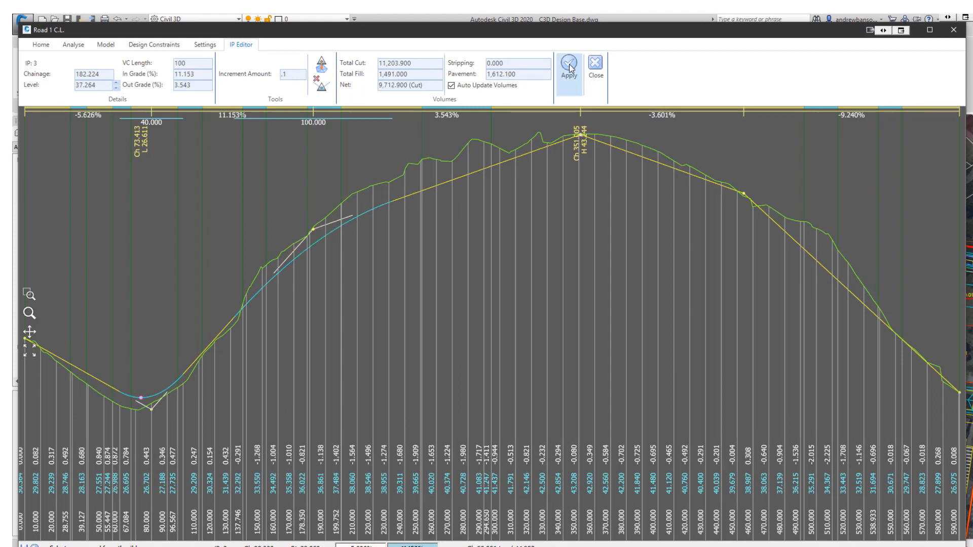
Give IPs 4 and 5 vertical curve lengths of 40 each and apply.
{"action": "left_click", "coordinate": [581, 138]}
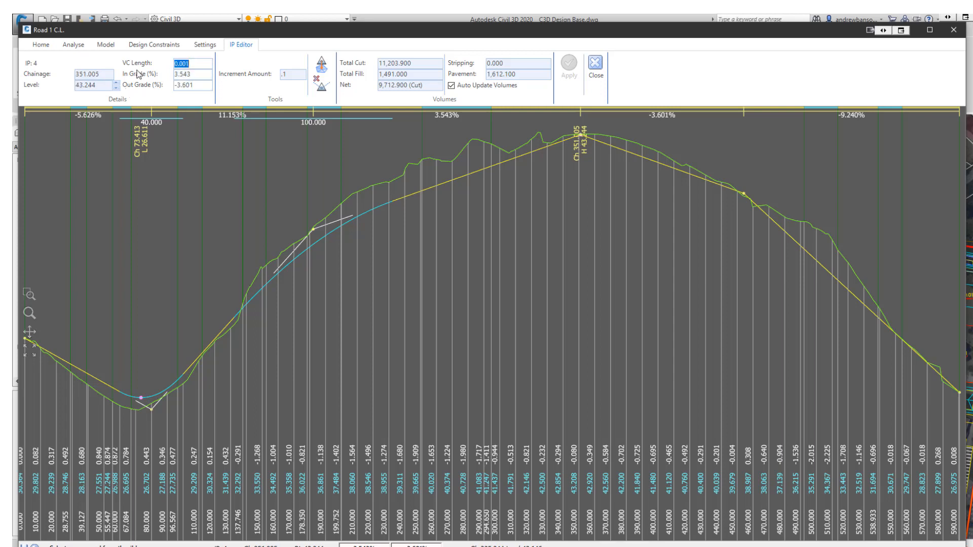
{"action": "type", "text": "40"}
{"action": "left_click", "coordinate": [569, 63]}
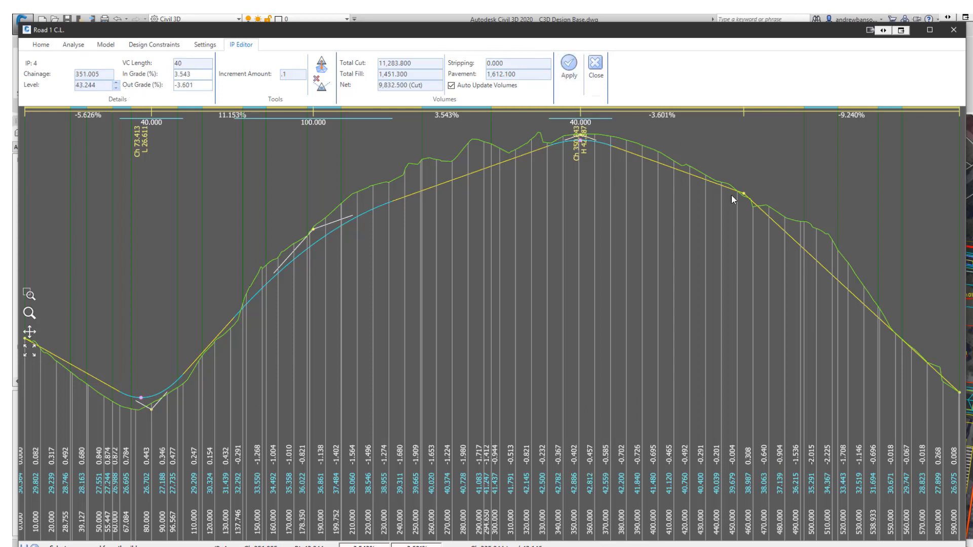
{"action": "left_click_drag", "start_coordinate": [194, 64], "coordinate": [145, 66]}
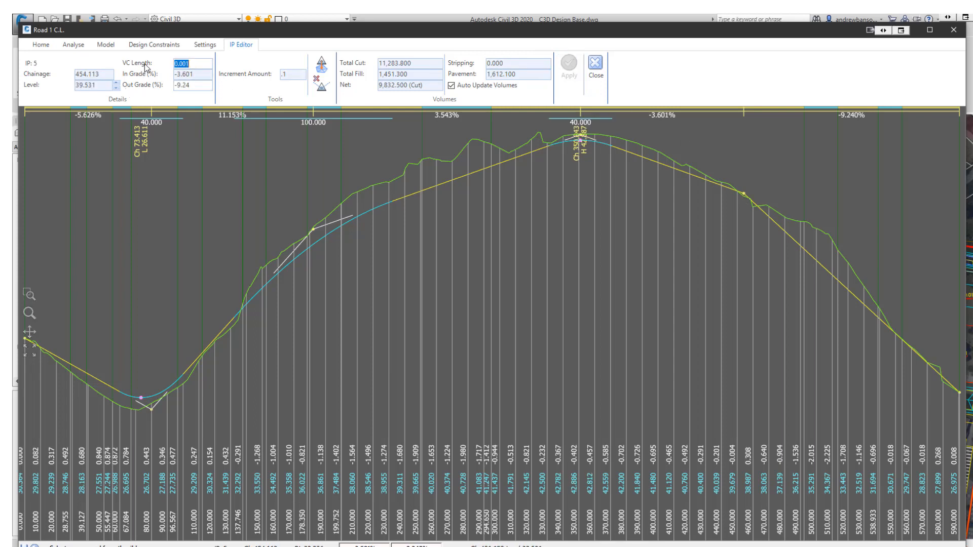
{"action": "type", "text": "40"}
{"action": "left_click", "coordinate": [573, 77]}
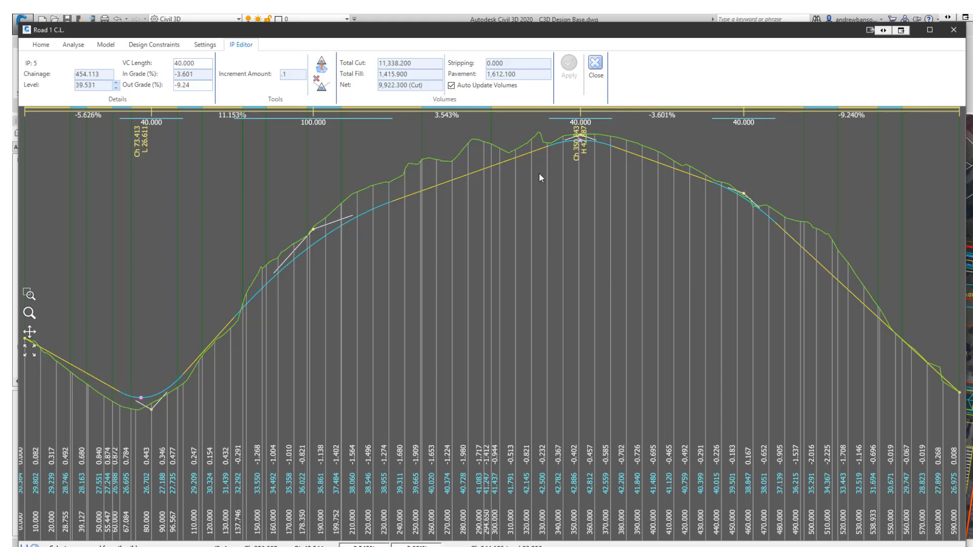
Move IP 4's level to the current IP reference surface, then close the IP Editor.
{"action": "left_click", "coordinate": [321, 88]}
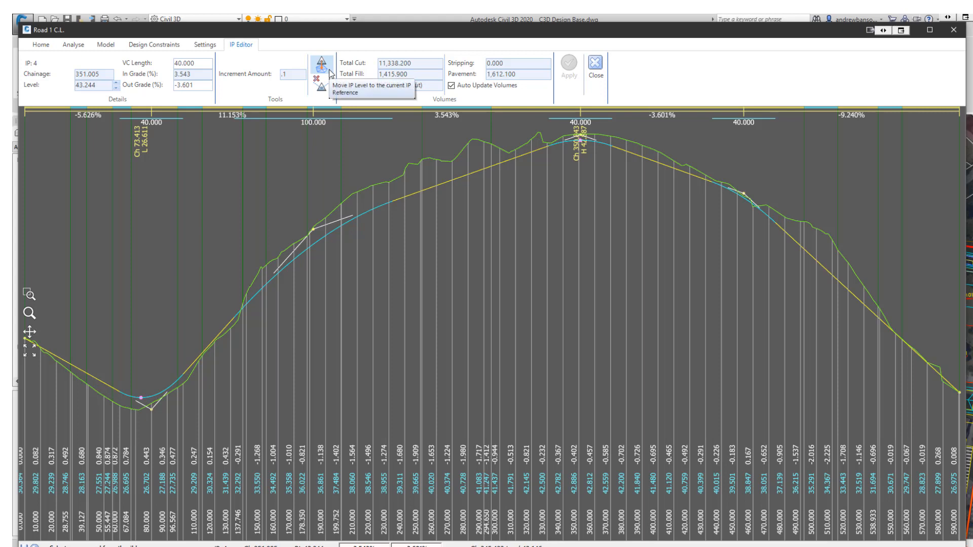
{"action": "left_click", "coordinate": [50, 49]}
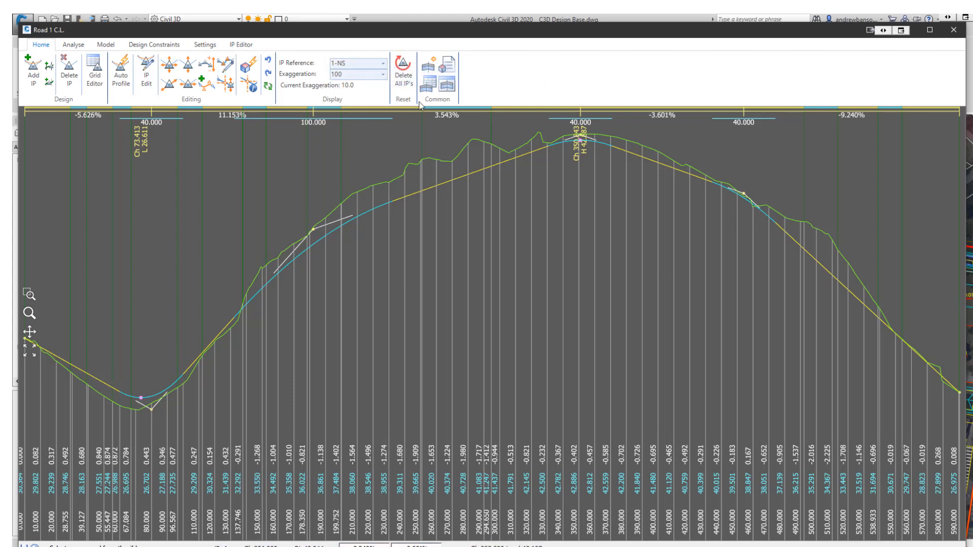
{"action": "left_click", "coordinate": [584, 144]}
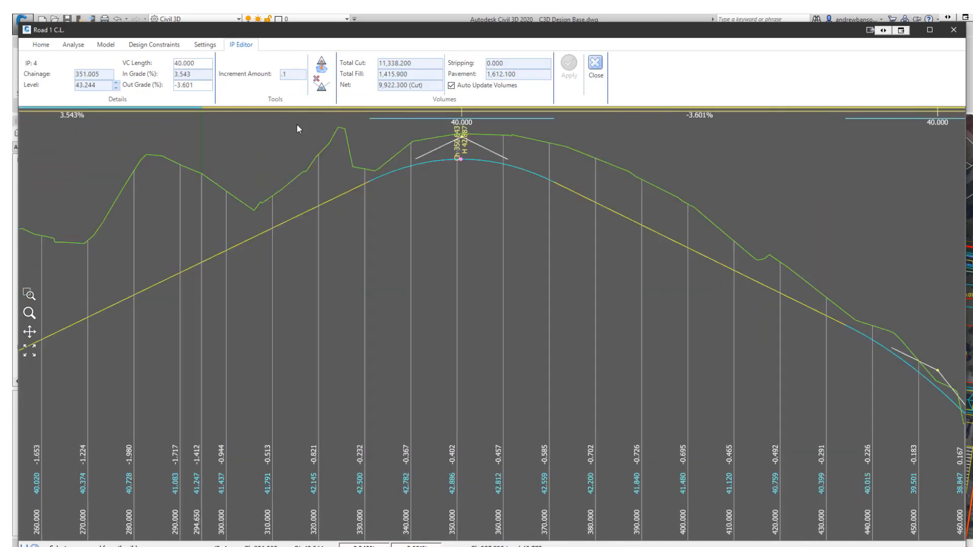
{"action": "left_click", "coordinate": [318, 69]}
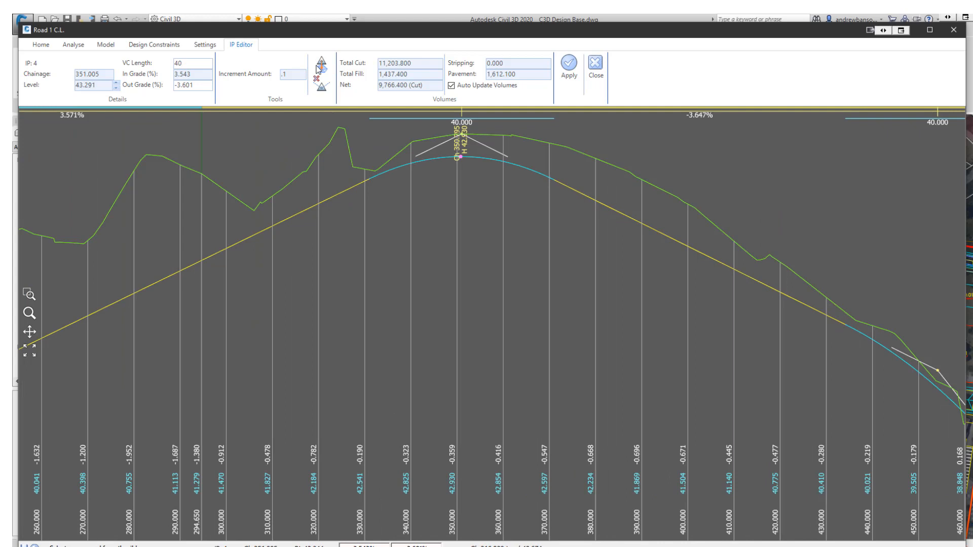
{"action": "left_click", "coordinate": [463, 136]}
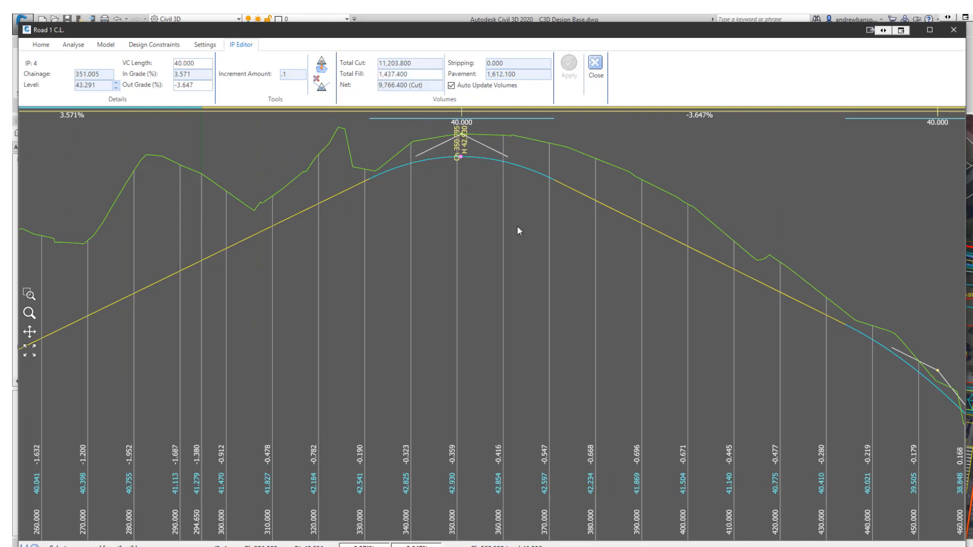
{"action": "scroll", "coordinate": [518, 226], "scroll_direction": "down", "scroll_amount": 2}
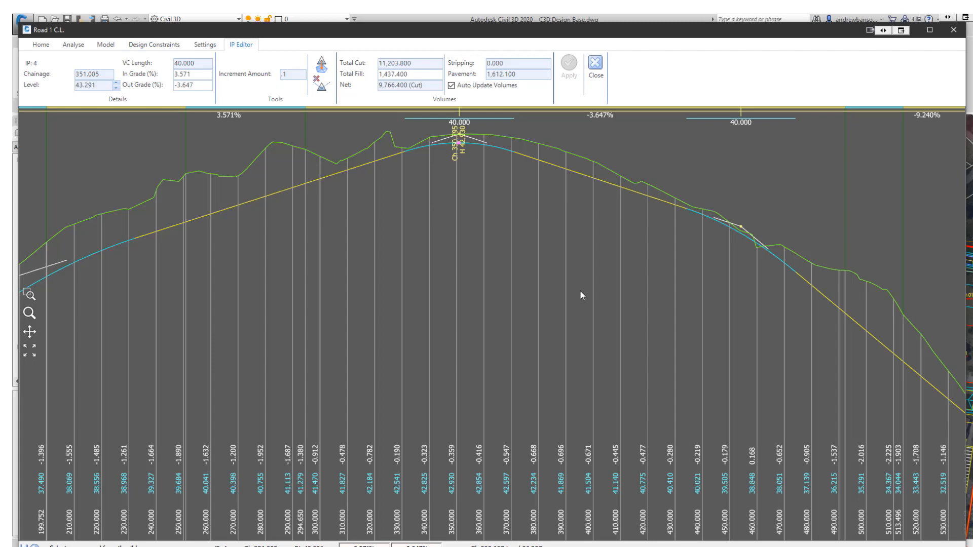
{"action": "scroll", "coordinate": [580, 290], "scroll_direction": "down", "scroll_amount": 3}
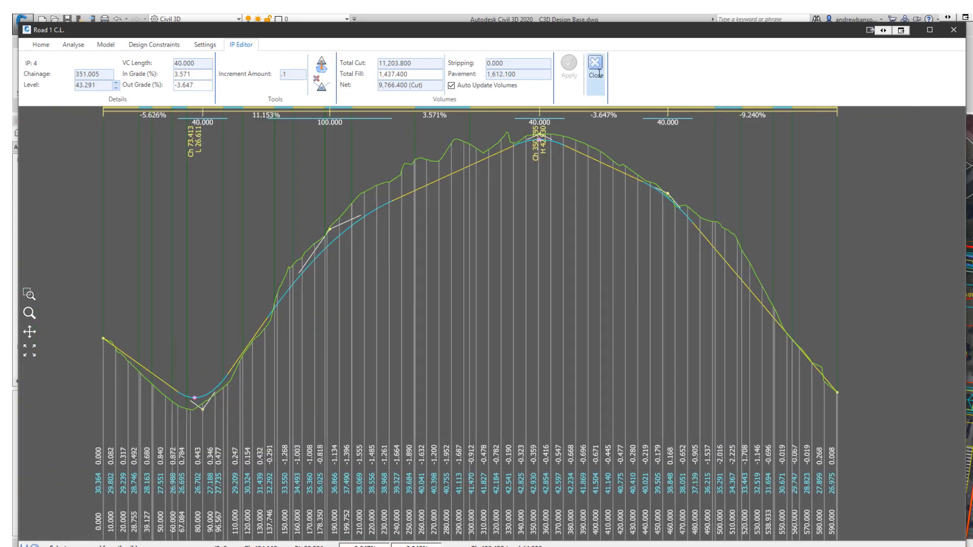
{"action": "left_click", "coordinate": [596, 71]}
Open the Grid Editor to review the vertical grading table of IPs, then close it.
{"action": "middle_click_drag", "start_coordinate": [471, 286], "coordinate": [457, 280]}
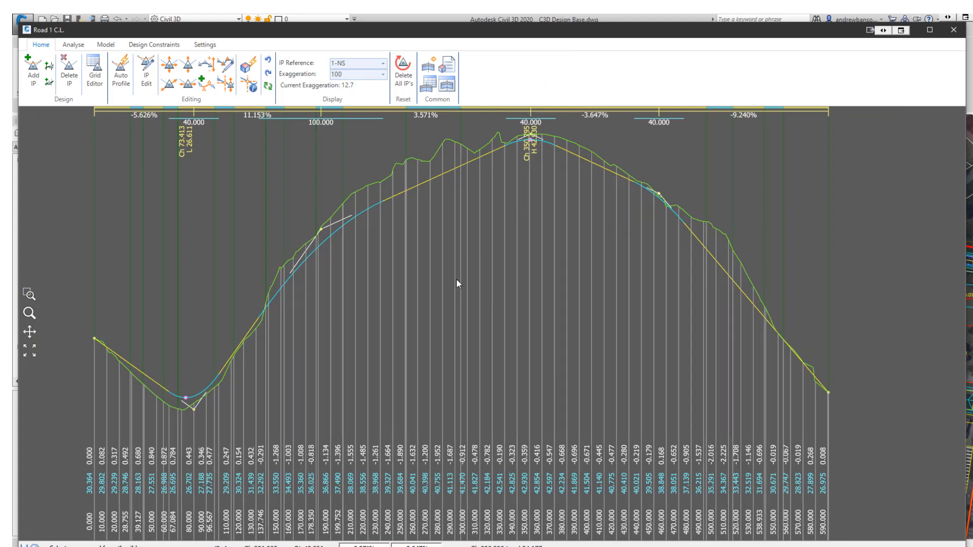
{"action": "left_click", "coordinate": [94, 83]}
{"action": "left_click_drag", "start_coordinate": [590, 188], "coordinate": [668, 176]}
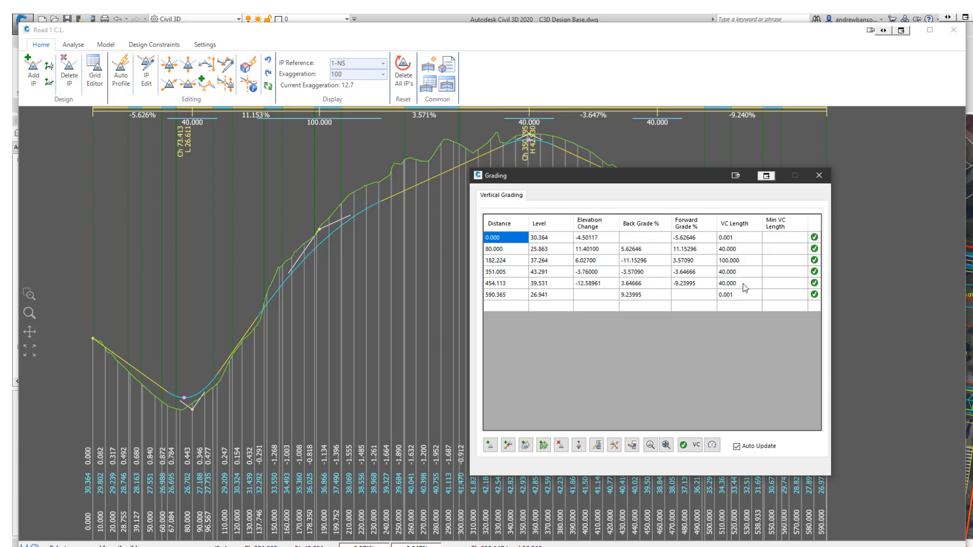
{"action": "left_click", "coordinate": [510, 309]}
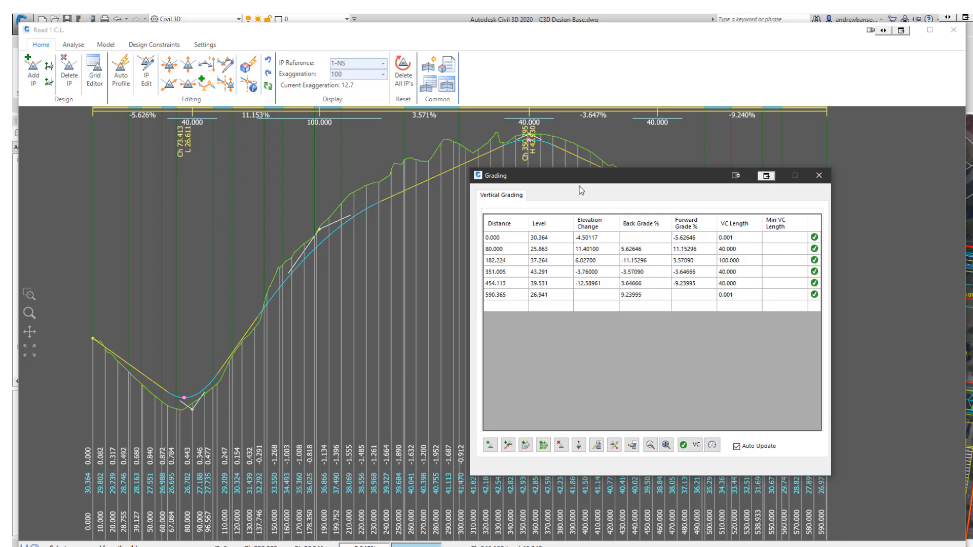
{"action": "left_click_drag", "start_coordinate": [579, 184], "coordinate": [567, 181]}
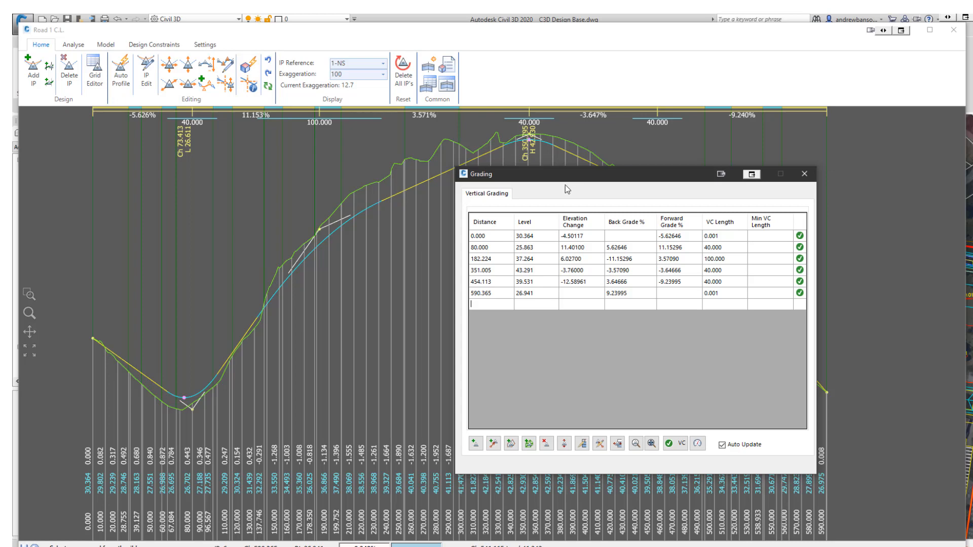
{"action": "left_click", "coordinate": [805, 175]}
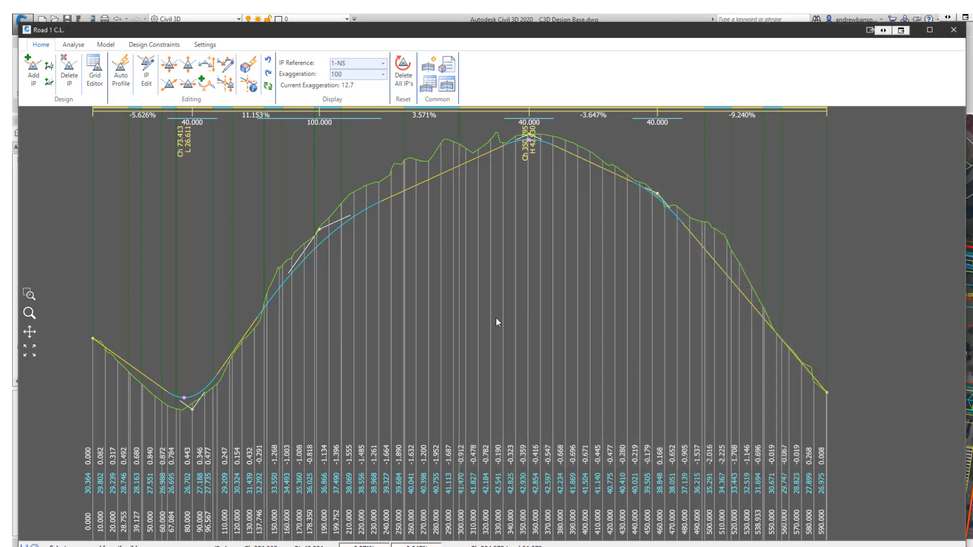
Close the Road 1 centreline profile editor.
{"action": "mouse_move", "coordinate": [722, 442]}
{"action": "left_mouse_down"}
{"action": "mouse_move", "coordinate": [646, 413]}
{"action": "mouse_move", "coordinate": [685, 458]}
{"action": "mouse_move", "coordinate": [728, 483]}
{"action": "left_mouse_up"}
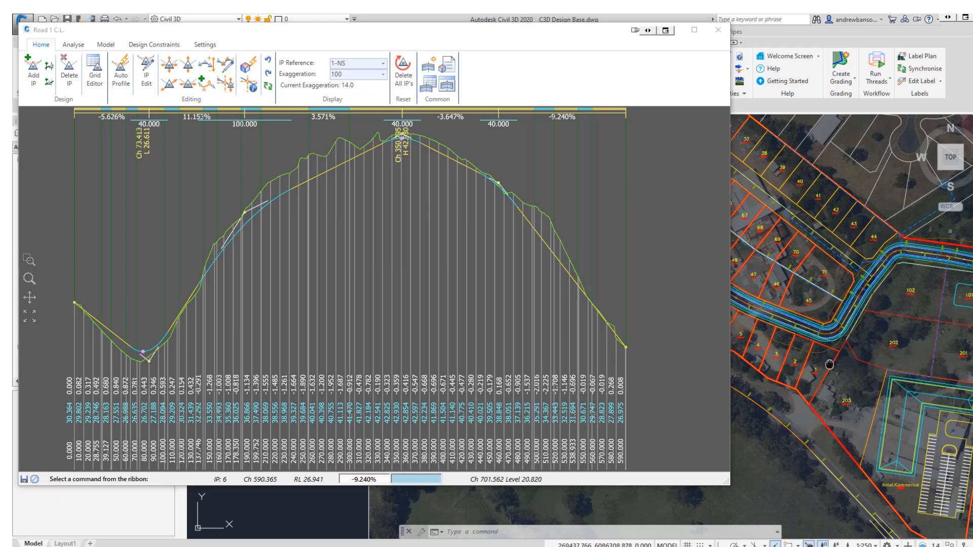
{"action": "middle_click_drag", "start_coordinate": [830, 362], "coordinate": [728, 340]}
{"action": "middle_click_drag", "start_coordinate": [879, 373], "coordinate": [825, 367]}
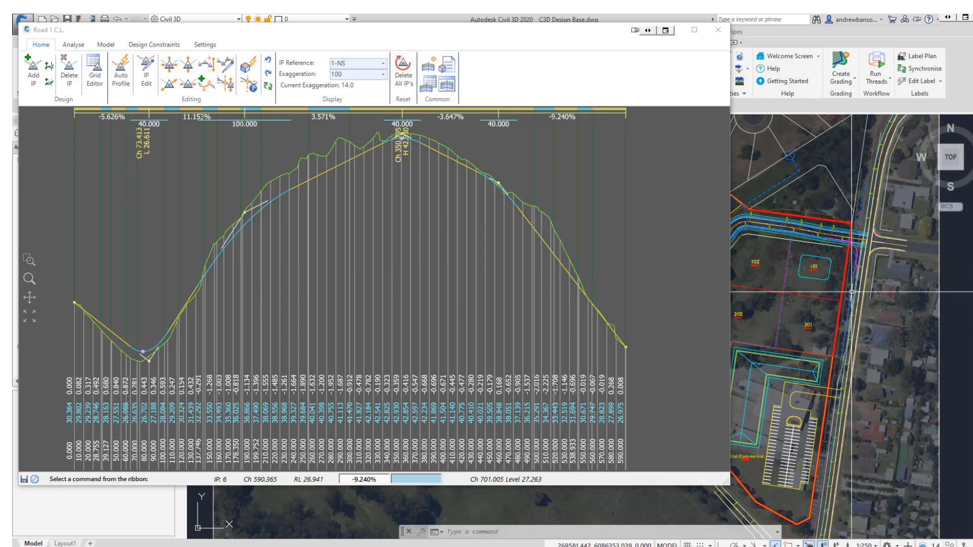
{"action": "scroll", "coordinate": [857, 304], "scroll_direction": "up", "scroll_amount": 2}
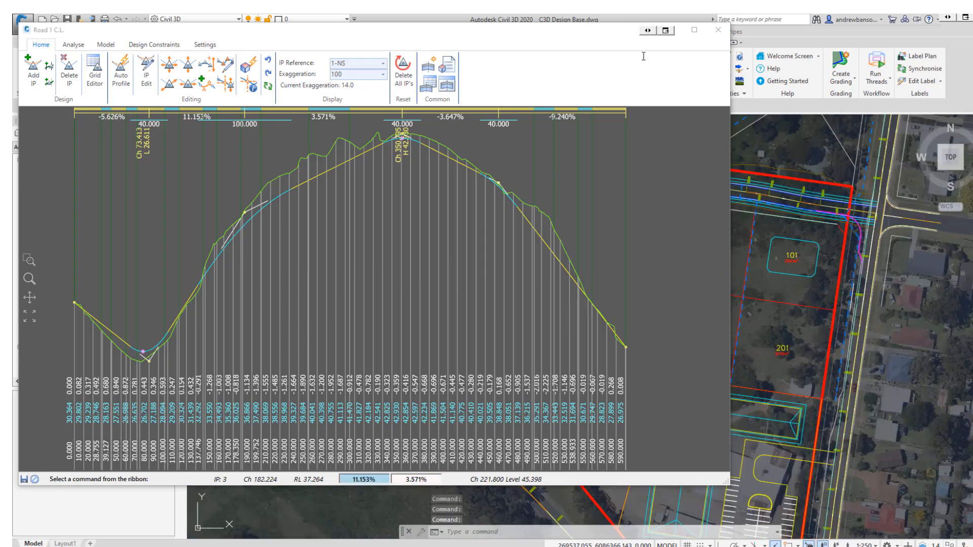
{"action": "left_click", "coordinate": [718, 29]}
Create a road string on the Road 2 alignment using the Standard Urban template and NS surface.
{"action": "middle_click_drag", "start_coordinate": [544, 238], "coordinate": [549, 336]}
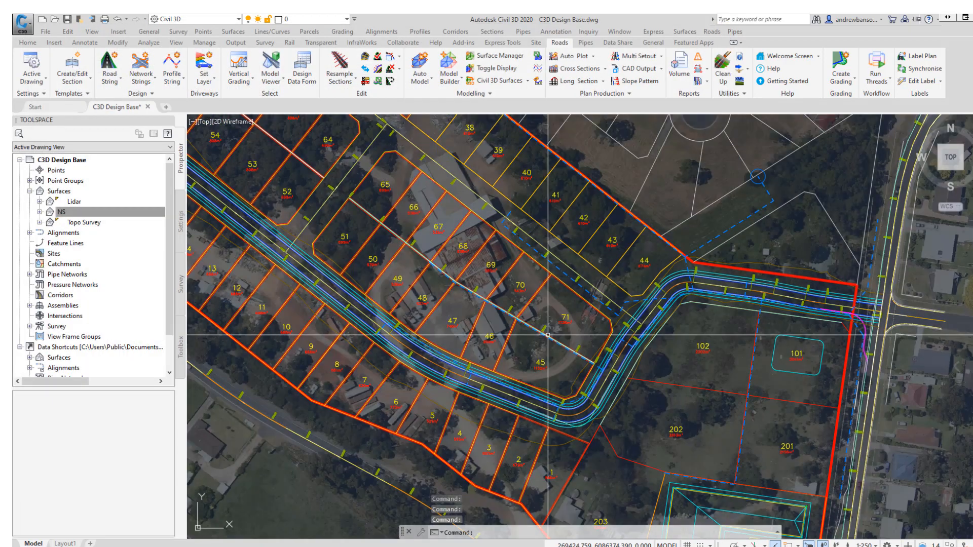
{"action": "left_click", "coordinate": [112, 82]}
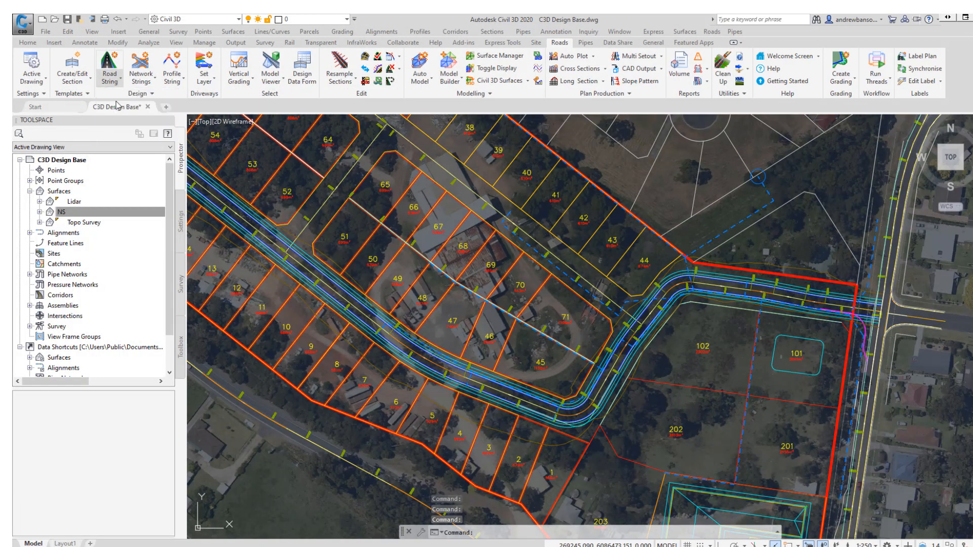
{"action": "left_click", "coordinate": [564, 263]}
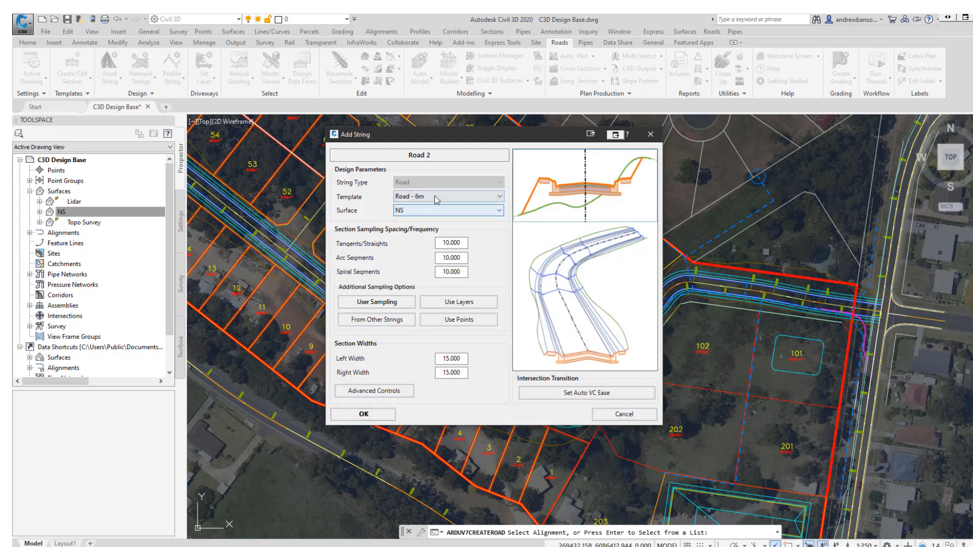
{"action": "left_click", "coordinate": [463, 196]}
{"action": "left_click", "coordinate": [429, 387]}
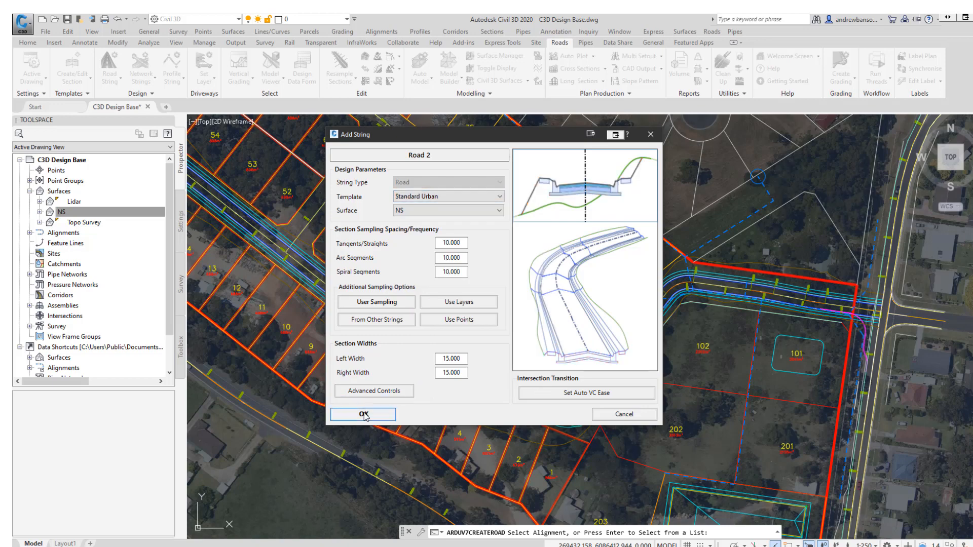
{"action": "key", "text": "Return"}
Examine the Road 2 centreline profile along its length, especially near its start.
{"action": "left_click", "coordinate": [628, 324]}
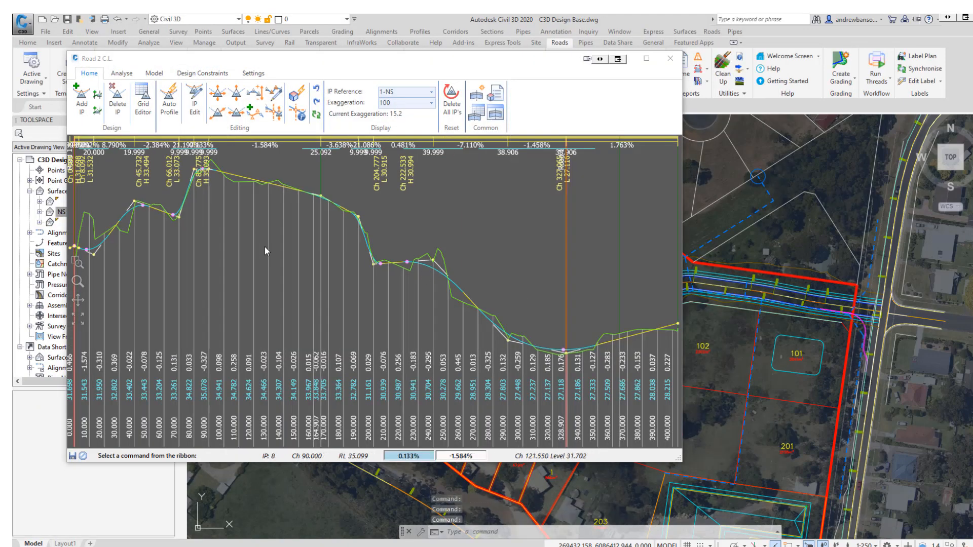
{"action": "scroll", "coordinate": [264, 247], "scroll_direction": "up", "scroll_amount": 5}
{"action": "scroll", "coordinate": [379, 313], "scroll_direction": "up", "scroll_amount": 5}
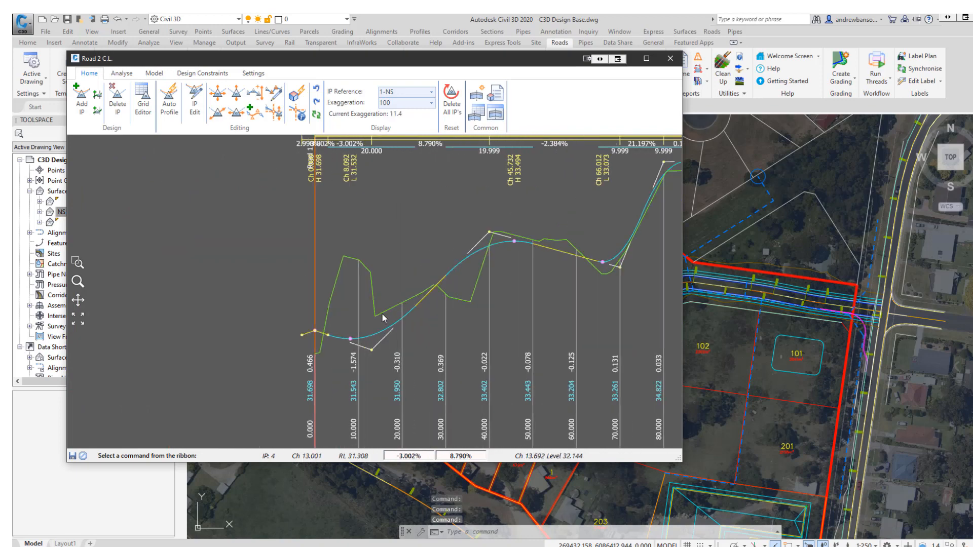
{"action": "middle_click_drag", "start_coordinate": [375, 312], "coordinate": [363, 310]}
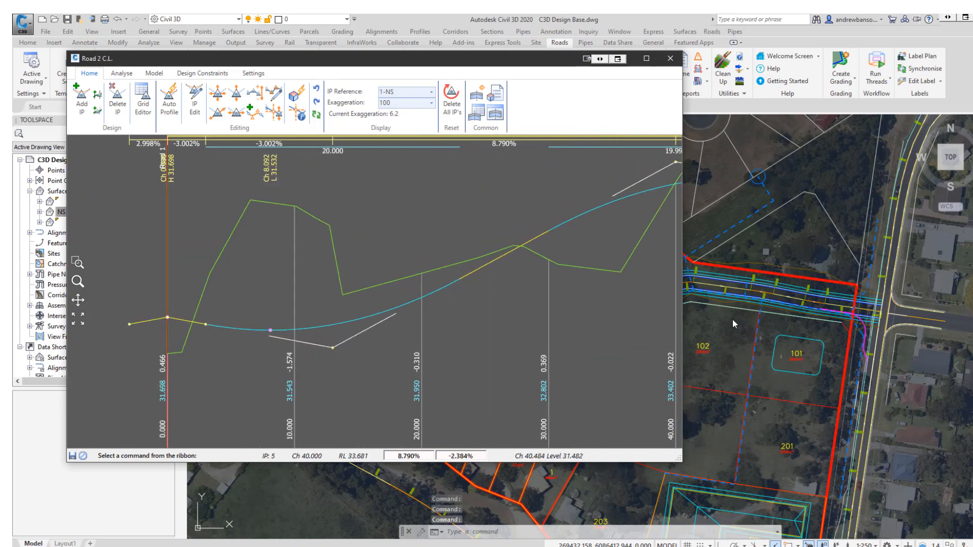
{"action": "middle_click_drag", "start_coordinate": [734, 322], "coordinate": [954, 355]}
{"action": "scroll", "coordinate": [781, 361], "scroll_direction": "down", "scroll_amount": 3}
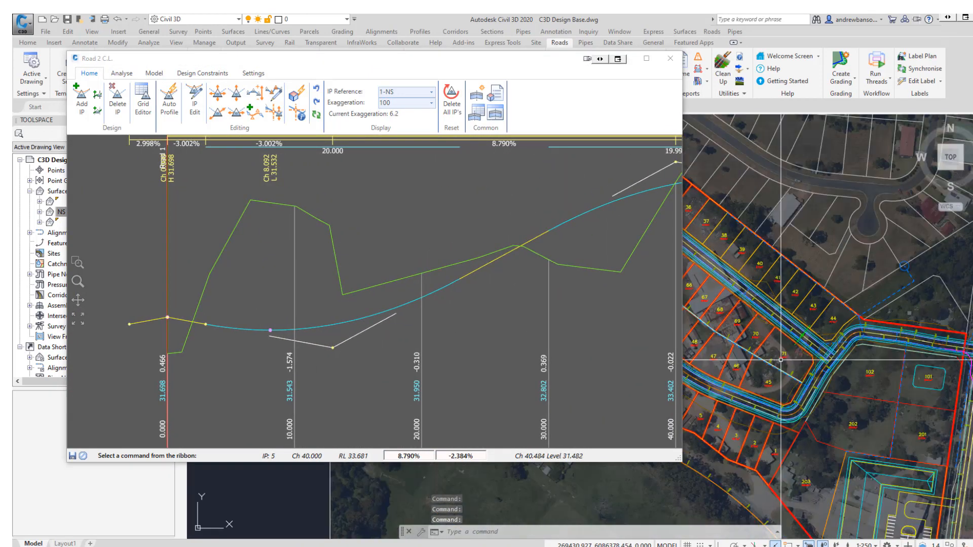
{"action": "middle_click_drag", "start_coordinate": [781, 360], "coordinate": [778, 388]}
{"action": "scroll", "coordinate": [837, 378], "scroll_direction": "up", "scroll_amount": 3}
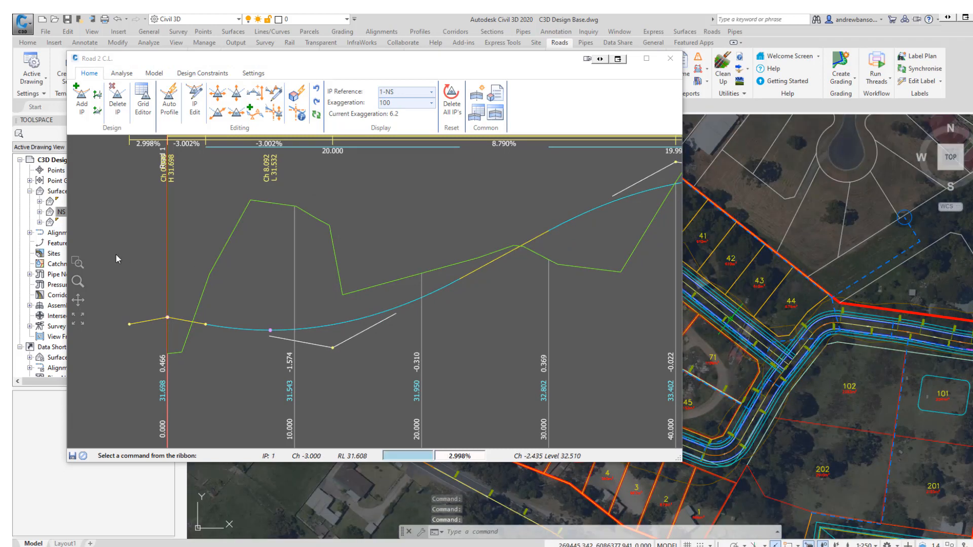
{"action": "scroll", "coordinate": [285, 283], "scroll_direction": "down", "scroll_amount": 1}
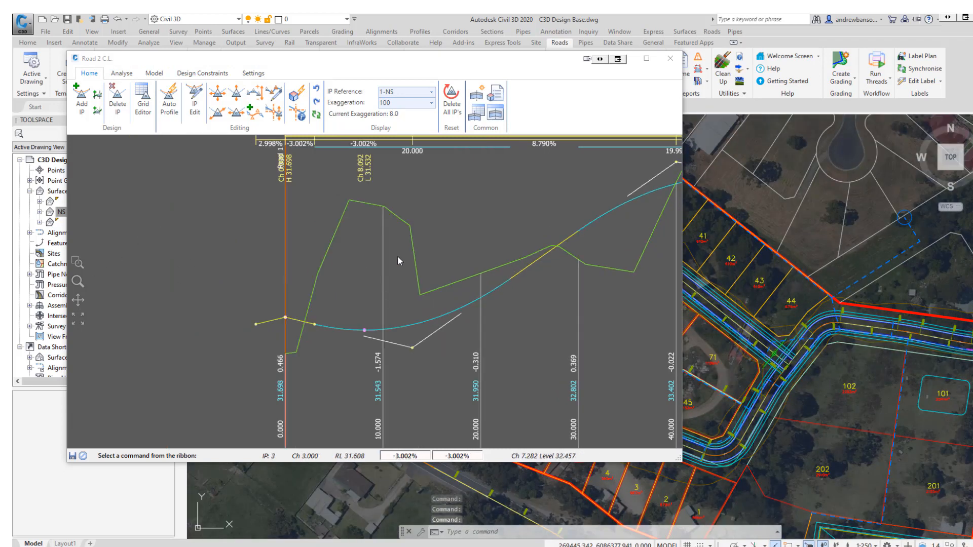
{"action": "middle_click_drag", "start_coordinate": [391, 260], "coordinate": [182, 276]}
{"action": "middle_click_drag", "start_coordinate": [515, 267], "coordinate": [348, 272]}
{"action": "scroll", "coordinate": [405, 264], "scroll_direction": "down", "scroll_amount": 2}
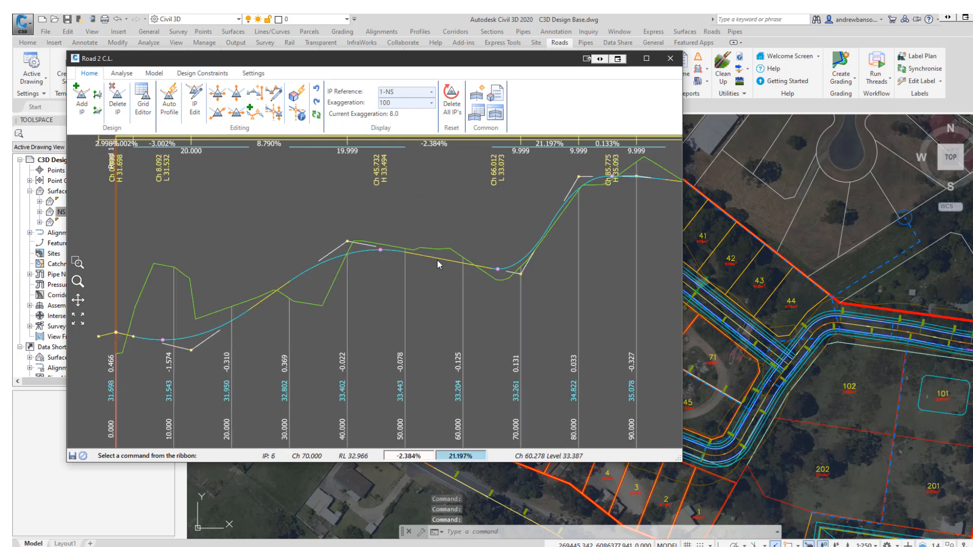
{"action": "middle_click_drag", "start_coordinate": [472, 261], "coordinate": [343, 265]}
{"action": "middle_click_drag", "start_coordinate": [557, 265], "coordinate": [365, 278]}
{"action": "middle_click_drag", "start_coordinate": [599, 276], "coordinate": [373, 281]}
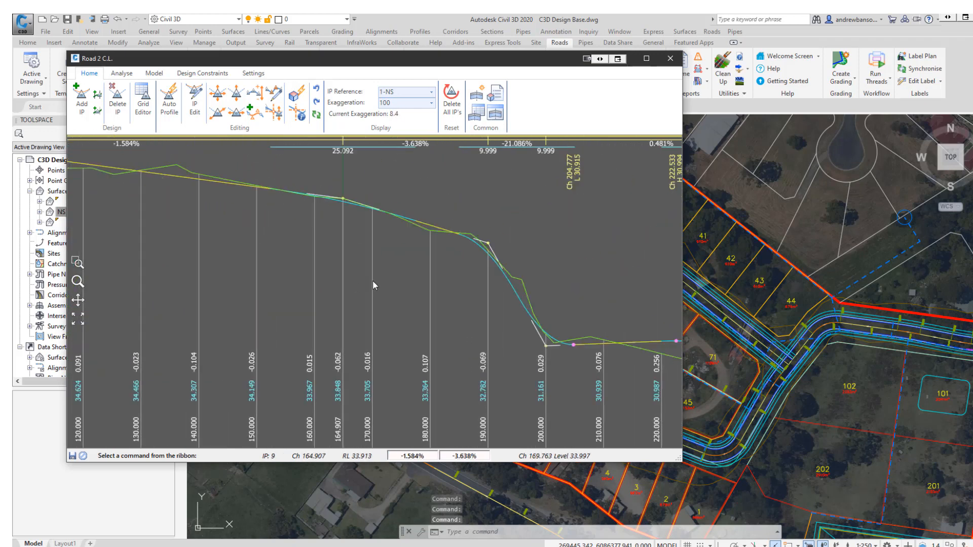
{"action": "middle_click_drag", "start_coordinate": [504, 274], "coordinate": [248, 266]}
{"action": "middle_click_drag", "start_coordinate": [433, 271], "coordinate": [273, 275]}
{"action": "scroll", "coordinate": [374, 276], "scroll_direction": "down", "scroll_amount": 4}
{"action": "middle_click_drag", "start_coordinate": [526, 273], "coordinate": [379, 287]}
{"action": "middle_click_drag", "start_coordinate": [223, 286], "coordinate": [483, 278]}
{"action": "middle_click_drag", "start_coordinate": [183, 271], "coordinate": [417, 271]}
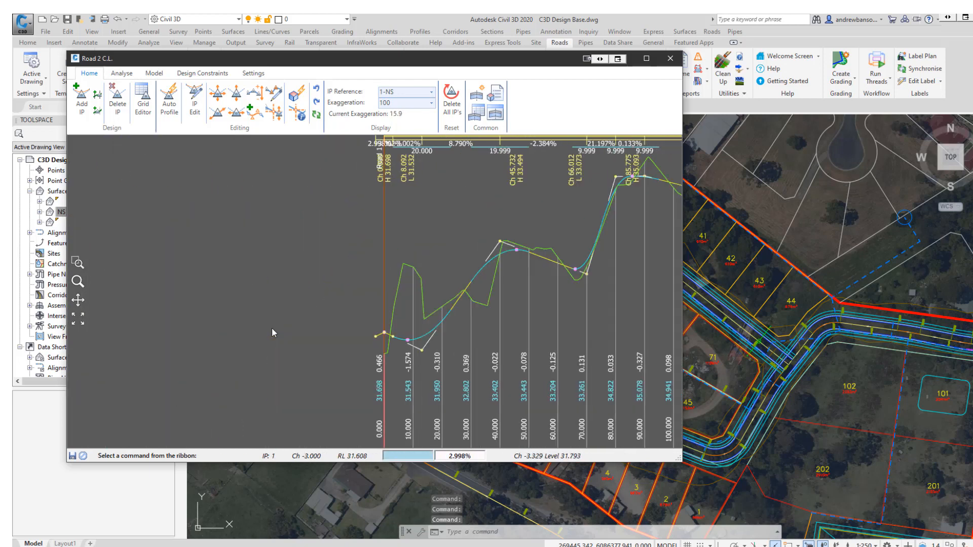
{"action": "scroll", "coordinate": [427, 348], "scroll_direction": "up", "scroll_amount": 3}
Open Road 1's profile beside Road 2's, move Road 1's IP 3 to about level 37.29, and close both editors.
{"action": "left_click_drag", "start_coordinate": [314, 58], "coordinate": [272, 99]}
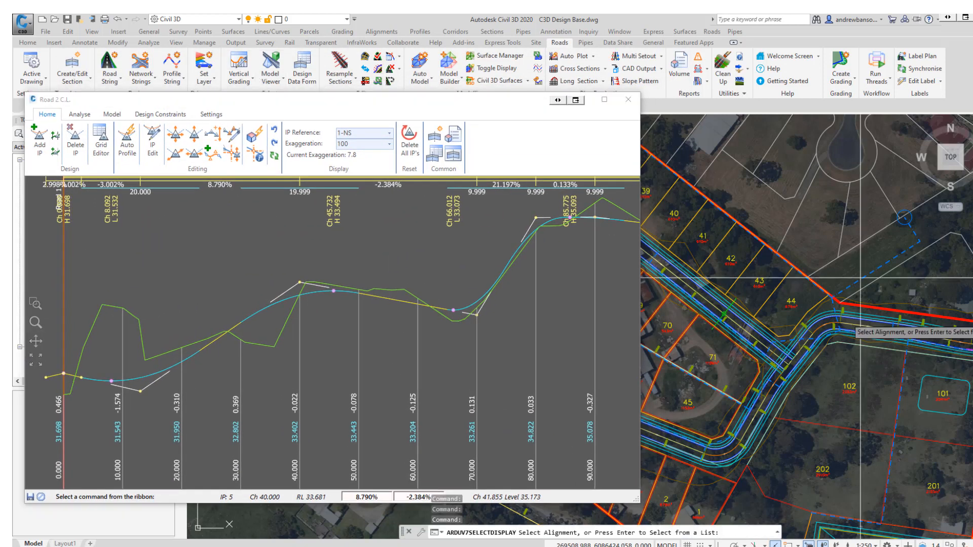
{"action": "left_click", "coordinate": [855, 325]}
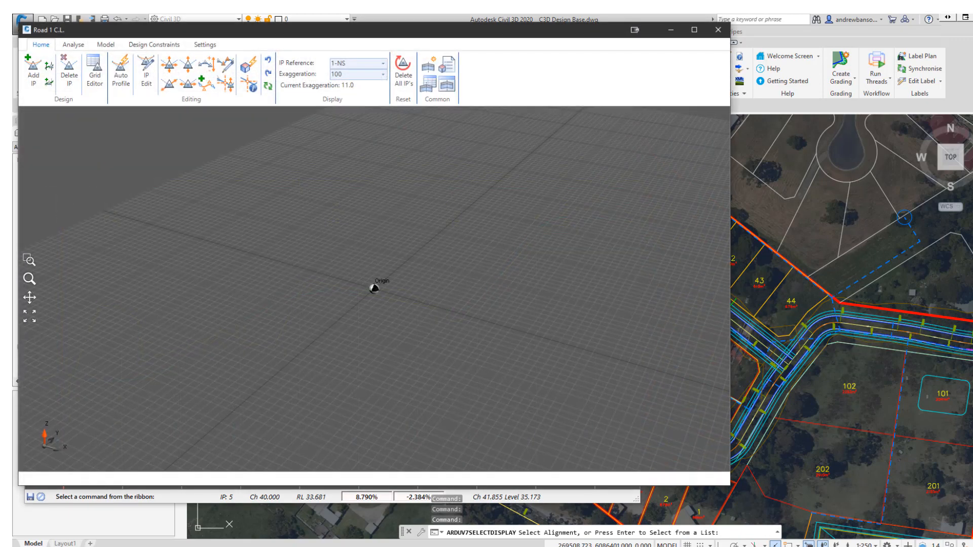
{"action": "left_click_drag", "start_coordinate": [277, 36], "coordinate": [688, 100]}
{"action": "left_click", "coordinate": [595, 133]}
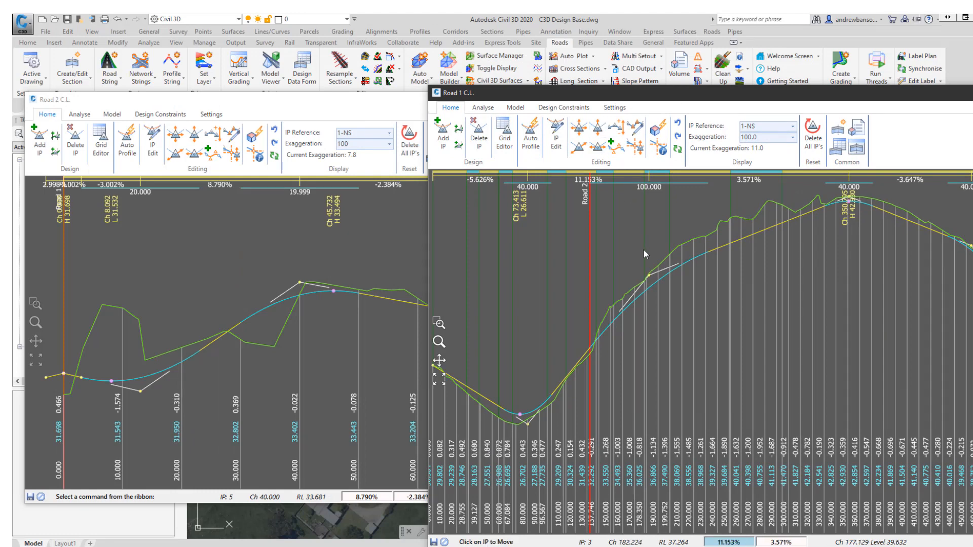
{"action": "left_click_drag", "start_coordinate": [648, 274], "coordinate": [643, 297]}
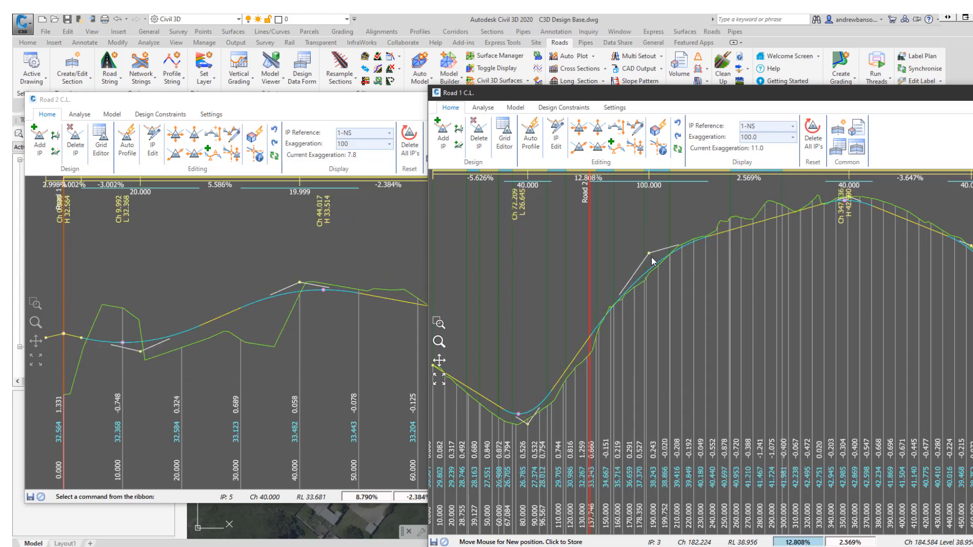
{"action": "left_click", "coordinate": [652, 256]}
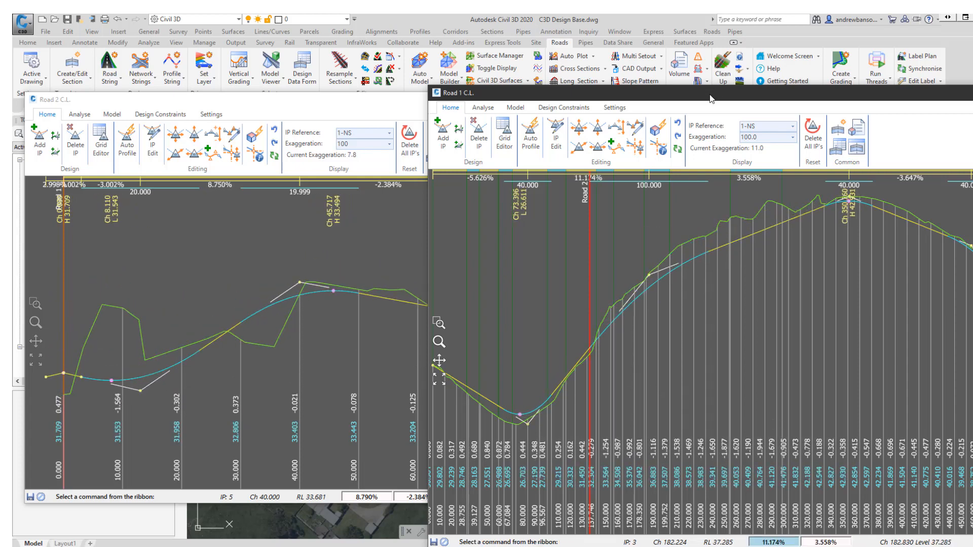
{"action": "left_click_drag", "start_coordinate": [713, 98], "coordinate": [489, 99]}
{"action": "left_click", "coordinate": [907, 92]}
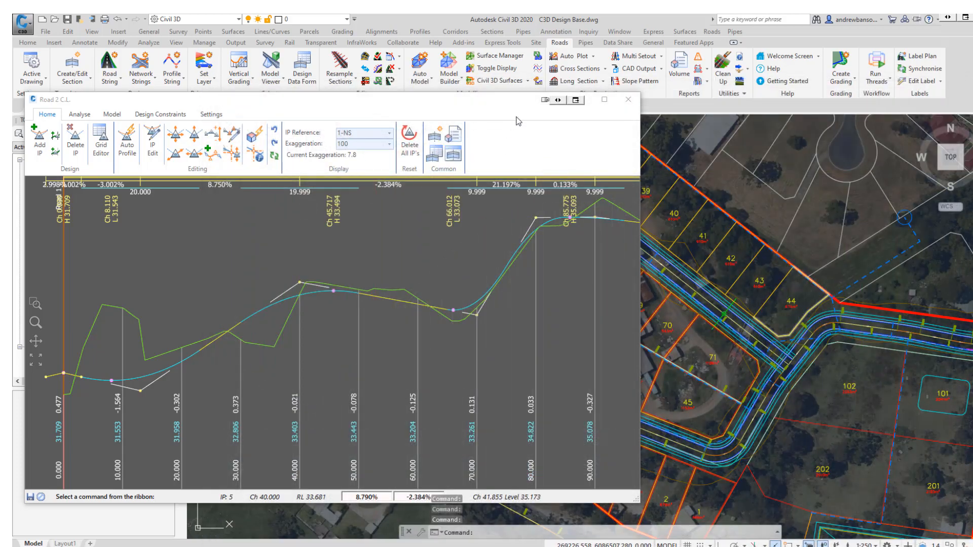
{"action": "left_click", "coordinate": [629, 100]}
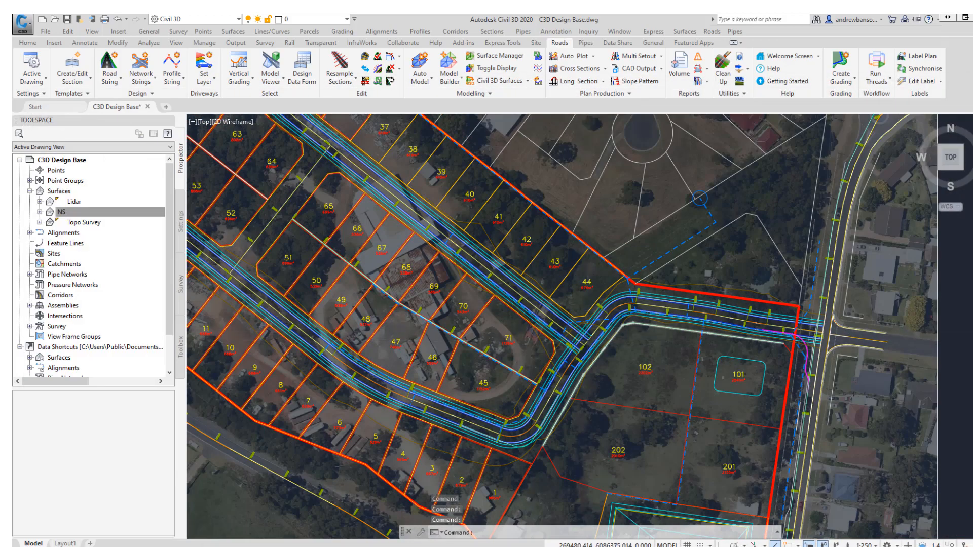
Start a Kerb Return at the corner where Road 2 meets Road 1, opening its kerb definition.
{"action": "scroll", "coordinate": [608, 324], "scroll_direction": "up", "scroll_amount": 8}
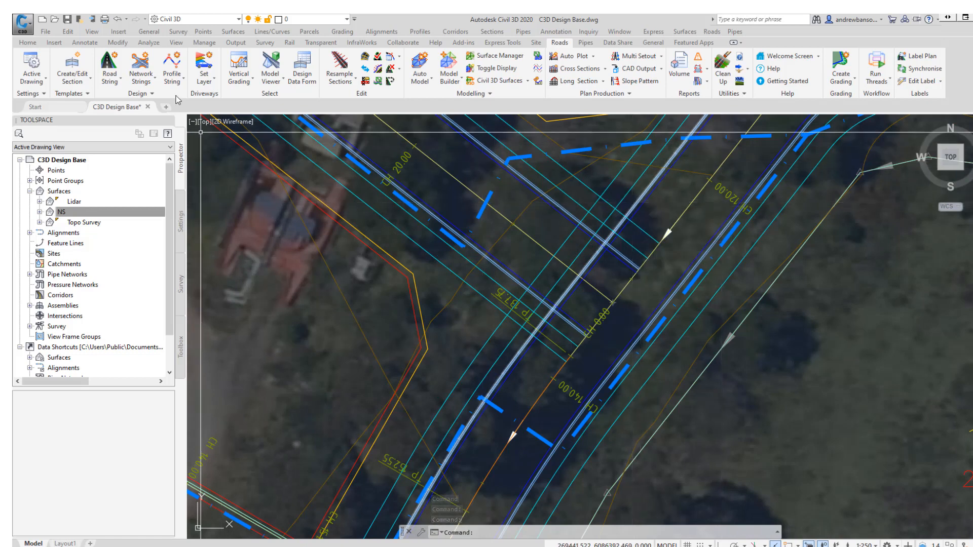
{"action": "left_click", "coordinate": [141, 81]}
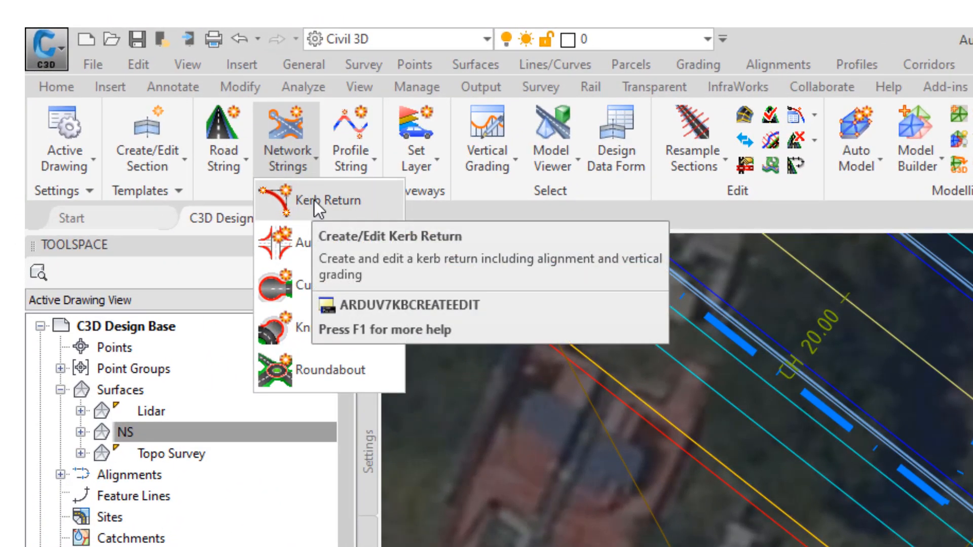
{"action": "left_click", "coordinate": [315, 200]}
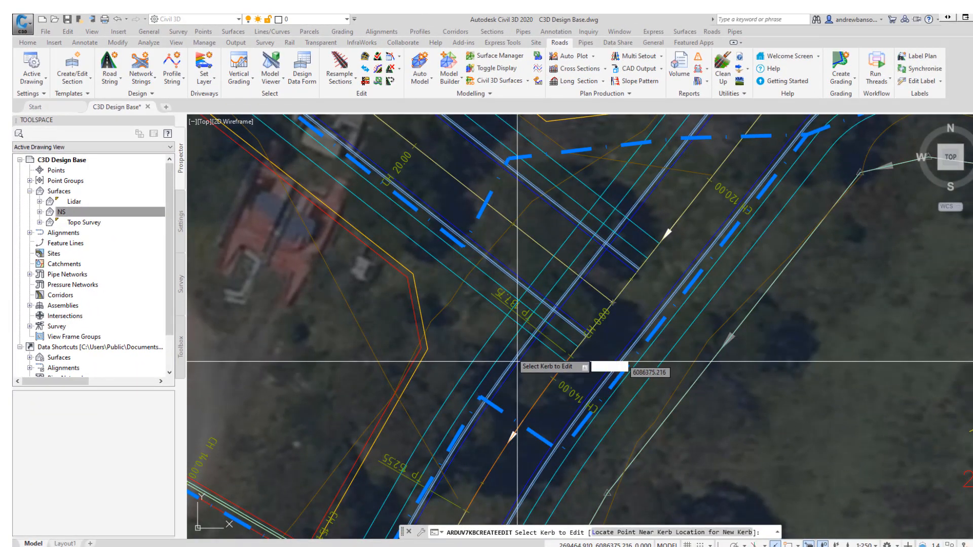
{"action": "left_click", "coordinate": [509, 354]}
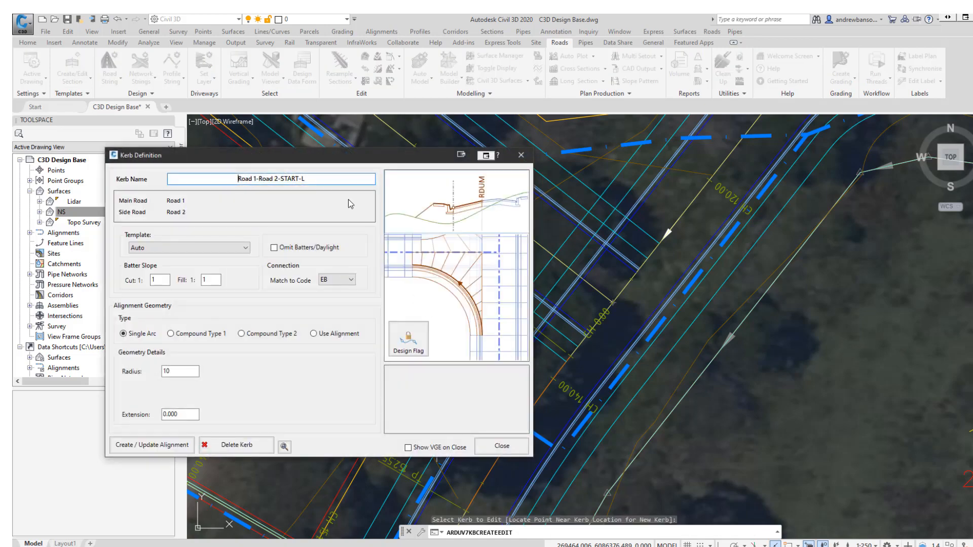
{"action": "left_click_drag", "start_coordinate": [328, 159], "coordinate": [278, 47]}
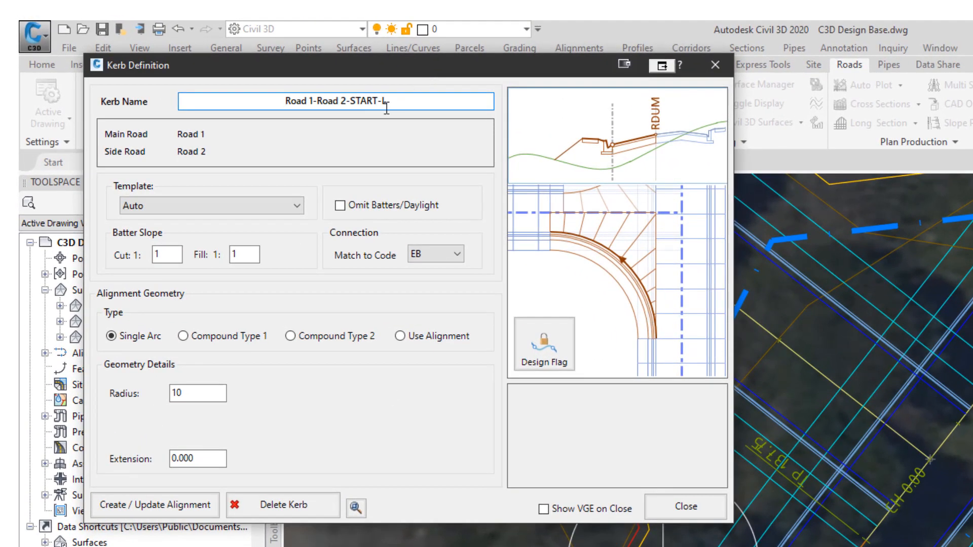
{"action": "key", "text": "ctrl"}
{"action": "key", "text": "ctrl"}
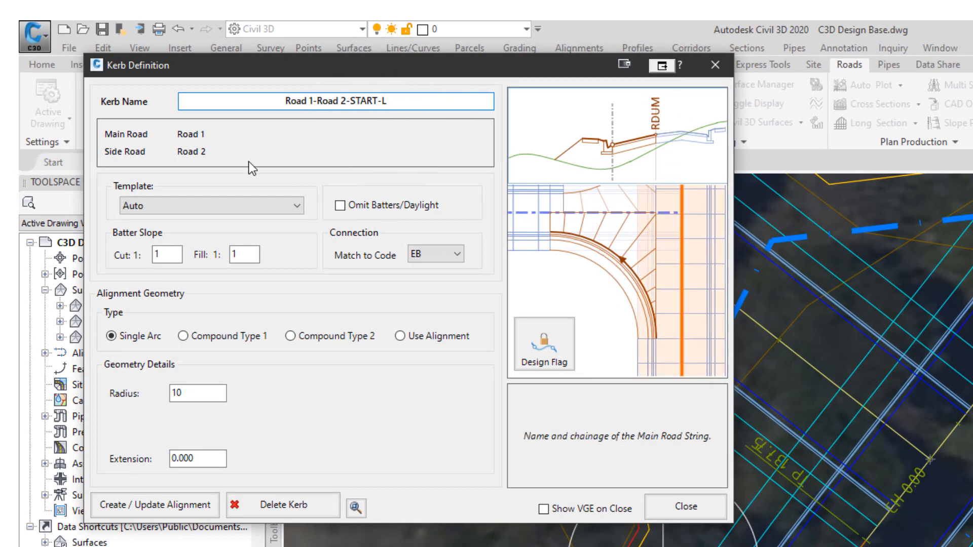
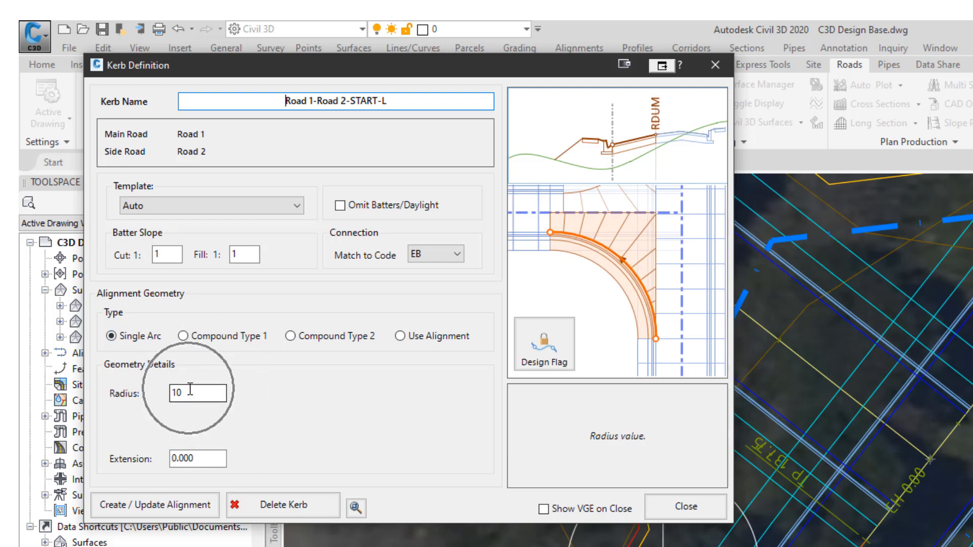
Create the single-arc kerb return alignment with a 10 radius, set to open the vertical grading editor on close.
{"action": "left_click", "coordinate": [175, 508]}
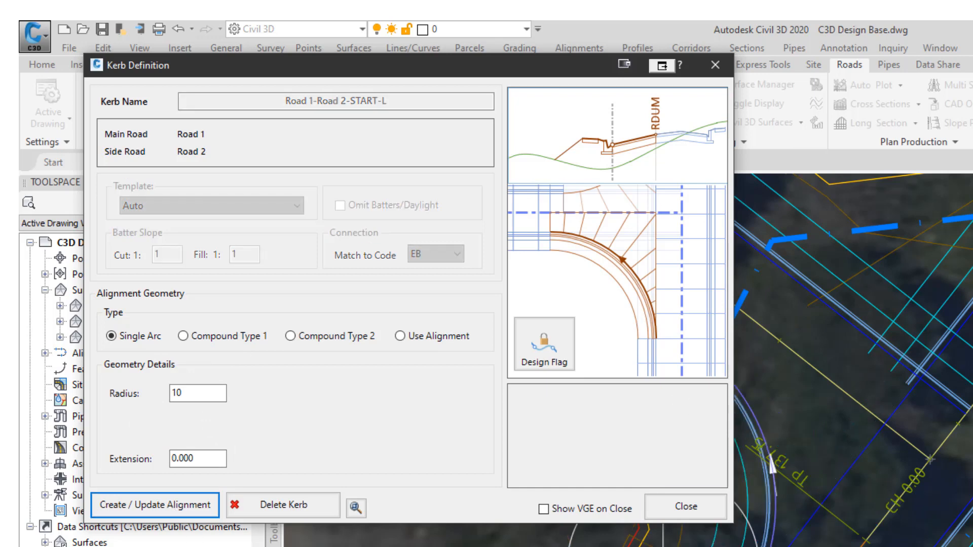
{"action": "left_click", "coordinate": [589, 509]}
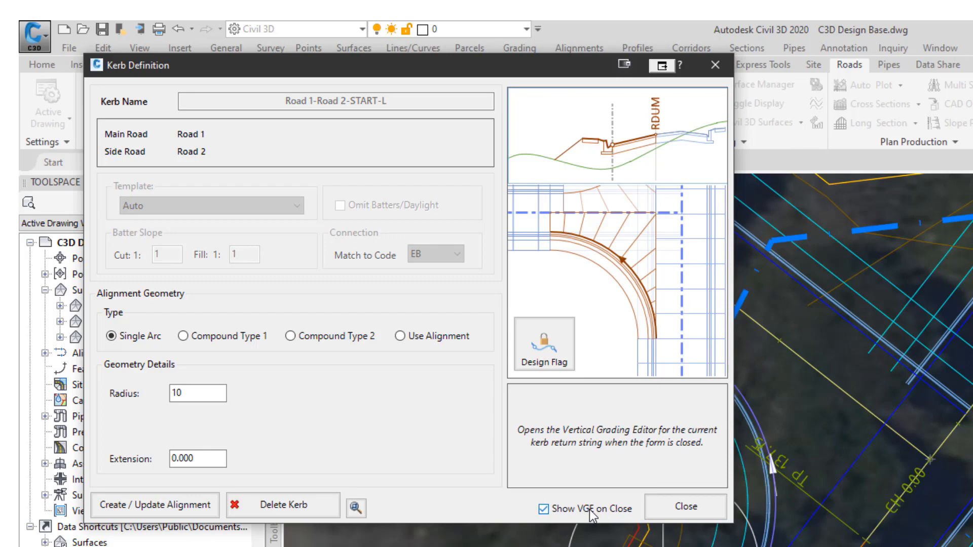
{"action": "left_click", "coordinate": [684, 508]}
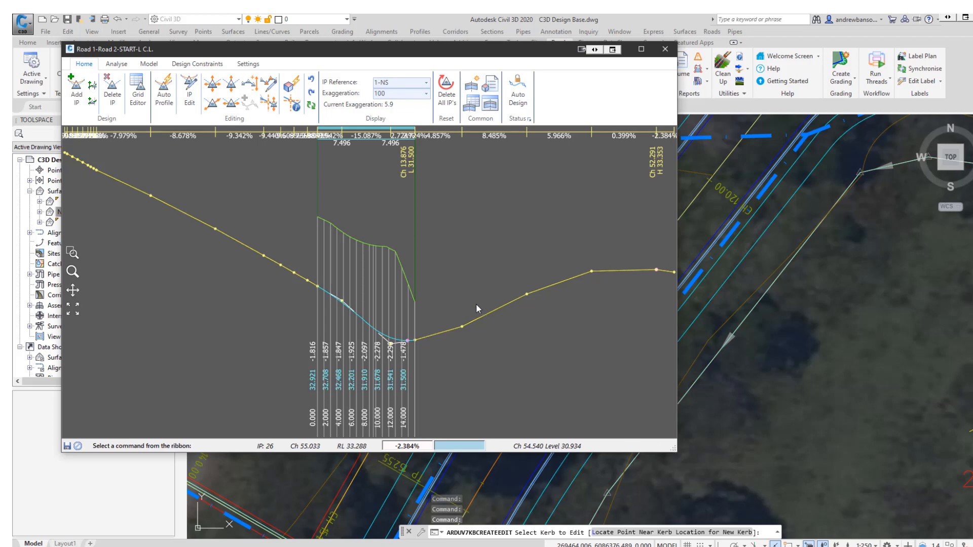
Open Road 1's centreline profile editor alongside the kerb return's vertical grading editor.
{"action": "mouse_move", "coordinate": [676, 455]}
{"action": "left_mouse_down"}
{"action": "mouse_move", "coordinate": [461, 358]}
{"action": "mouse_move", "coordinate": [456, 320]}
{"action": "mouse_move", "coordinate": [447, 409]}
{"action": "left_mouse_up"}
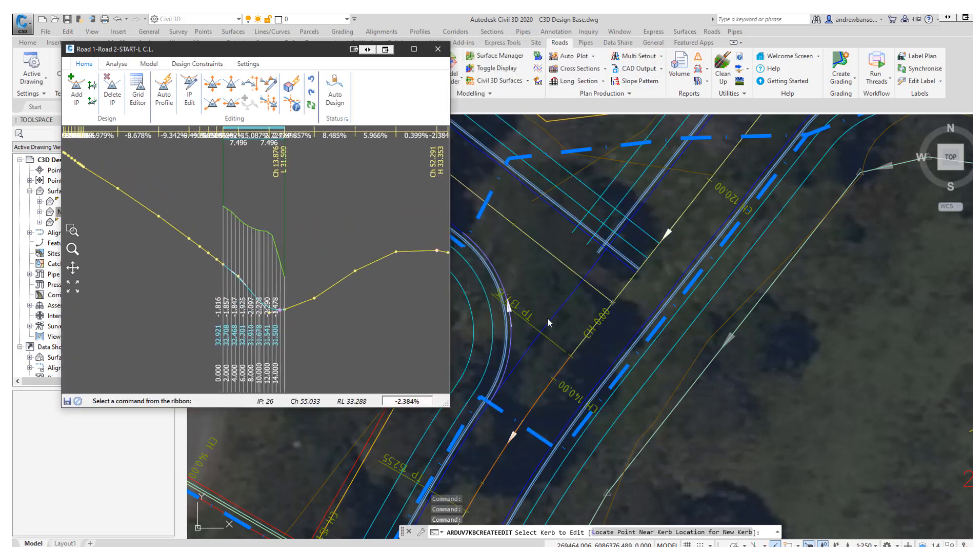
{"action": "left_click", "coordinate": [546, 327]}
{"action": "middle_click_drag", "start_coordinate": [545, 330], "coordinate": [641, 334]}
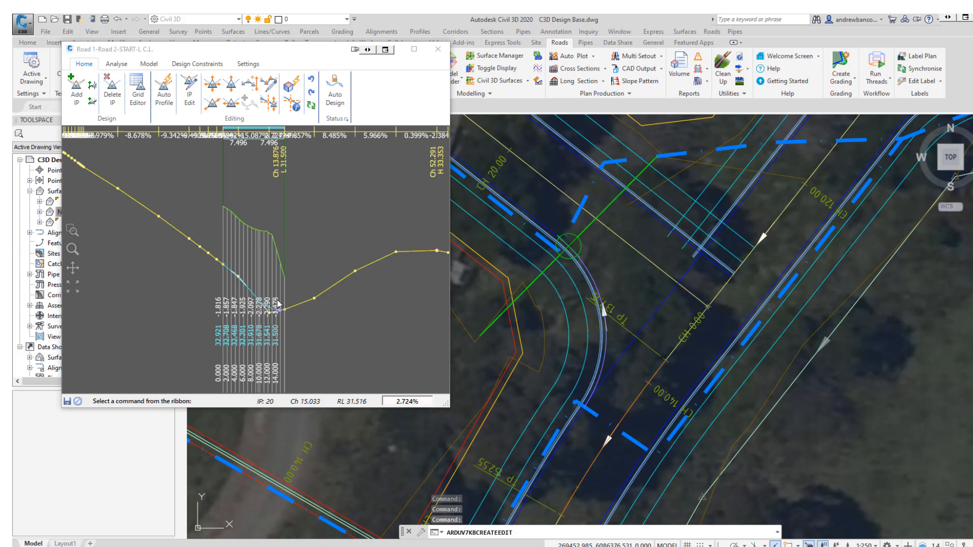
{"action": "left_click_drag", "start_coordinate": [319, 49], "coordinate": [302, 115]}
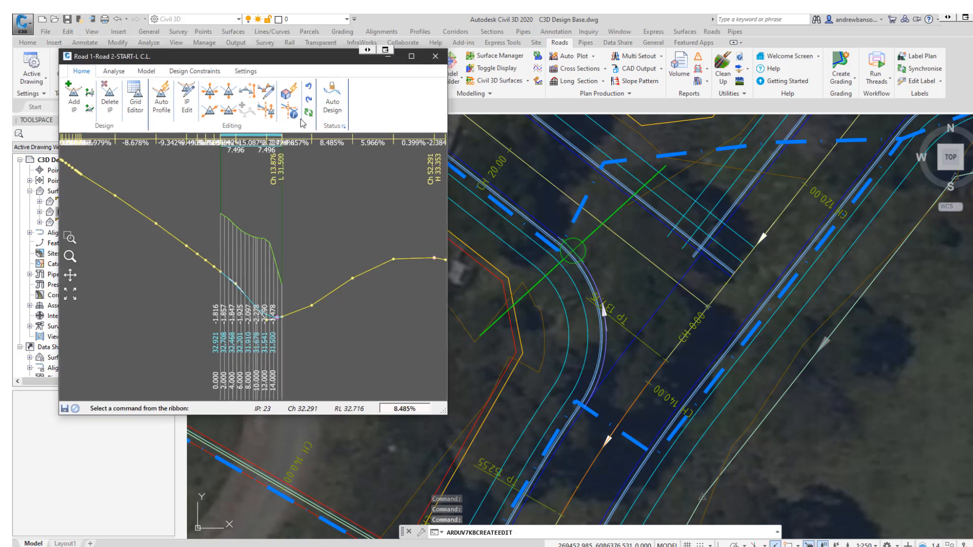
{"action": "left_click", "coordinate": [243, 58]}
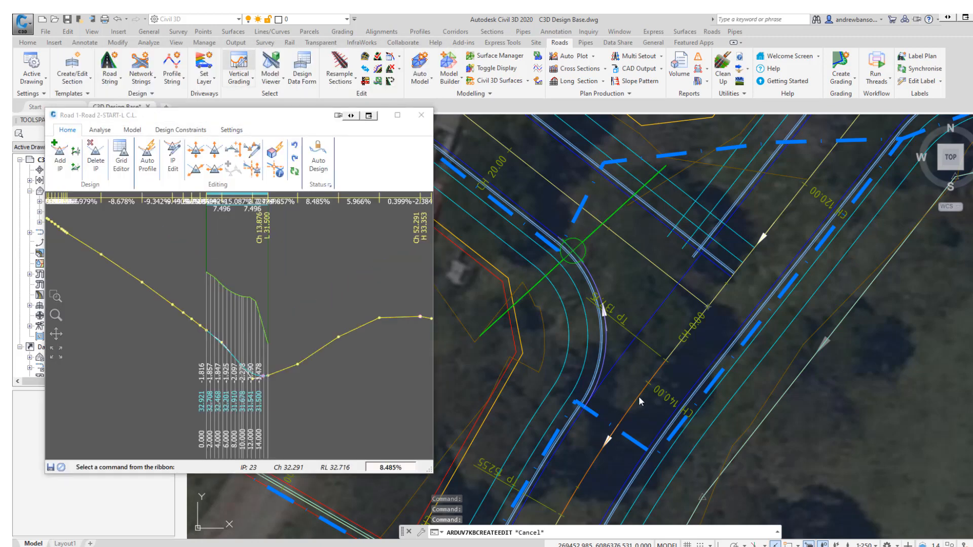
{"action": "left_click", "coordinate": [462, 349]}
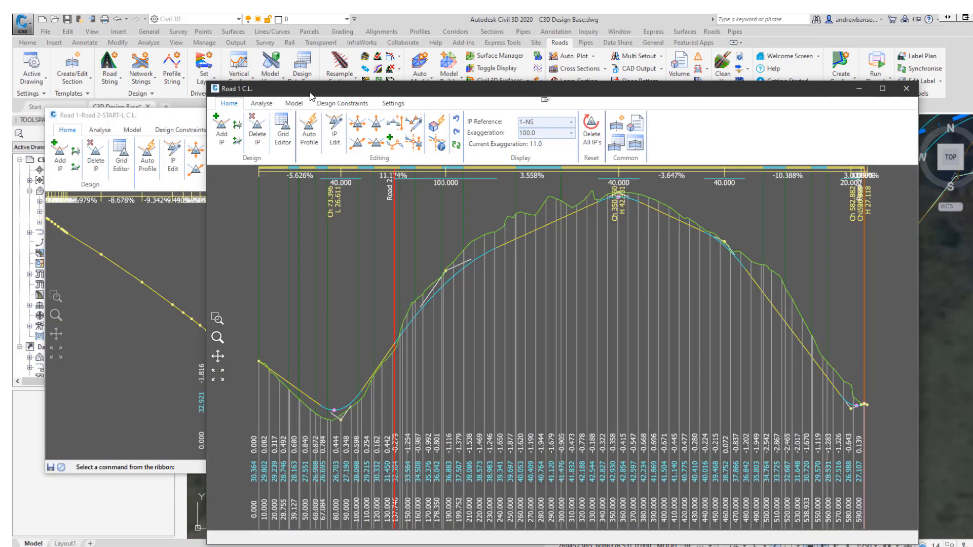
{"action": "mouse_move", "coordinate": [310, 93]}
{"action": "left_mouse_down"}
{"action": "mouse_move", "coordinate": [473, 188]}
{"action": "mouse_move", "coordinate": [657, 189]}
{"action": "mouse_move", "coordinate": [627, 189]}
{"action": "left_mouse_up"}
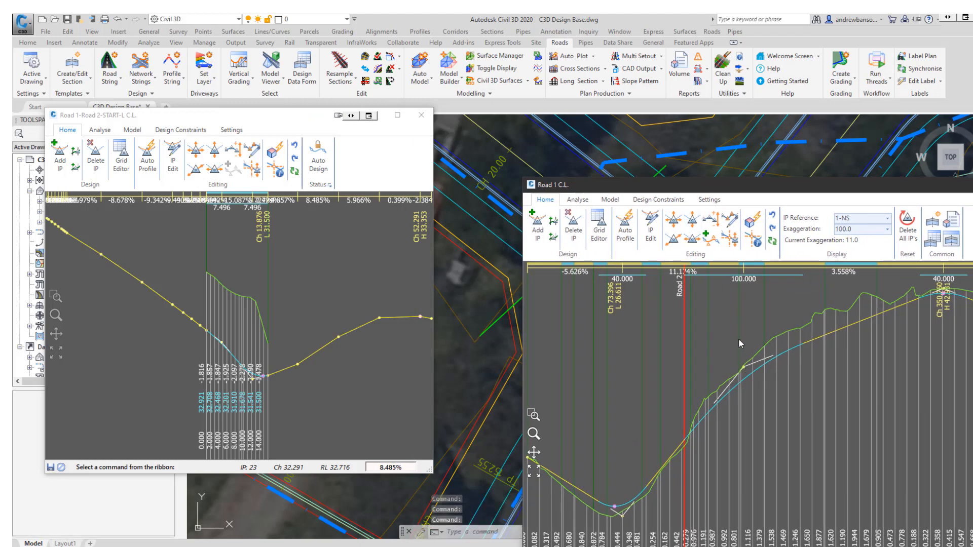
Nudge an IP on Road 1's profile near the Road 2 junction, then close Road 1's profile editor.
{"action": "mouse_move", "coordinate": [739, 340]}
{"action": "left_mouse_down"}
{"action": "mouse_move", "coordinate": [734, 309]}
{"action": "mouse_move", "coordinate": [735, 382]}
{"action": "mouse_move", "coordinate": [730, 301]}
{"action": "mouse_move", "coordinate": [735, 385]}
{"action": "mouse_move", "coordinate": [733, 321]}
{"action": "mouse_move", "coordinate": [731, 345]}
{"action": "left_mouse_up"}
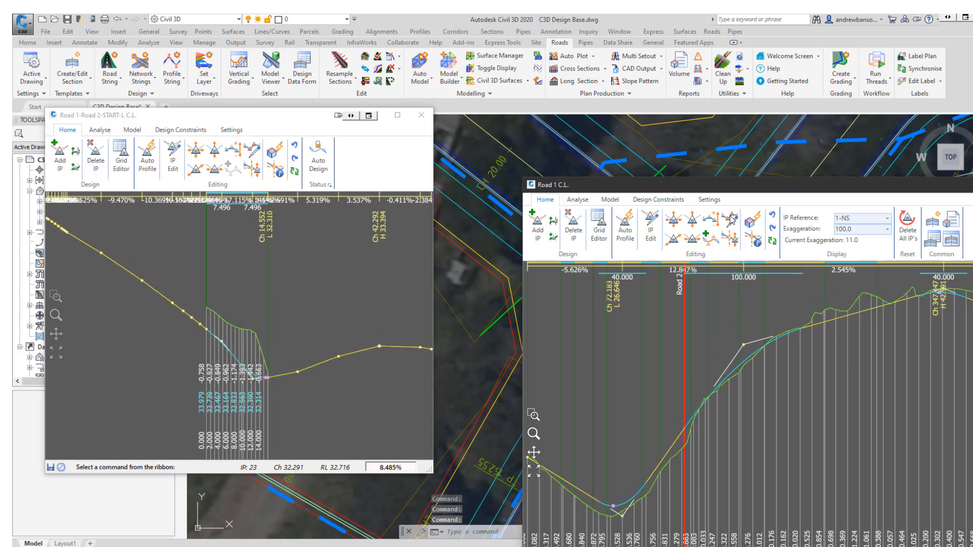
{"action": "left_click_drag", "start_coordinate": [809, 180], "coordinate": [440, 193]}
{"action": "left_click_drag", "start_coordinate": [617, 195], "coordinate": [369, 198]}
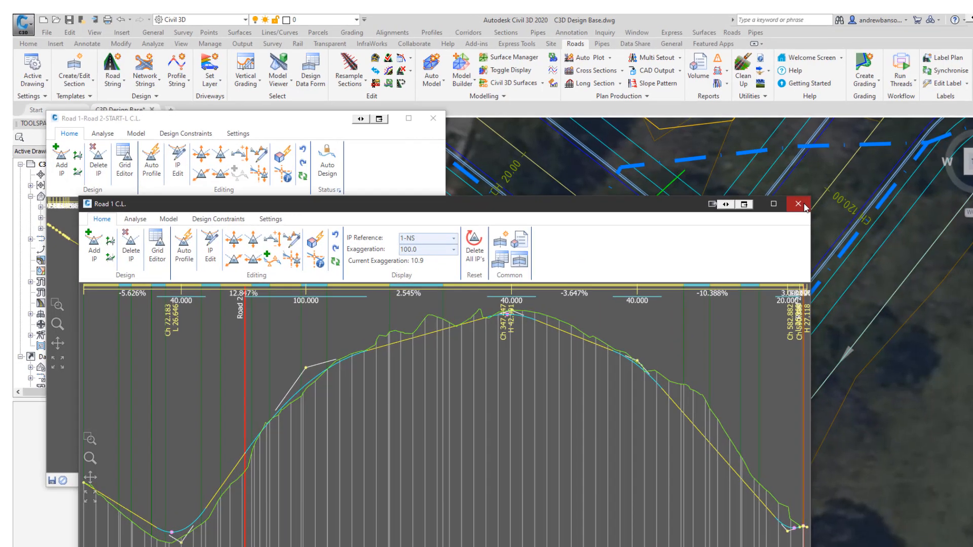
{"action": "left_click", "coordinate": [776, 198]}
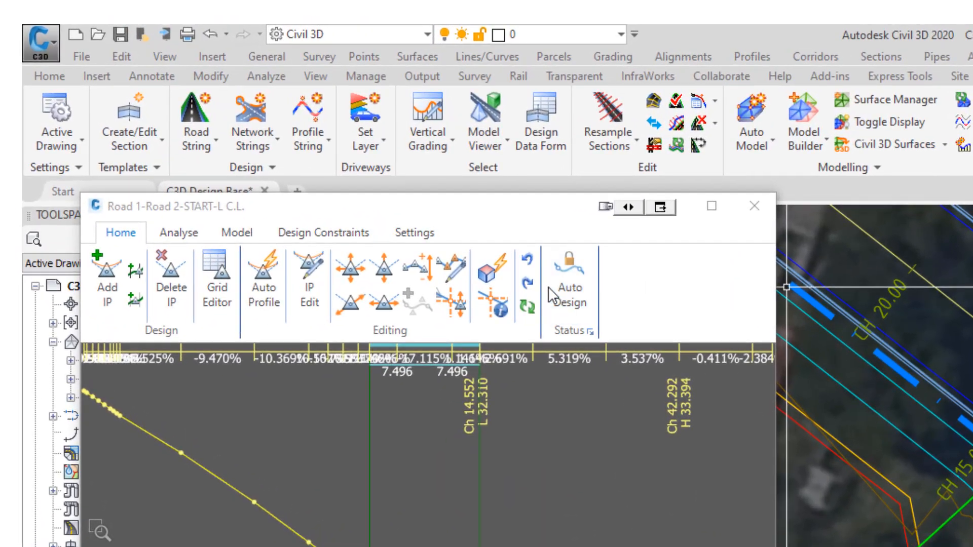
Set the kerb return profile's design flag to Keep Internal Design.
{"action": "left_click", "coordinate": [576, 305]}
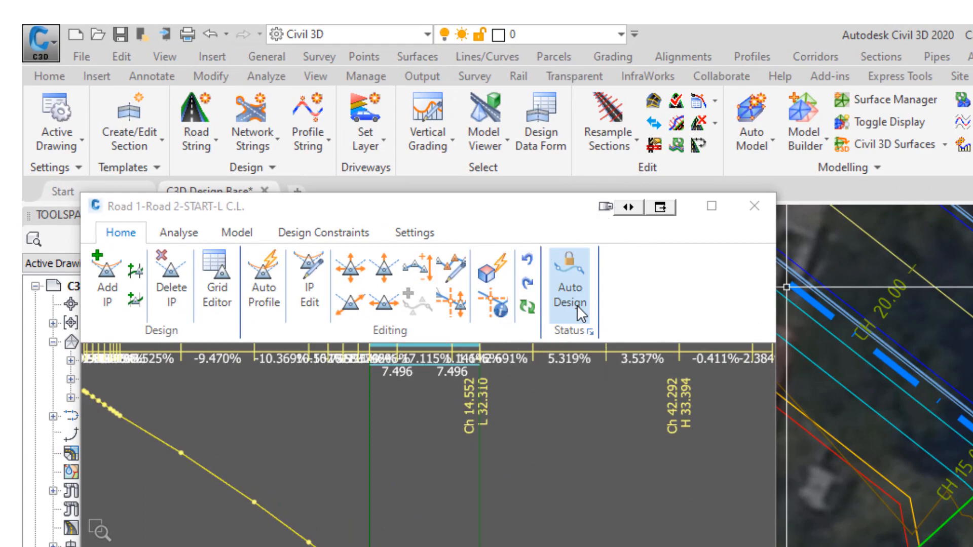
{"action": "left_click", "coordinate": [577, 306]}
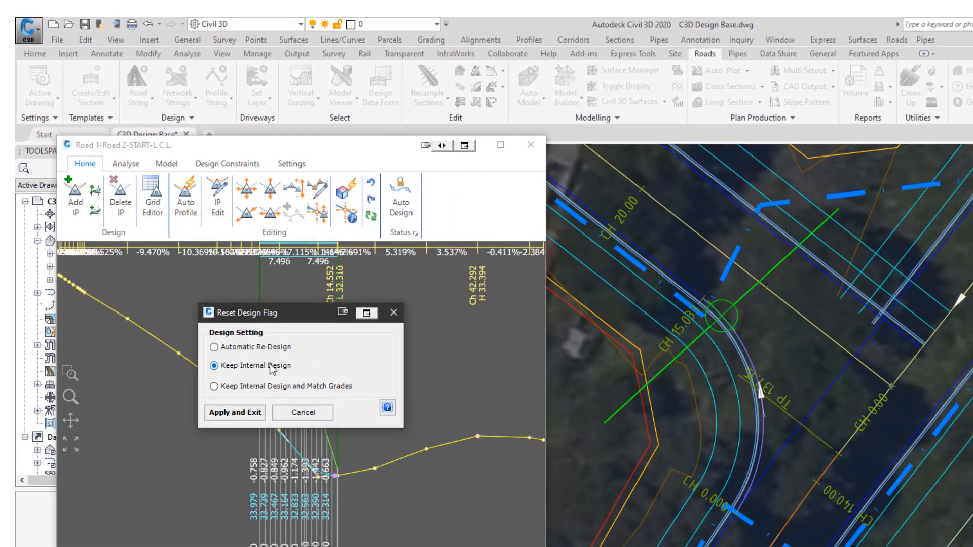
{"action": "left_click", "coordinate": [228, 376]}
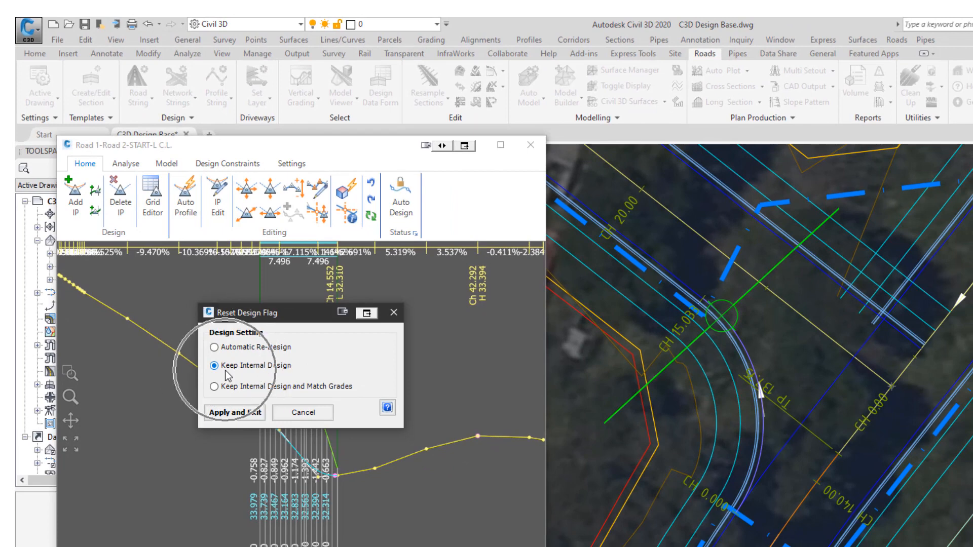
{"action": "left_click", "coordinate": [229, 413]}
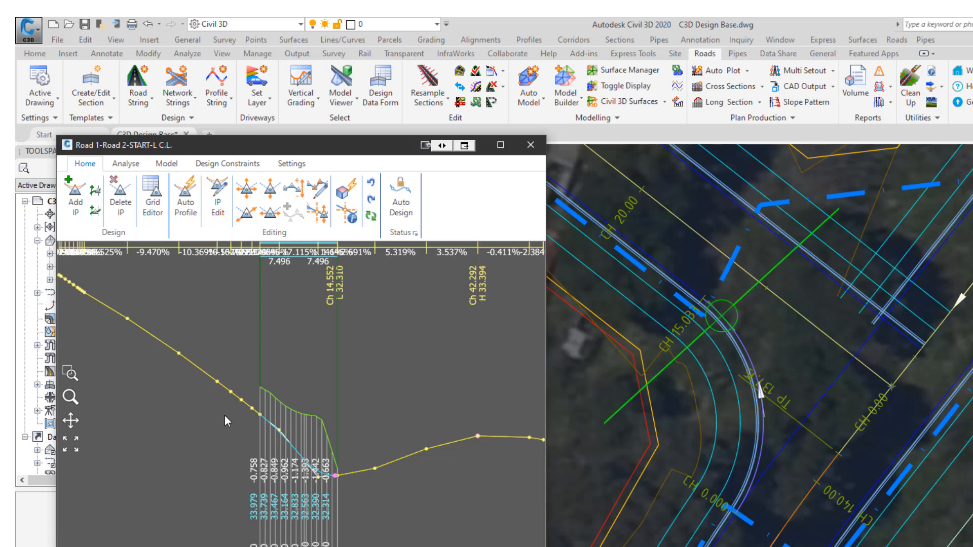
Delete IP 18 from the kerb return's vertical profile.
{"action": "left_click", "coordinate": [282, 437]}
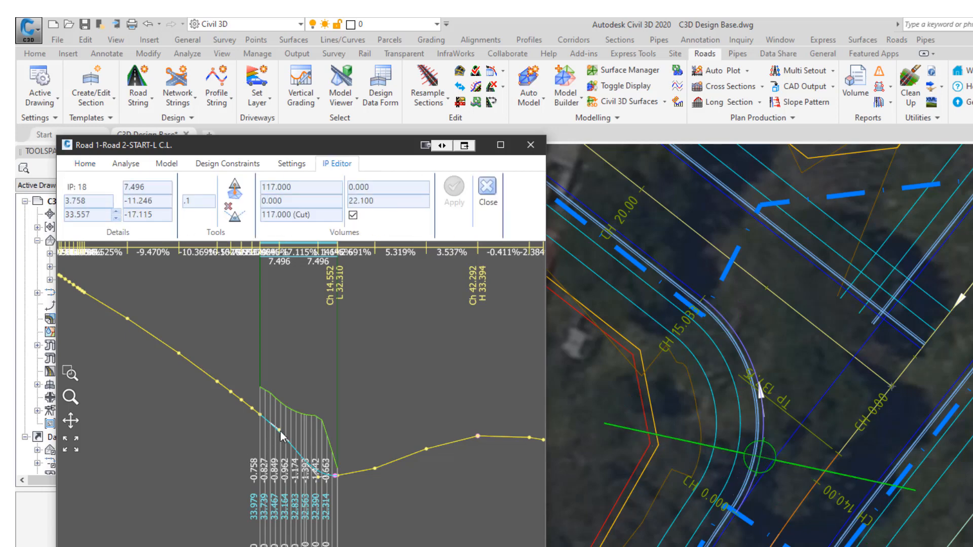
{"action": "left_click", "coordinate": [228, 206]}
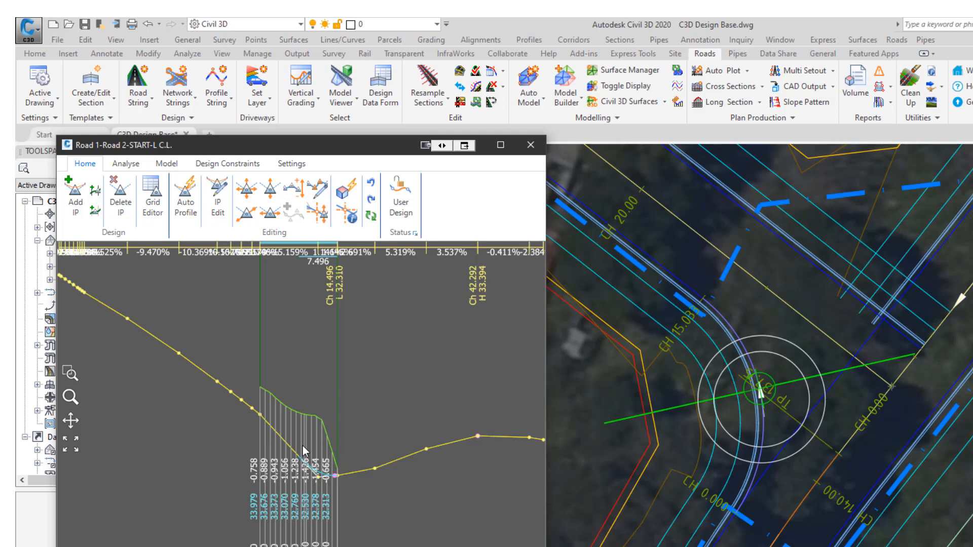
{"action": "scroll", "coordinate": [768, 391], "scroll_direction": "up", "scroll_amount": 4}
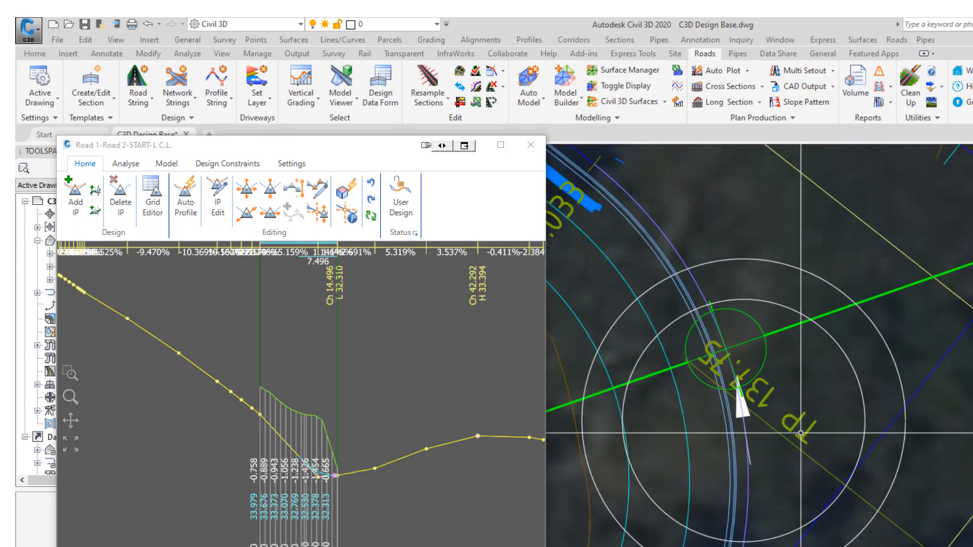
{"action": "mouse_move", "coordinate": [801, 434]}
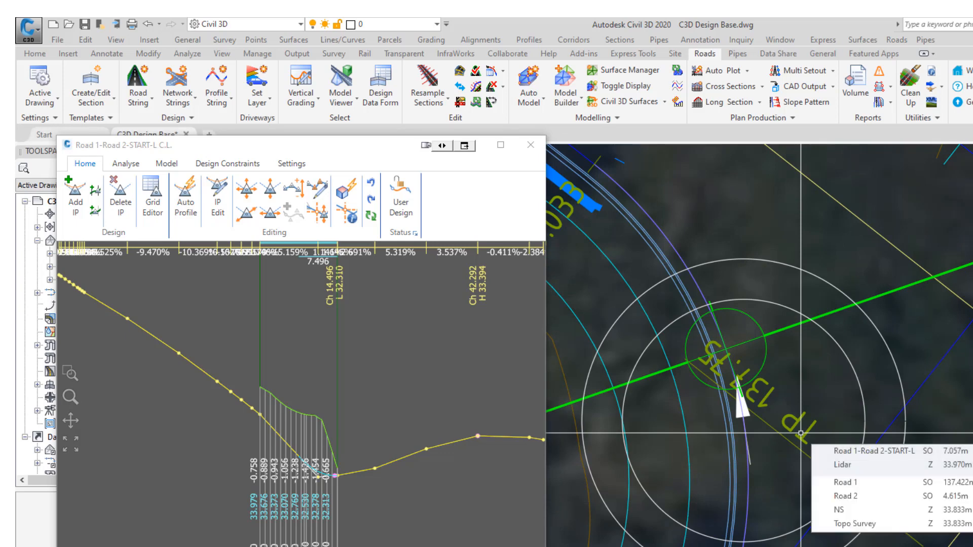
Reset the kerb return's design flag to Automatic Re-Design and close the vertical grading editor.
{"action": "left_click", "coordinate": [400, 197]}
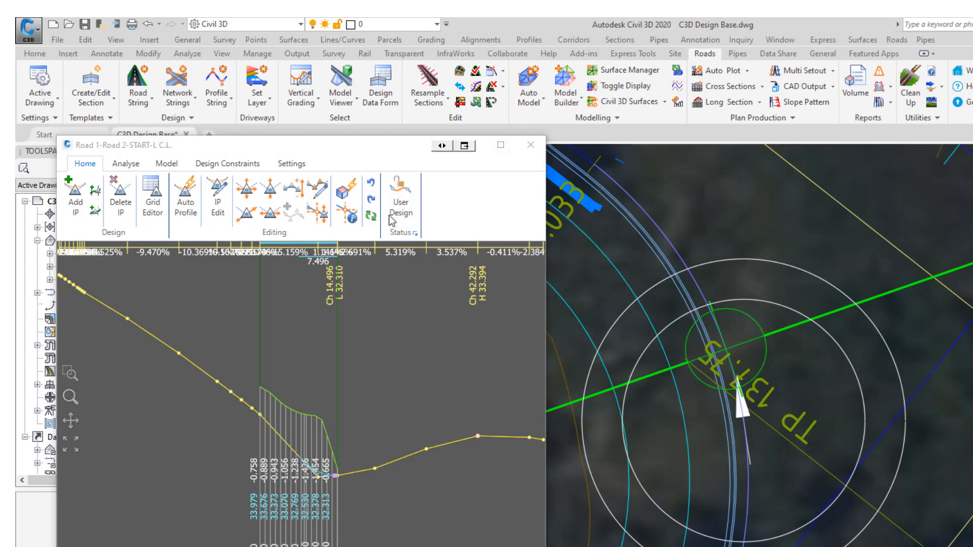
{"action": "left_click", "coordinate": [227, 349]}
{"action": "left_click", "coordinate": [233, 413]}
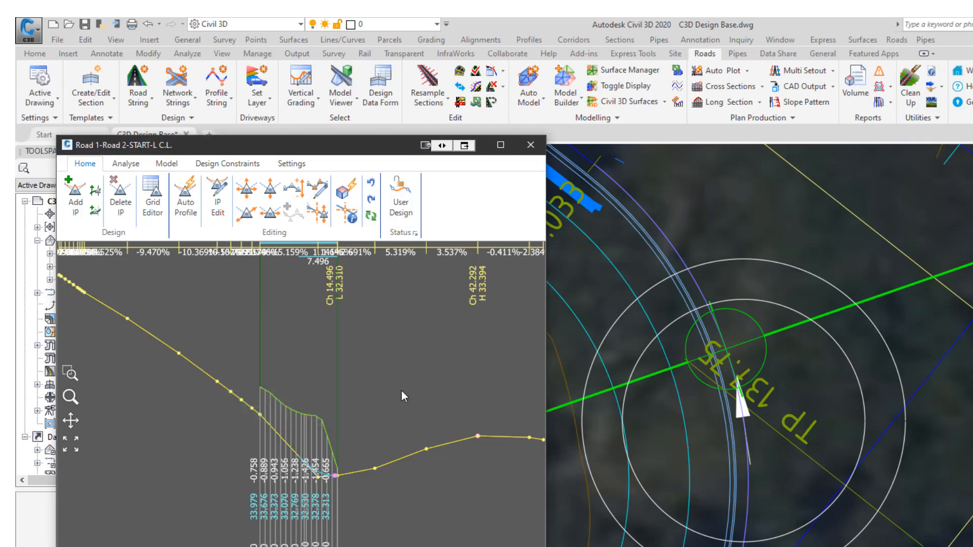
{"action": "left_click", "coordinate": [530, 146]}
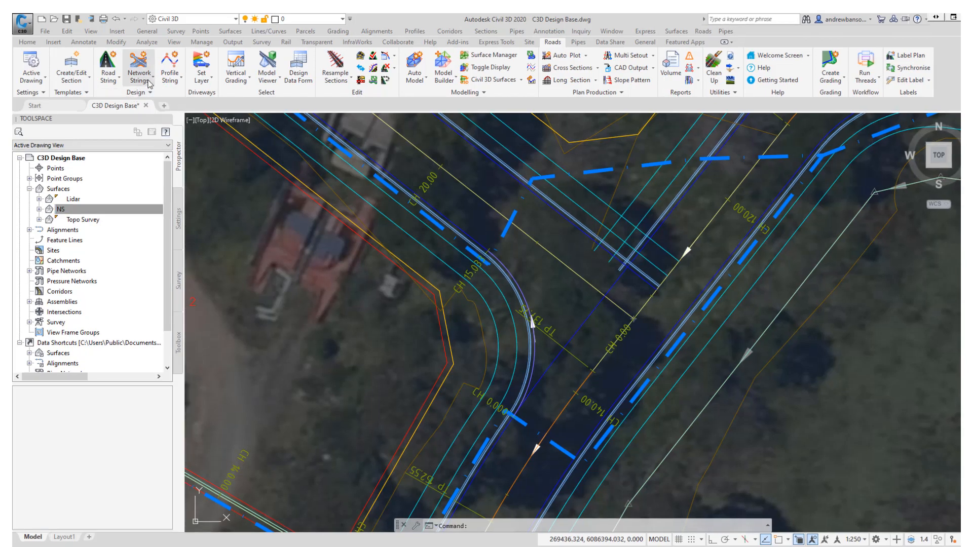
Add a kerb return with a 15 radius at the opposite corner of the Road 1 and Road 2 intersection.
{"action": "left_click", "coordinate": [151, 85]}
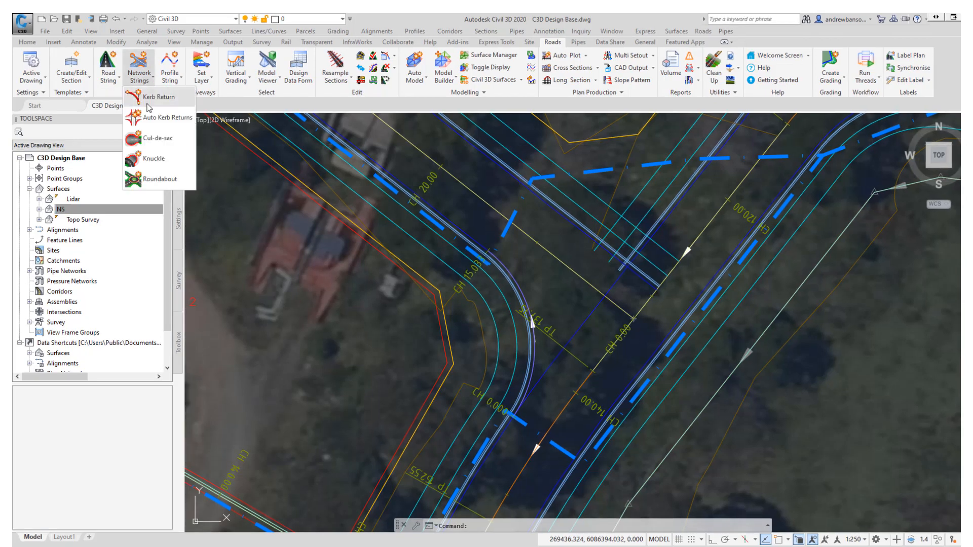
{"action": "left_click", "coordinate": [152, 98]}
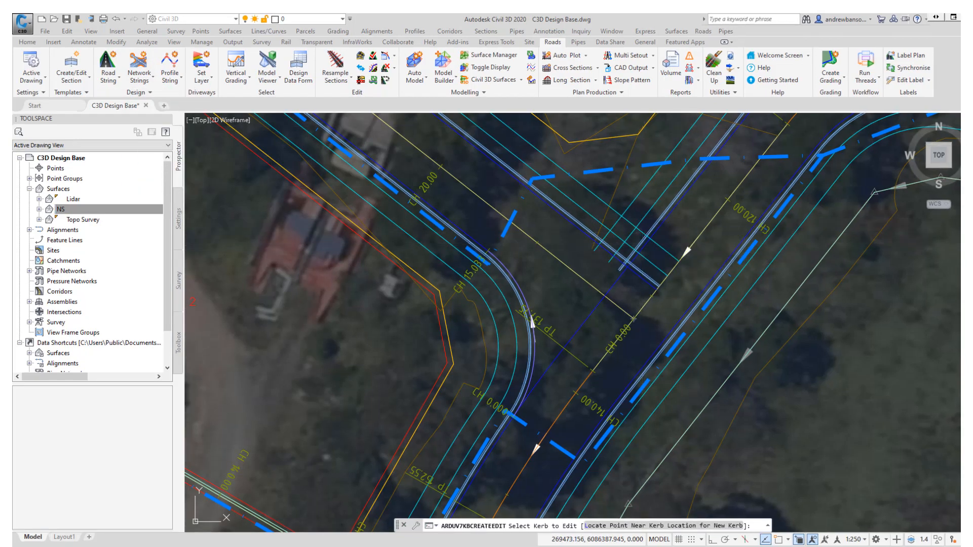
{"action": "left_click", "coordinate": [643, 223]}
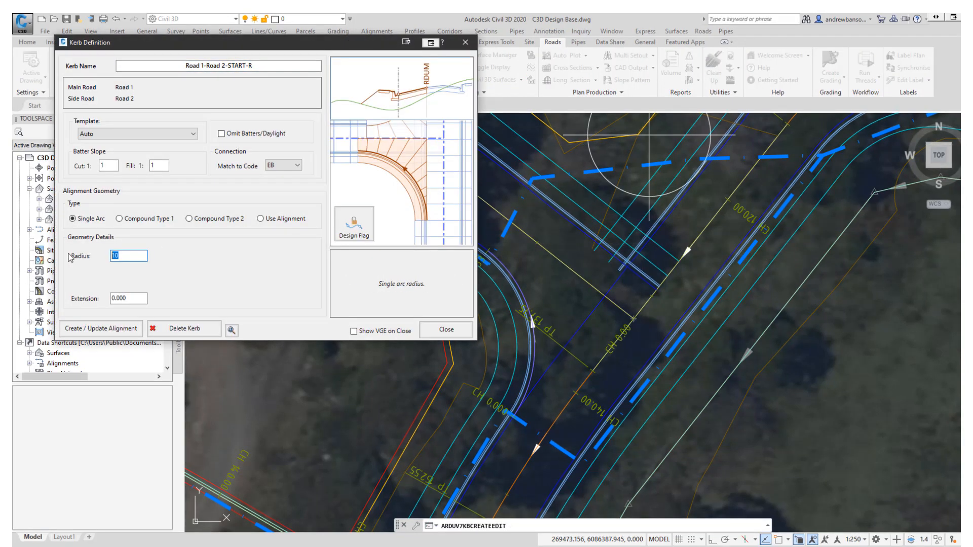
{"action": "left_click", "coordinate": [111, 326]}
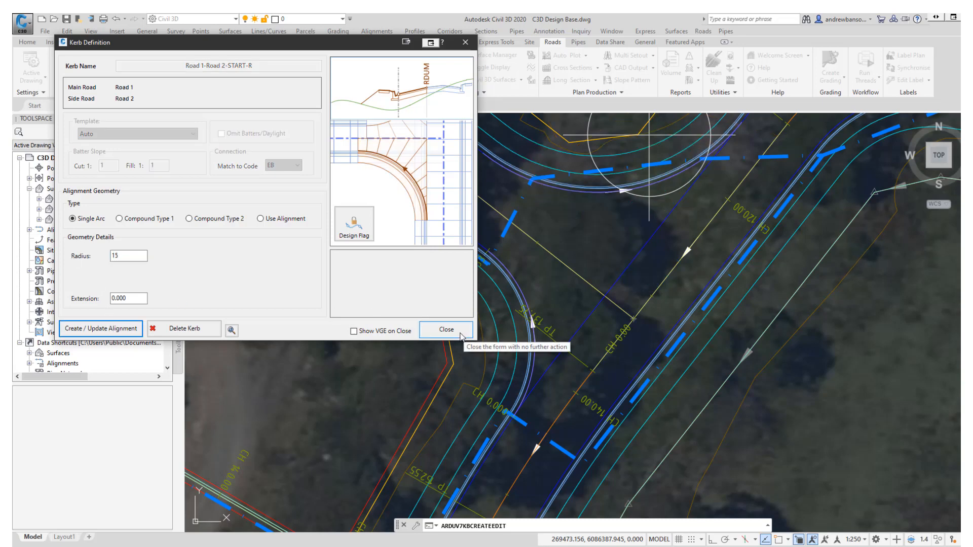
{"action": "left_click", "coordinate": [449, 330]}
{"action": "key", "text": "Escape"}
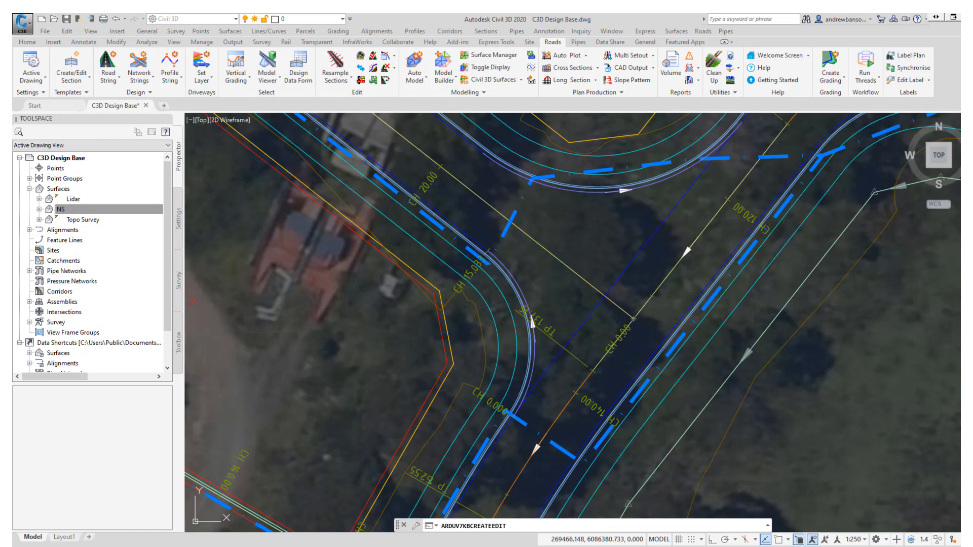
Reopen the first kerb return at the intersection and set its radius to 15.
{"action": "left_click", "coordinate": [136, 77]}
{"action": "left_click", "coordinate": [153, 99]}
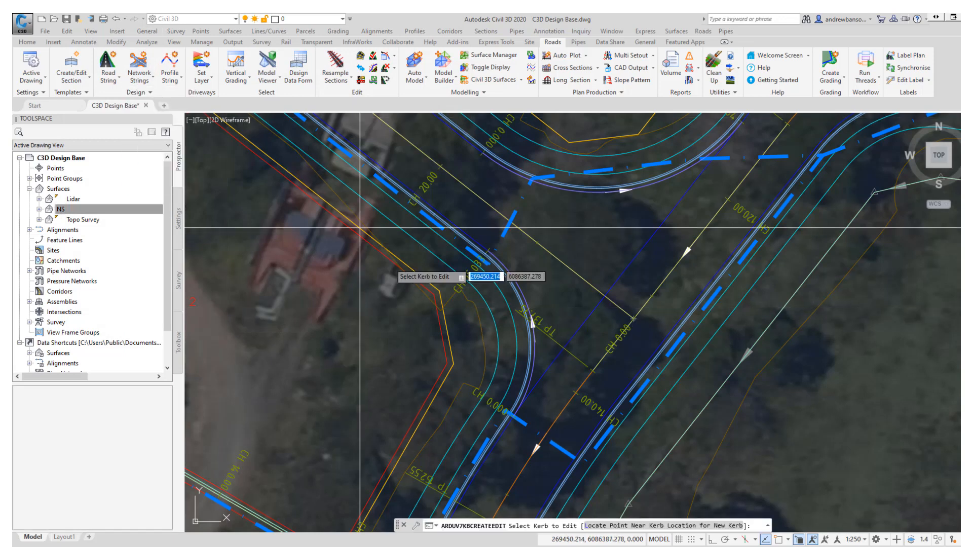
{"action": "left_click", "coordinate": [535, 339]}
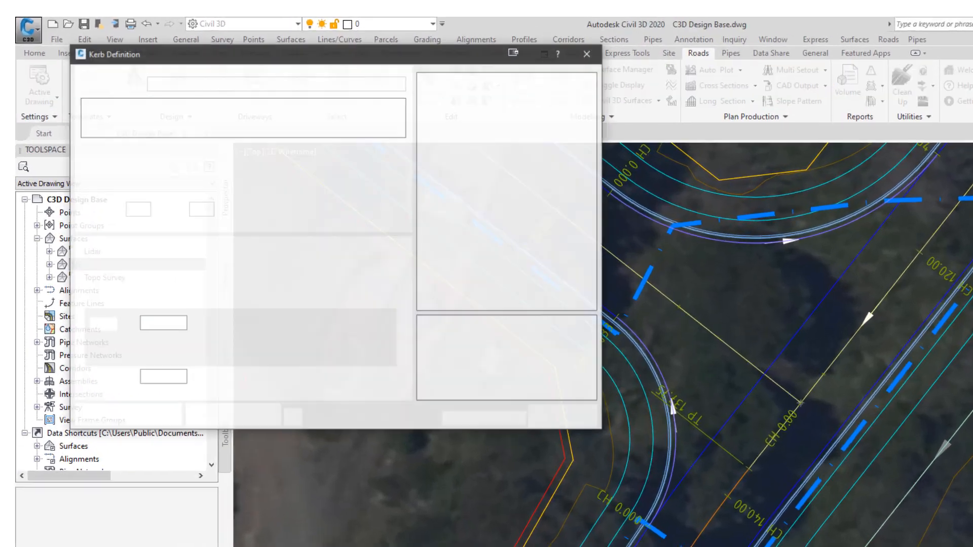
{"action": "double_click", "coordinate": [207, 389]}
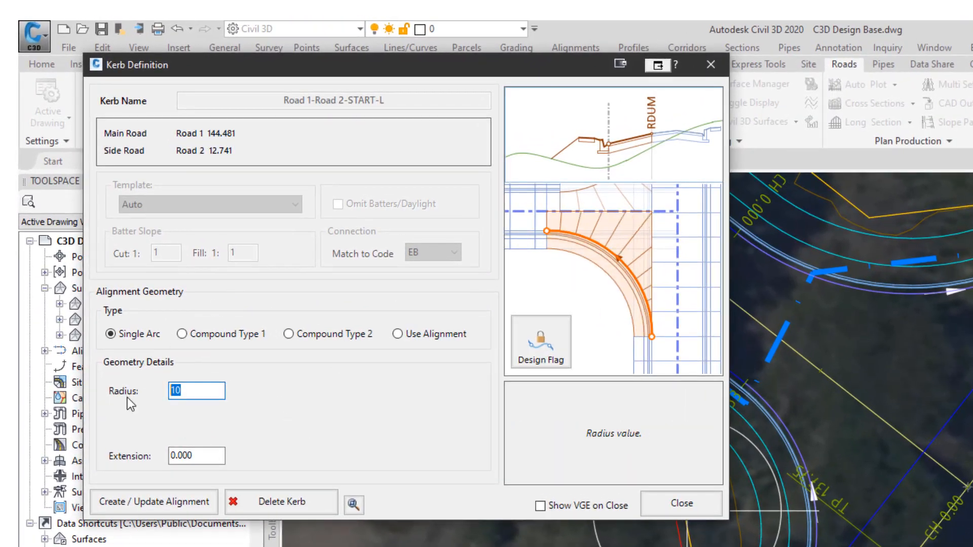
{"action": "type", "text": "15"}
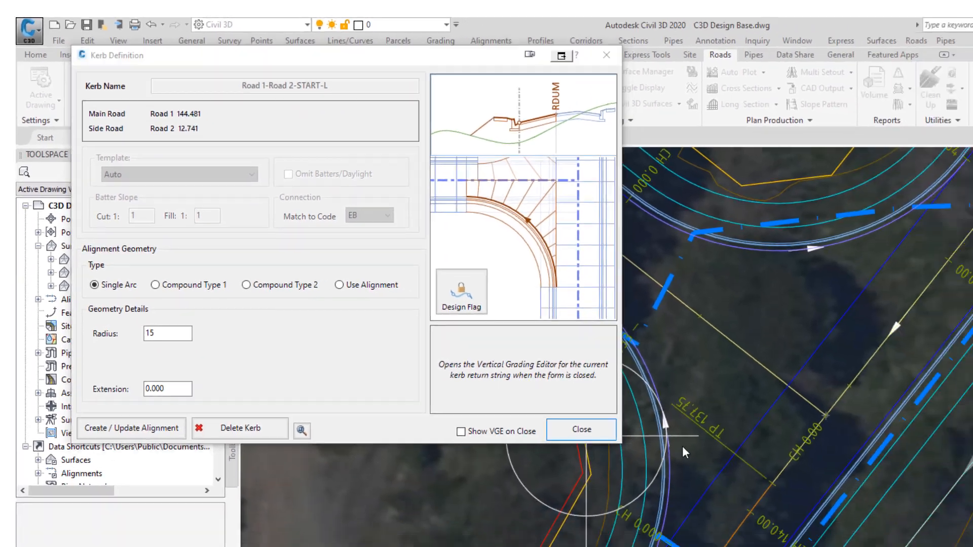
{"action": "left_click", "coordinate": [682, 503]}
{"action": "key", "text": "Escape"}
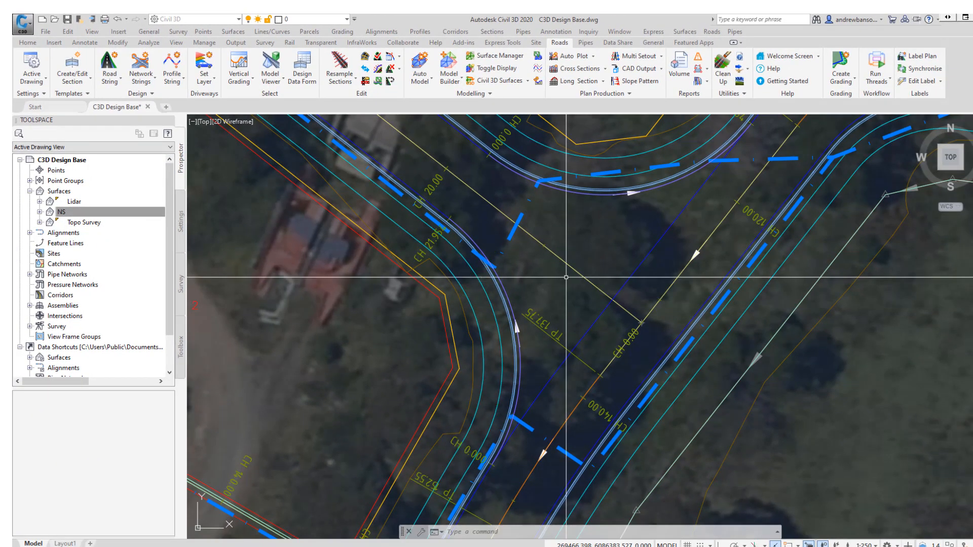
Run Auto Model to rebuild the road model around the intersection.
{"action": "scroll", "coordinate": [570, 286], "scroll_direction": "down", "scroll_amount": 6}
{"action": "mouse_move", "coordinate": [575, 288]}
{"action": "middle_mouse_down"}
{"action": "mouse_move", "coordinate": [550, 296]}
{"action": "mouse_move", "coordinate": [447, 260]}
{"action": "middle_mouse_up"}
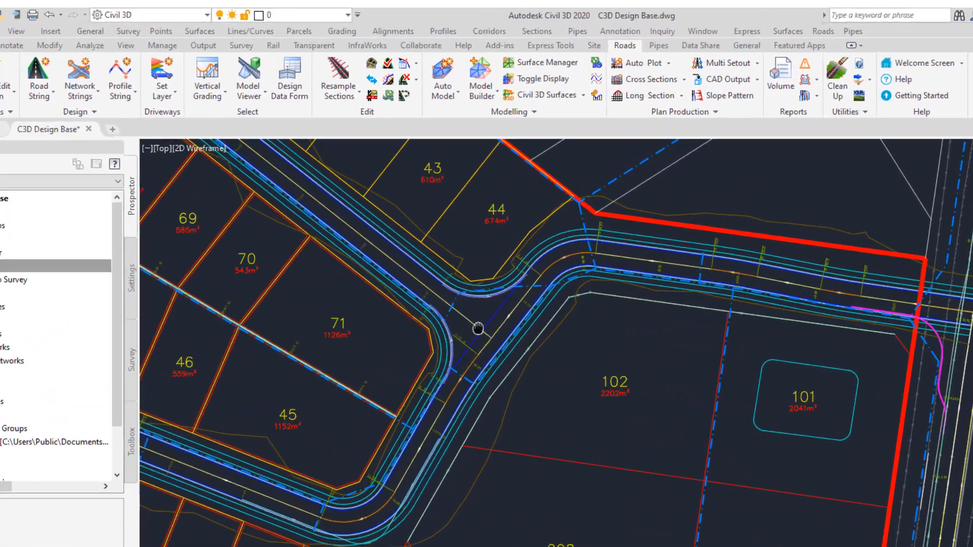
{"action": "middle_click_drag", "start_coordinate": [483, 340], "coordinate": [537, 379]}
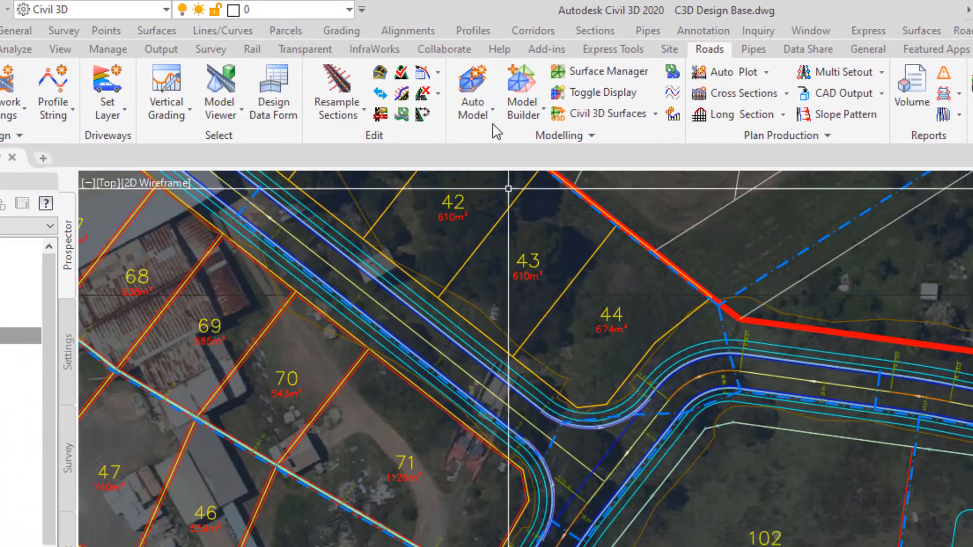
{"action": "left_click", "coordinate": [471, 77]}
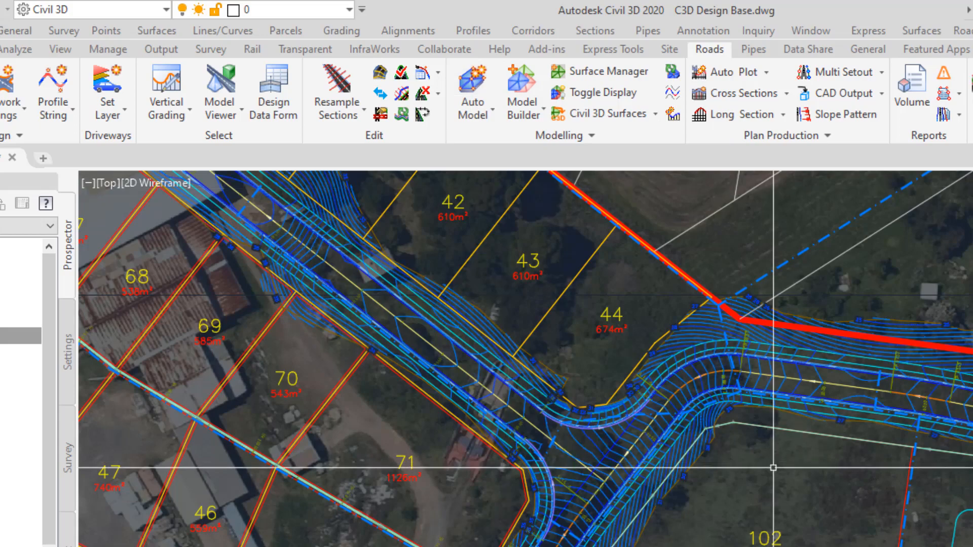
{"action": "middle_click_drag", "start_coordinate": [777, 469], "coordinate": [830, 503]}
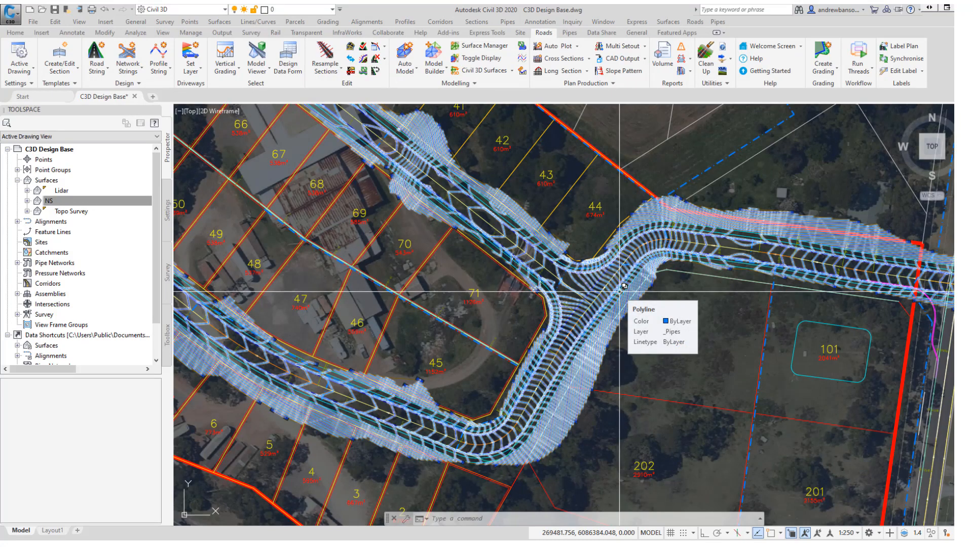
{"action": "scroll", "coordinate": [624, 287], "scroll_direction": "down", "scroll_amount": 3}
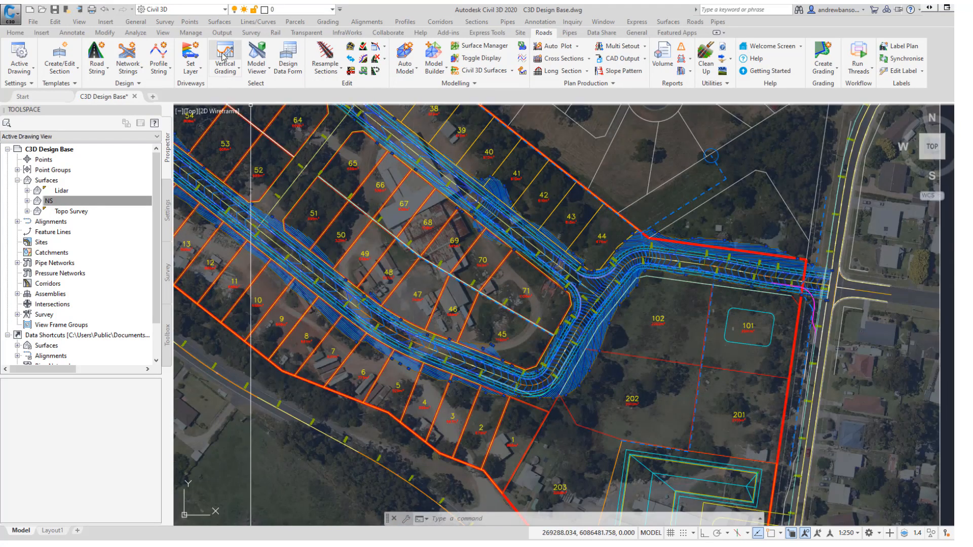
{"action": "left_click", "coordinate": [223, 54]}
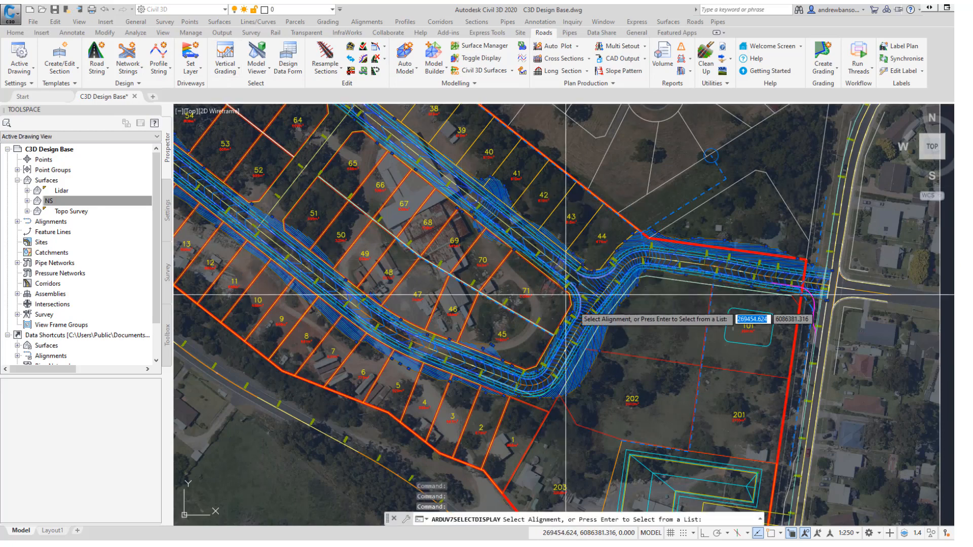
{"action": "scroll", "coordinate": [578, 309], "scroll_direction": "up", "scroll_amount": 2}
{"action": "key", "text": "Escape"}
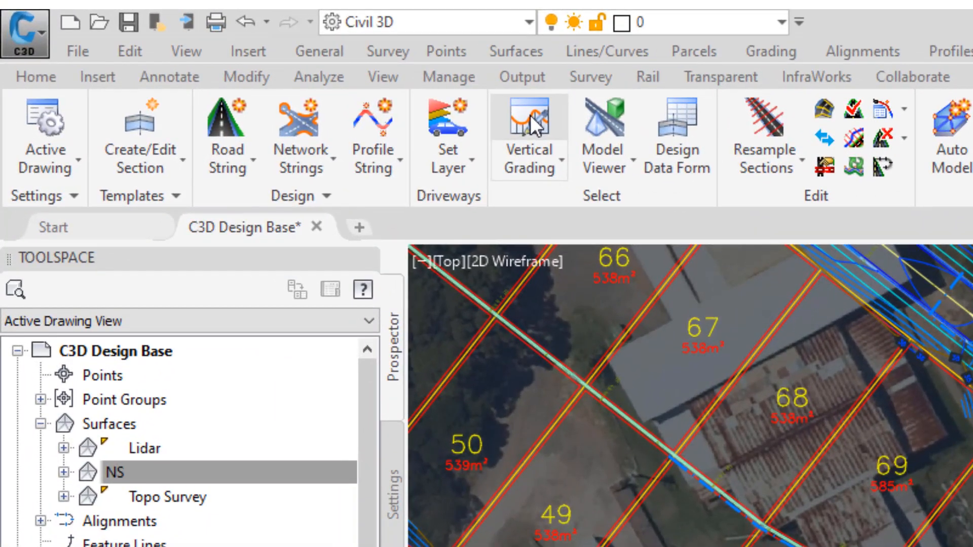
Open the Road 1 C.L. vertical grading editor and drag the IP just past Road 2 to a new position.
{"action": "left_click", "coordinate": [226, 49]}
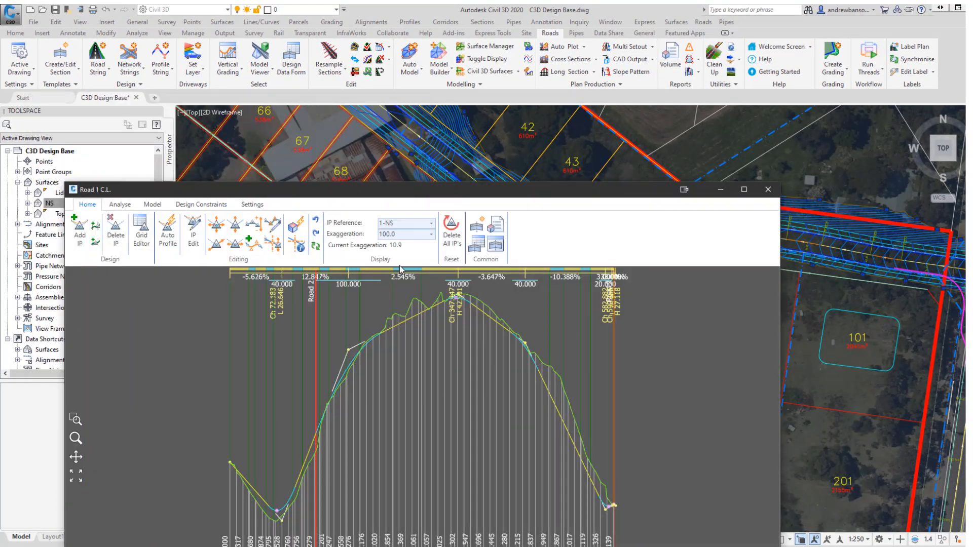
{"action": "left_click_drag", "start_coordinate": [347, 193], "coordinate": [286, 85]}
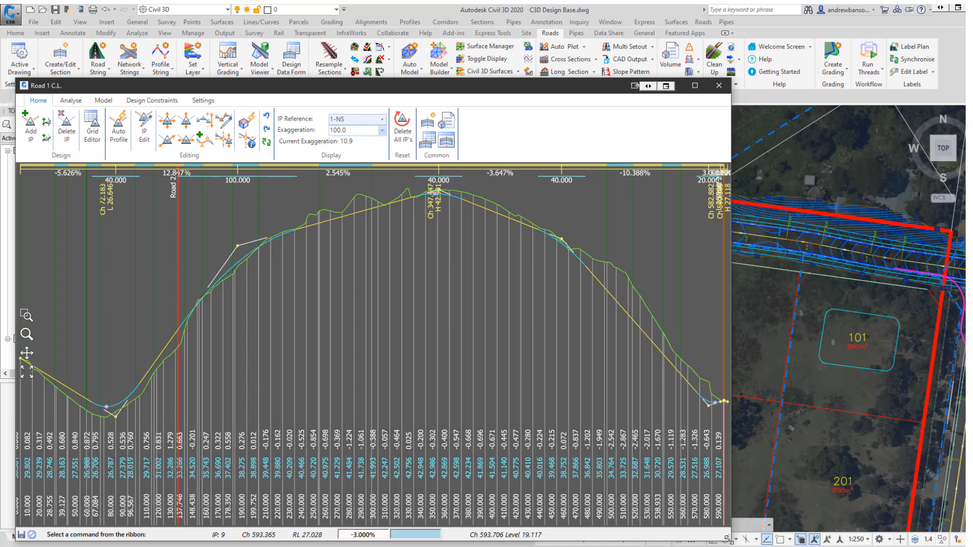
{"action": "left_click_drag", "start_coordinate": [728, 540], "coordinate": [565, 509]}
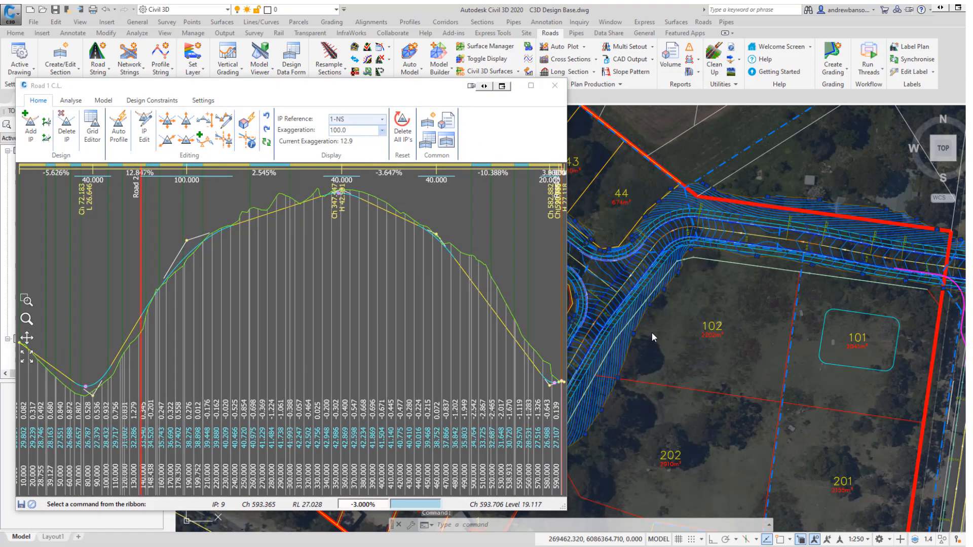
{"action": "mouse_move", "coordinate": [652, 337]}
{"action": "middle_mouse_down"}
{"action": "mouse_move", "coordinate": [842, 350]}
{"action": "mouse_move", "coordinate": [825, 355]}
{"action": "middle_mouse_up"}
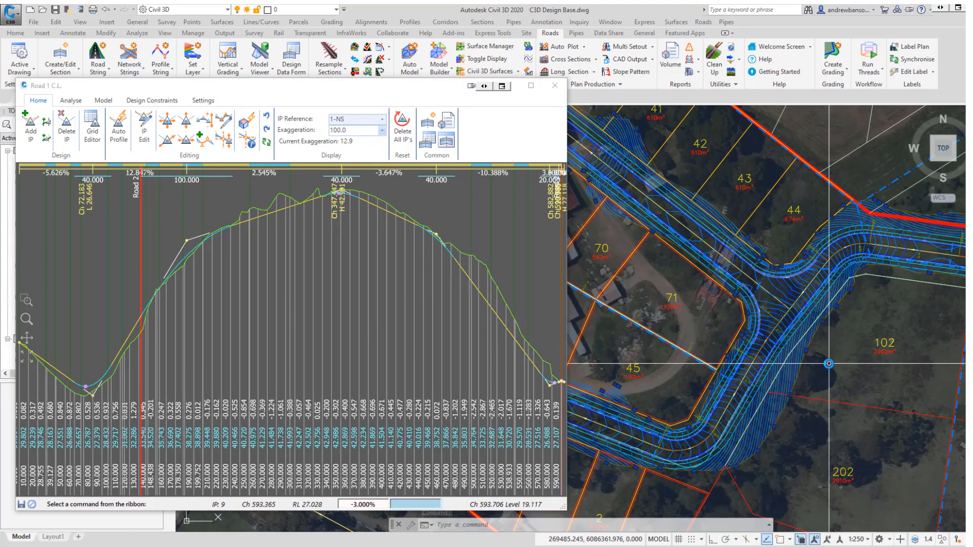
{"action": "left_click_drag", "start_coordinate": [306, 89], "coordinate": [321, 100]}
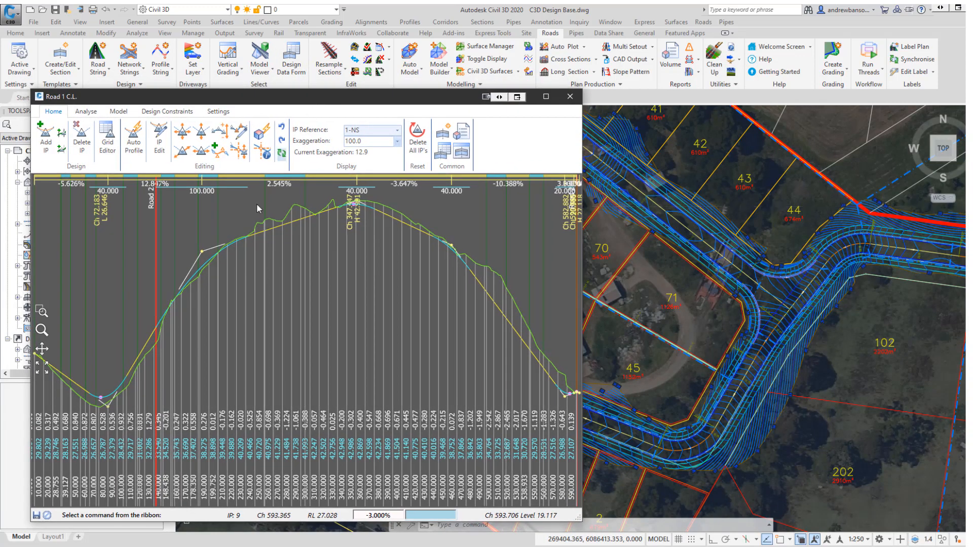
{"action": "left_click", "coordinate": [208, 251]}
{"action": "left_click", "coordinate": [53, 111]}
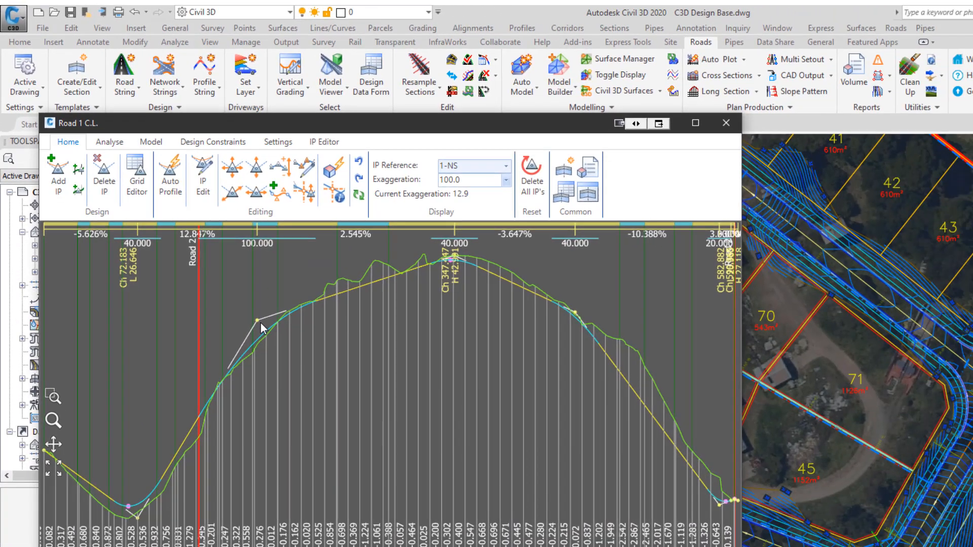
{"action": "left_click_drag", "start_coordinate": [260, 319], "coordinate": [223, 306]}
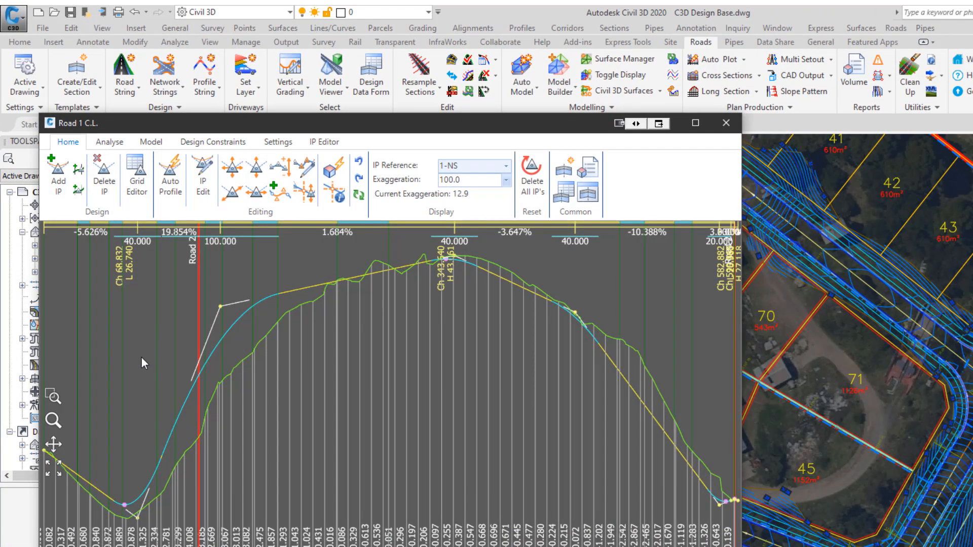
{"action": "left_click_drag", "start_coordinate": [243, 415], "coordinate": [283, 347]}
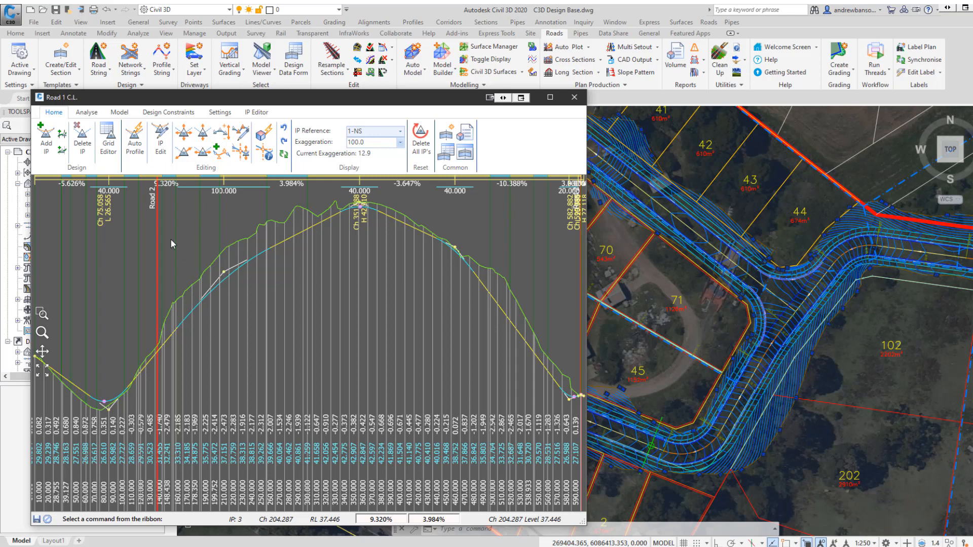
Reposition the IP just past Road 2 with the Move IP tool, steepening its incoming grade to about 12.7%.
{"action": "left_click", "coordinate": [184, 133]}
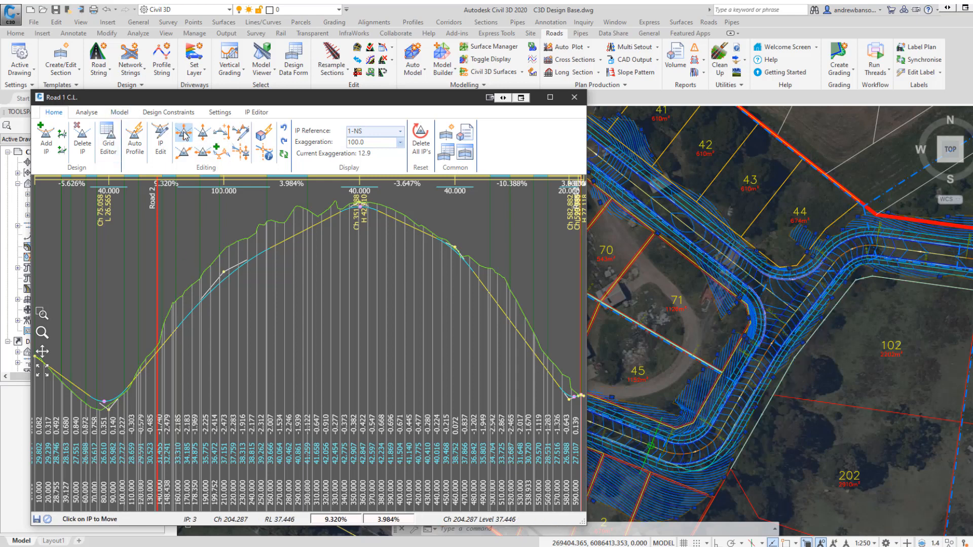
{"action": "left_click", "coordinate": [224, 272]}
{"action": "left_click", "coordinate": [208, 242]}
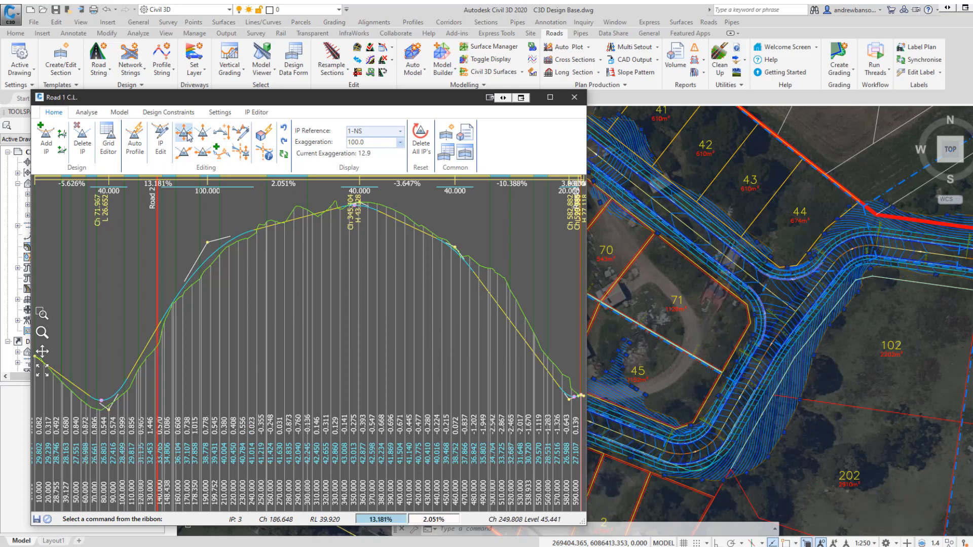
{"action": "left_click", "coordinate": [204, 136]}
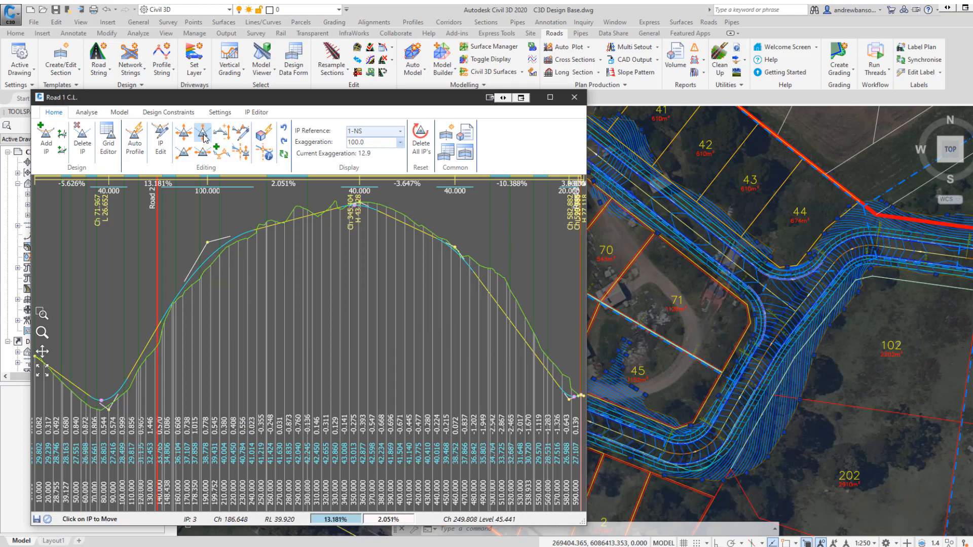
{"action": "left_click", "coordinate": [207, 241]}
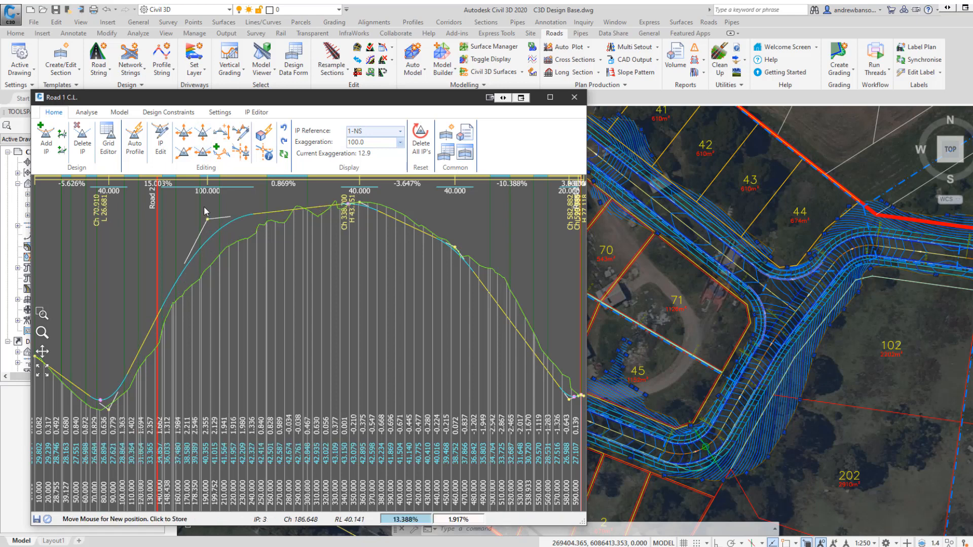
{"action": "left_click", "coordinate": [207, 248]}
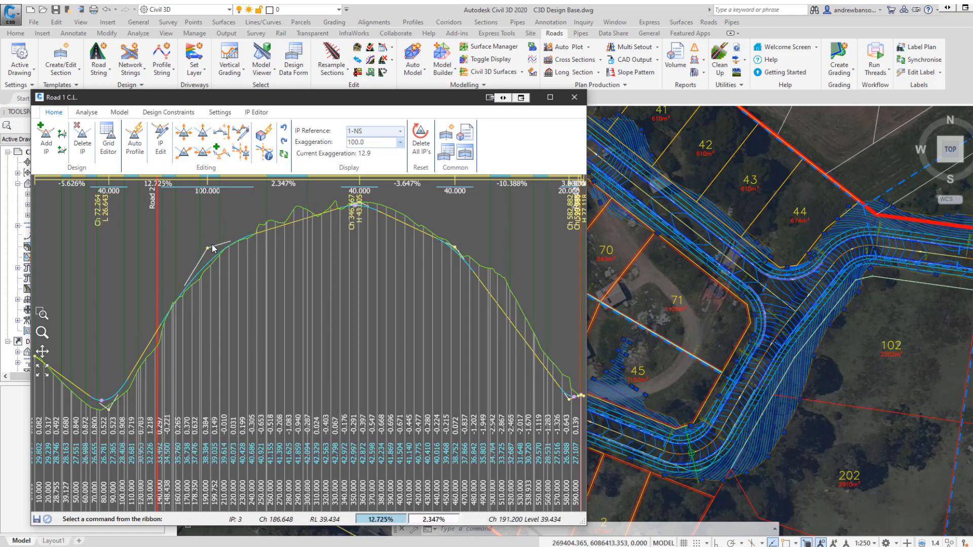
Slide the IPs around the grade after Road 2 to new positions along their grade lines.
{"action": "left_click", "coordinate": [185, 155]}
{"action": "left_click", "coordinate": [186, 273]}
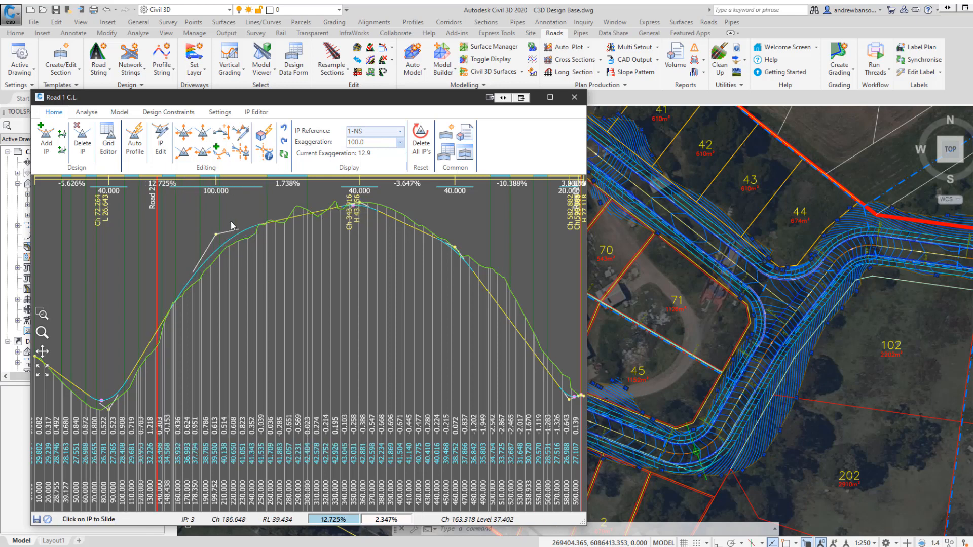
{"action": "left_click", "coordinate": [231, 226]}
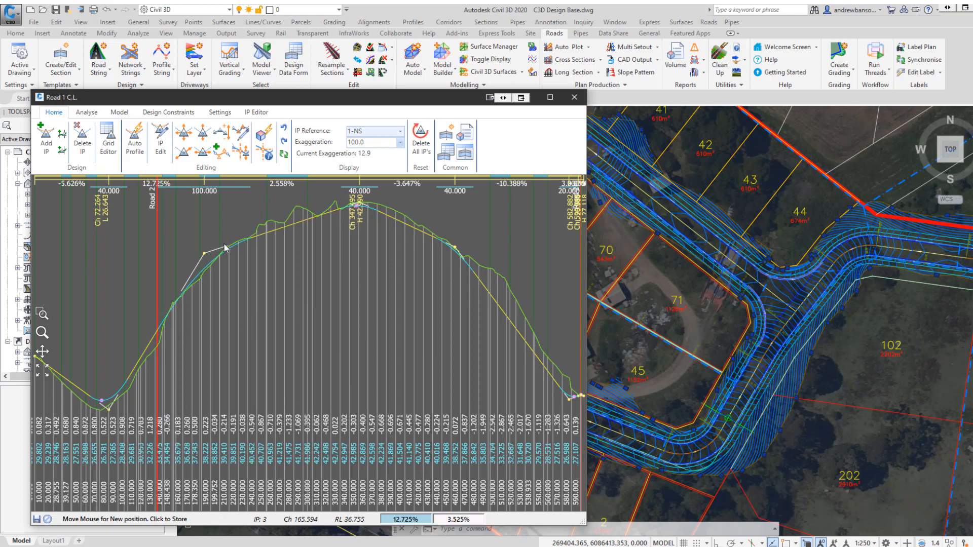
{"action": "left_click", "coordinate": [235, 226]}
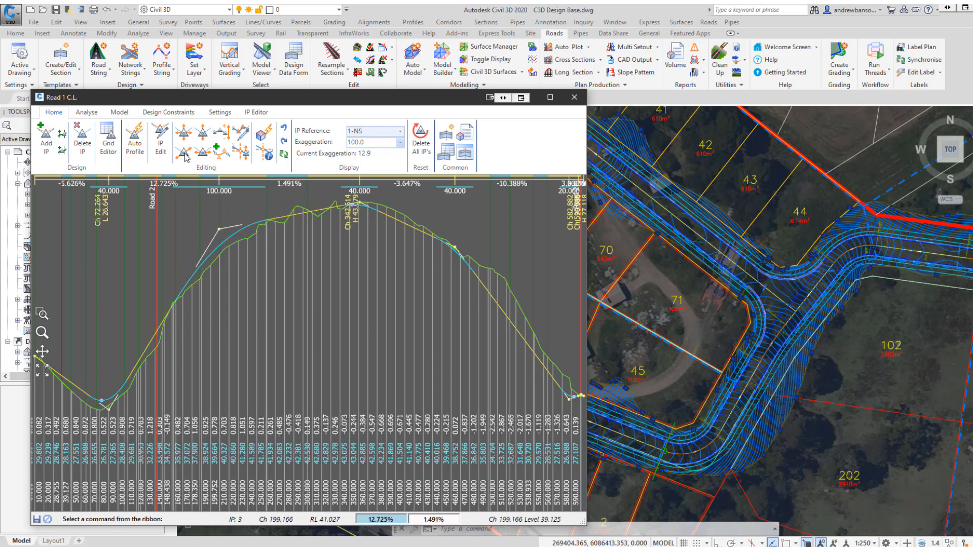
{"action": "left_click", "coordinate": [186, 155]}
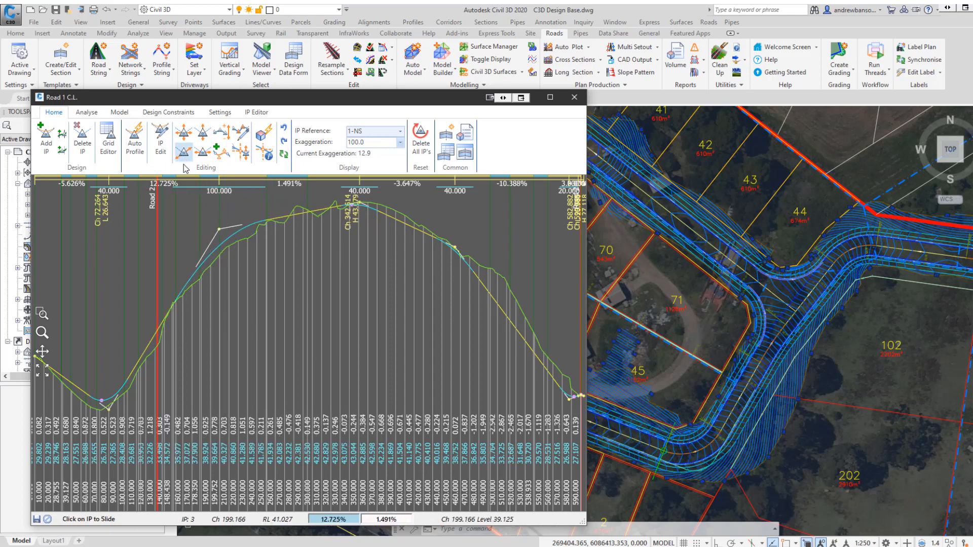
{"action": "left_click", "coordinate": [265, 216]}
{"action": "left_click", "coordinate": [223, 217]}
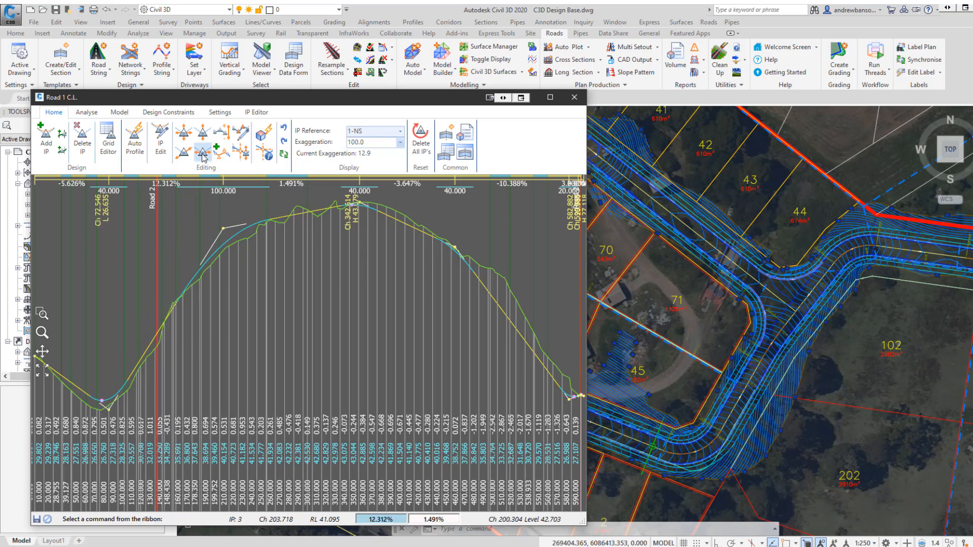
Move the IP just past Road 2 again, easing its incoming grade to about 11.6%.
{"action": "left_click", "coordinate": [202, 152]}
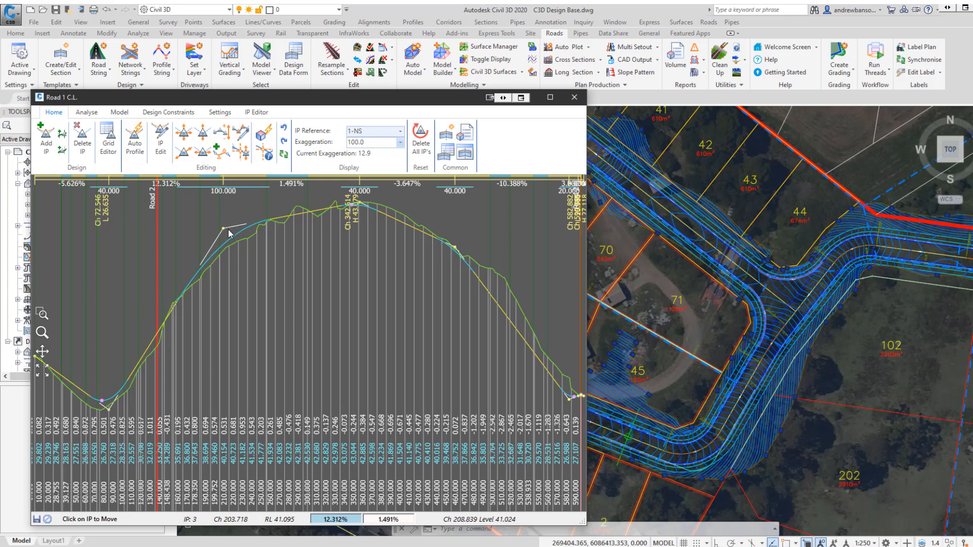
{"action": "left_click", "coordinate": [223, 229]}
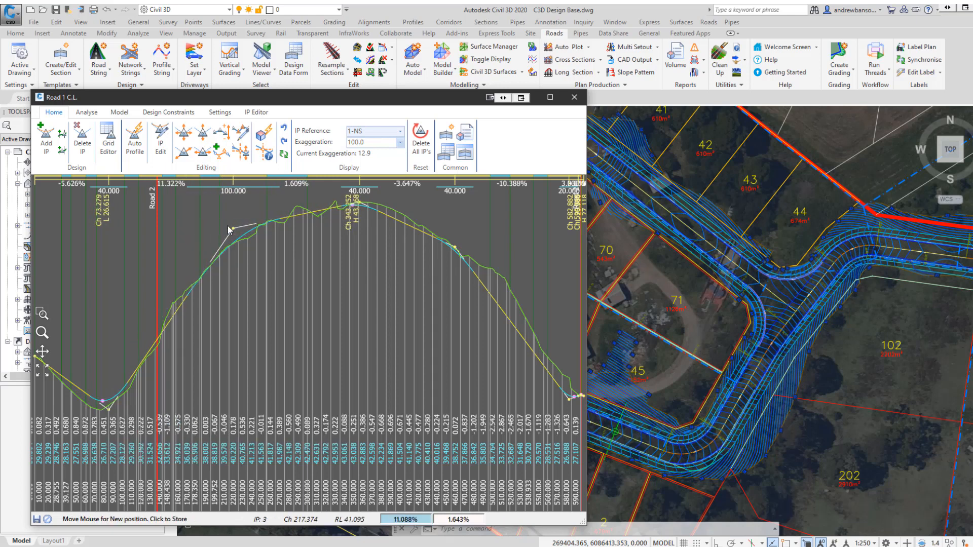
{"action": "left_click", "coordinate": [230, 229]}
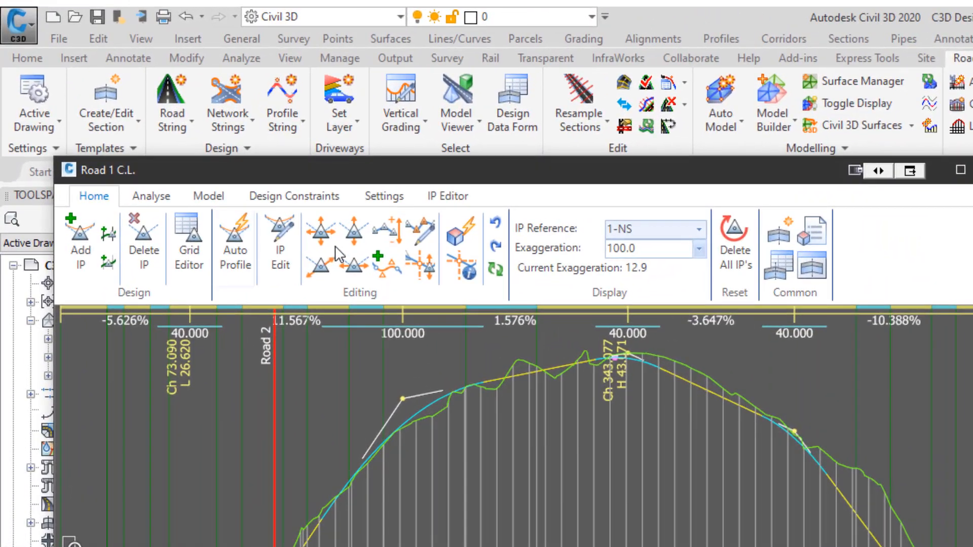
Balance the Road 1 profile's cut and fill with a required volume of 0 and close the editor.
{"action": "left_click", "coordinate": [411, 234]}
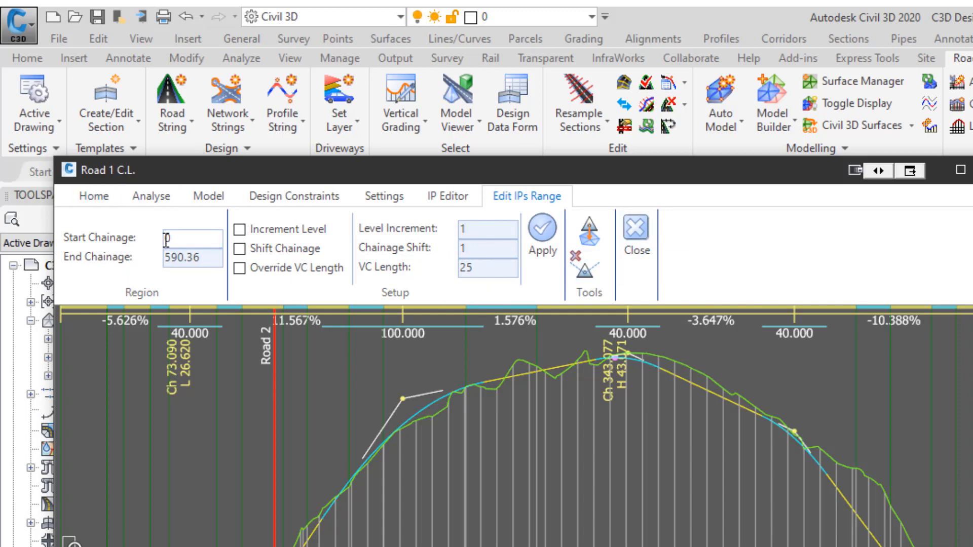
{"action": "left_click", "coordinate": [102, 197]}
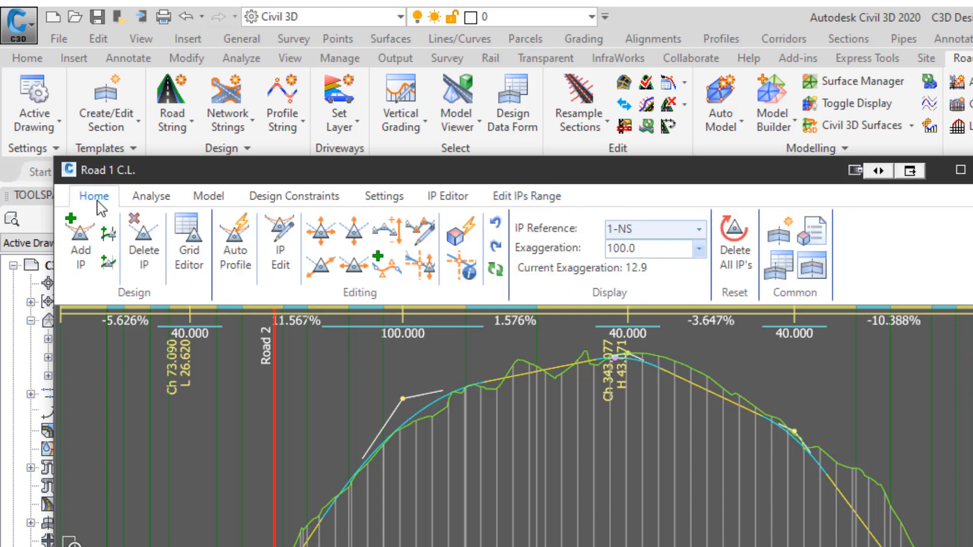
{"action": "left_click", "coordinate": [458, 238]}
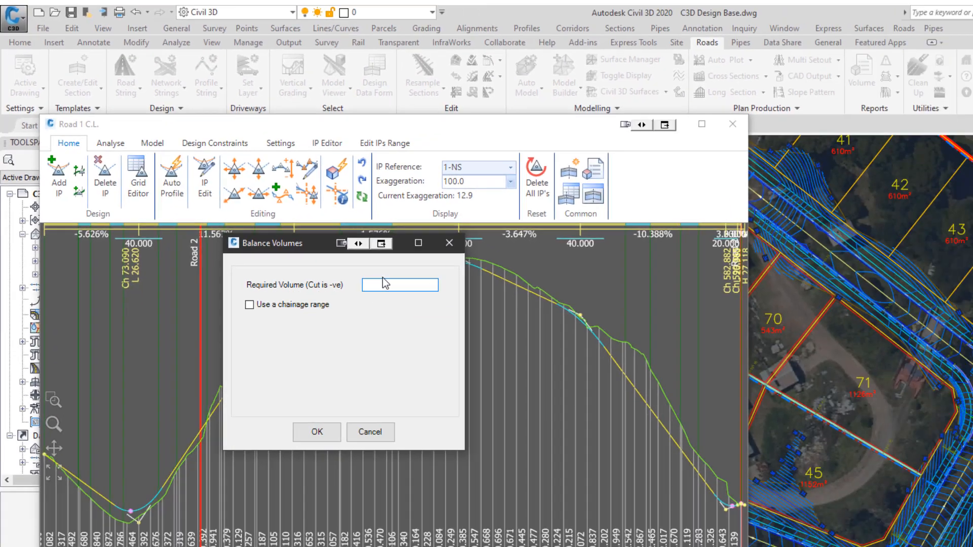
{"action": "type", "text": "0"}
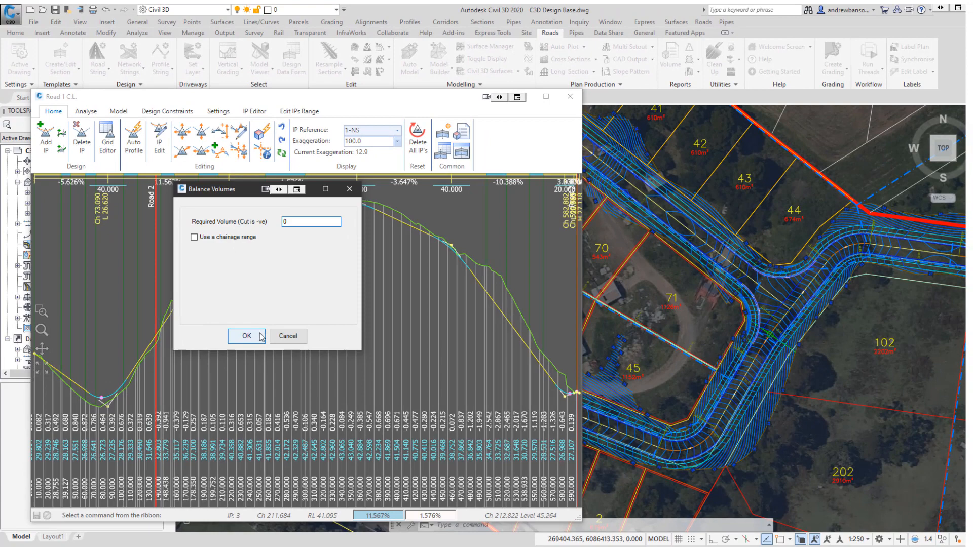
{"action": "left_click", "coordinate": [246, 336]}
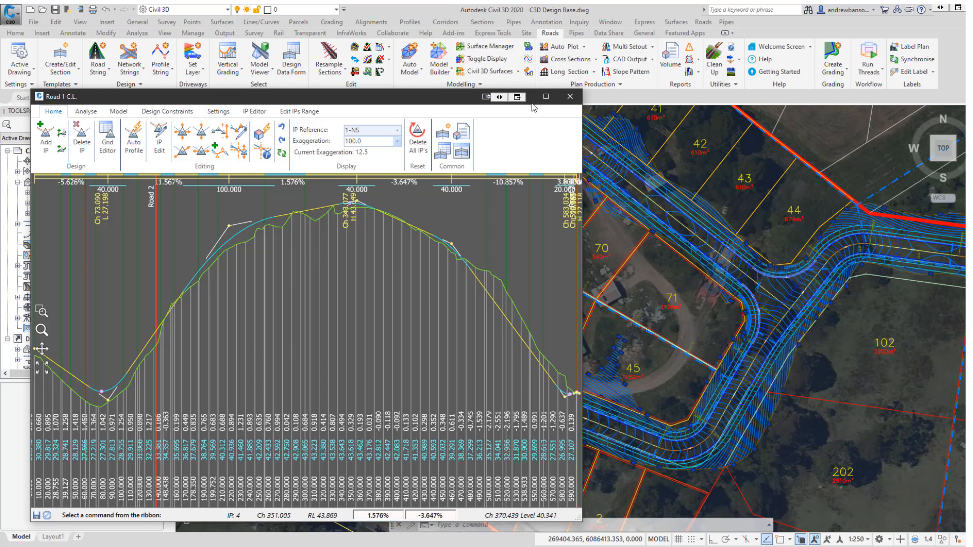
{"action": "left_click", "coordinate": [570, 97]}
Inspect the rebuilt road model and Road 1 alignment around the bend near lot 45.
{"action": "scroll", "coordinate": [568, 253], "scroll_direction": "down", "scroll_amount": 4}
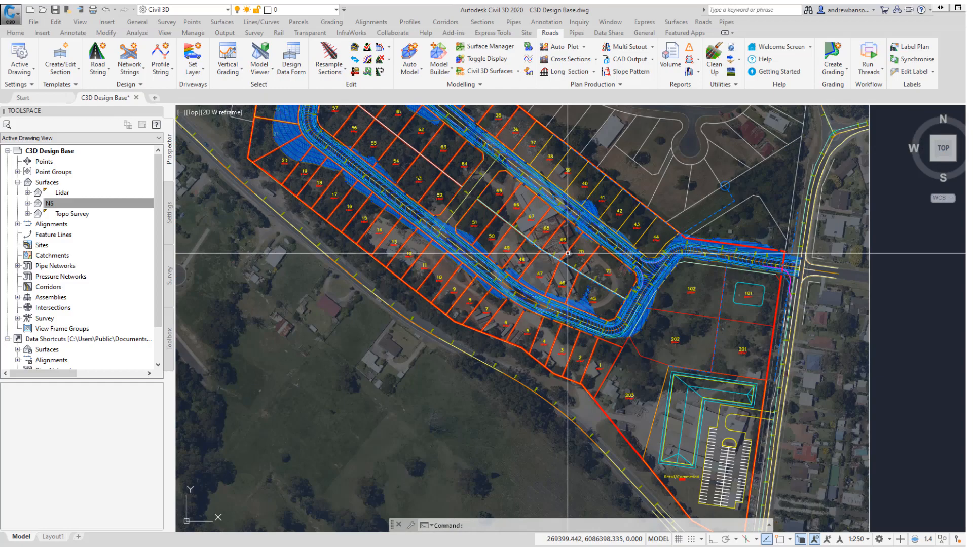
{"action": "scroll", "coordinate": [659, 324], "scroll_direction": "up", "scroll_amount": 2}
{"action": "scroll", "coordinate": [541, 330], "scroll_direction": "up", "scroll_amount": 2}
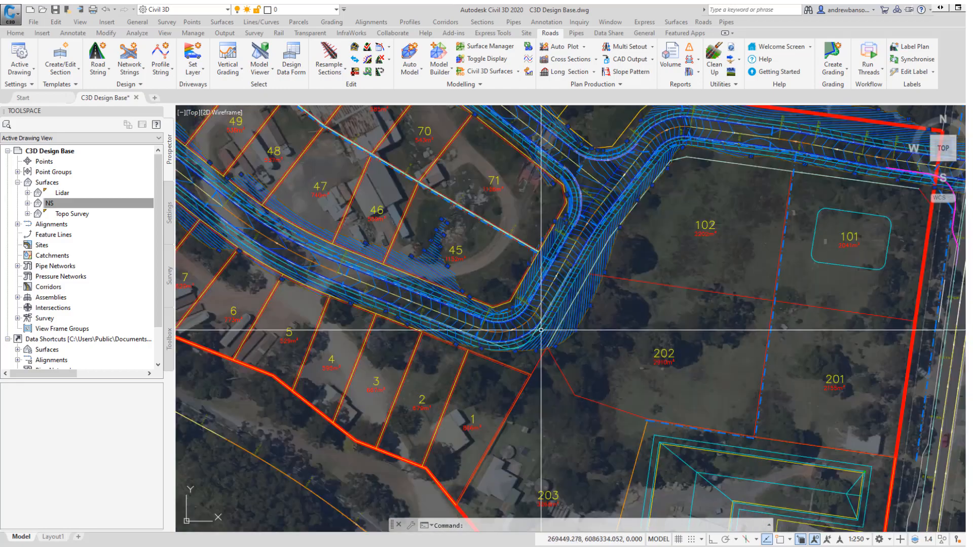
{"action": "scroll", "coordinate": [541, 330], "scroll_direction": "up", "scroll_amount": 2}
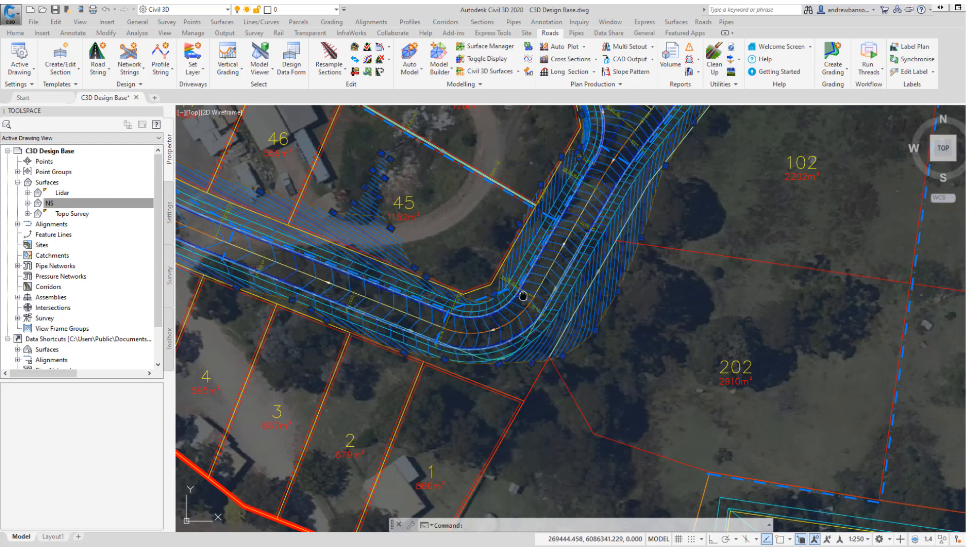
{"action": "middle_click_drag", "start_coordinate": [523, 296], "coordinate": [552, 294]}
{"action": "scroll", "coordinate": [544, 299], "scroll_direction": "up", "scroll_amount": 3}
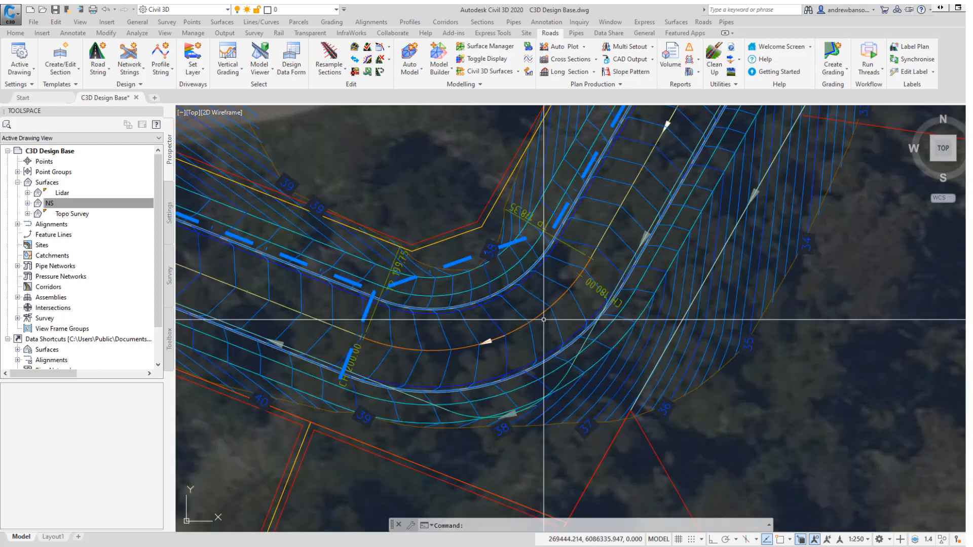
{"action": "left_click", "coordinate": [446, 408]}
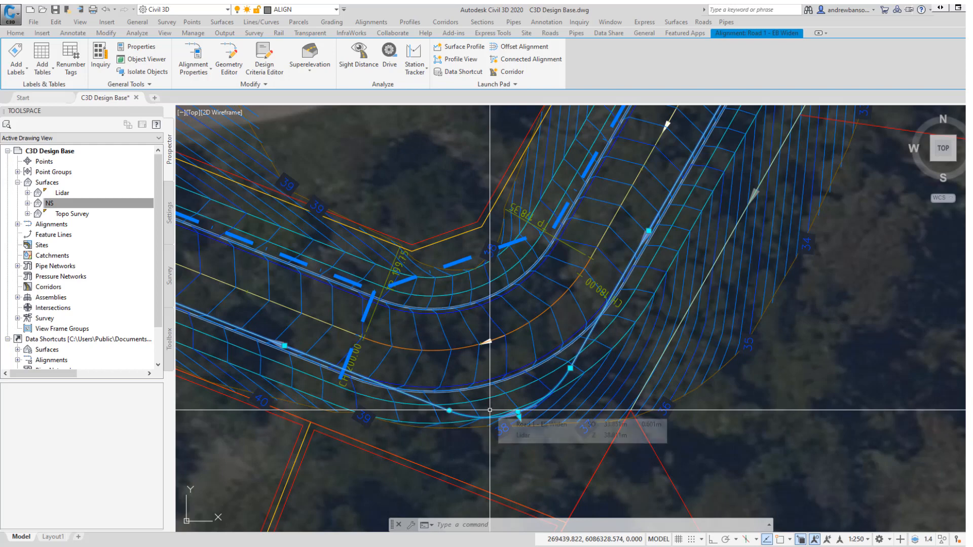
{"action": "mouse_move", "coordinate": [620, 319]}
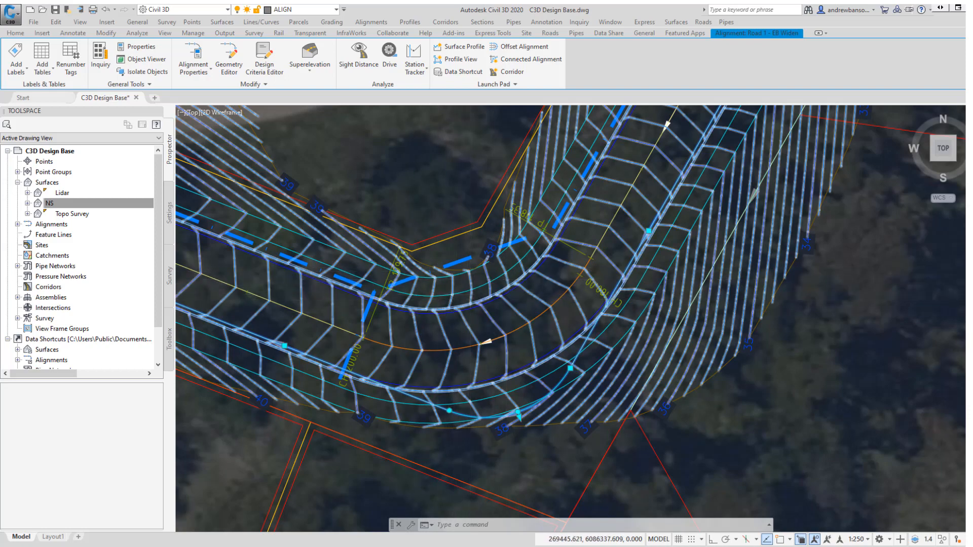
{"action": "scroll", "coordinate": [507, 289], "scroll_direction": "down", "scroll_amount": 2}
{"action": "middle_click_drag", "start_coordinate": [546, 298], "coordinate": [573, 331]}
{"action": "key", "text": "Escape"}
{"action": "key", "text": "Escape"}
{"action": "key", "text": "Escape"}
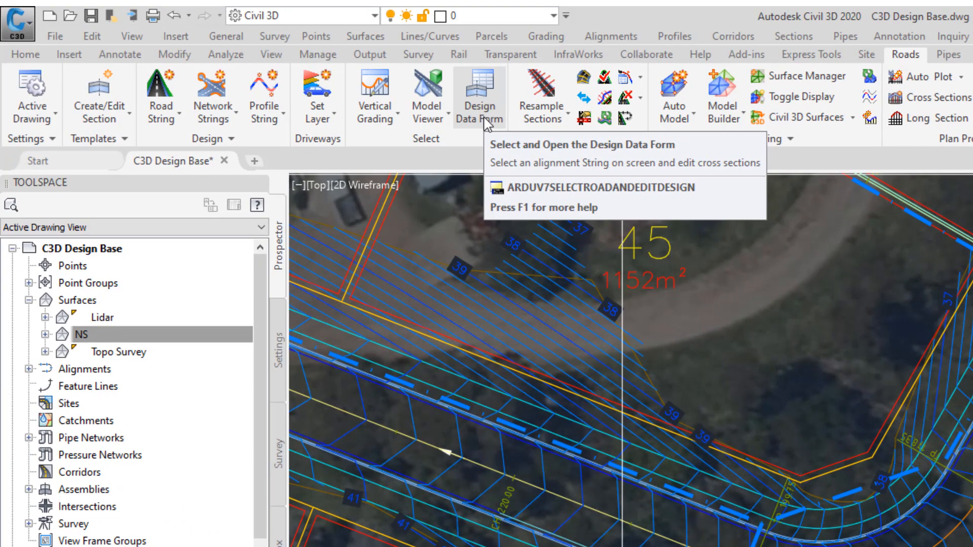
Open a cross-section viewer for Road 1 at chainage 190 near the bend.
{"action": "left_click", "coordinate": [385, 122]}
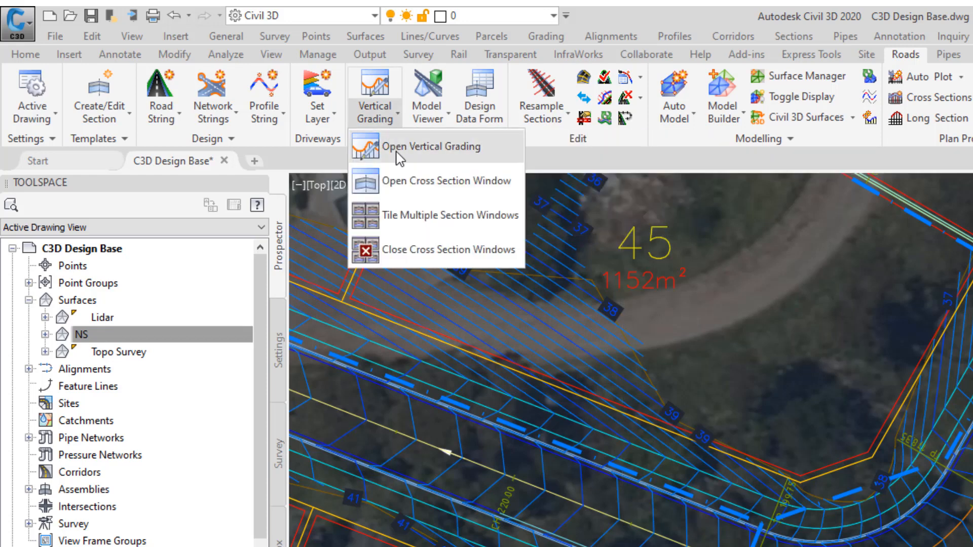
{"action": "left_click", "coordinate": [425, 186]}
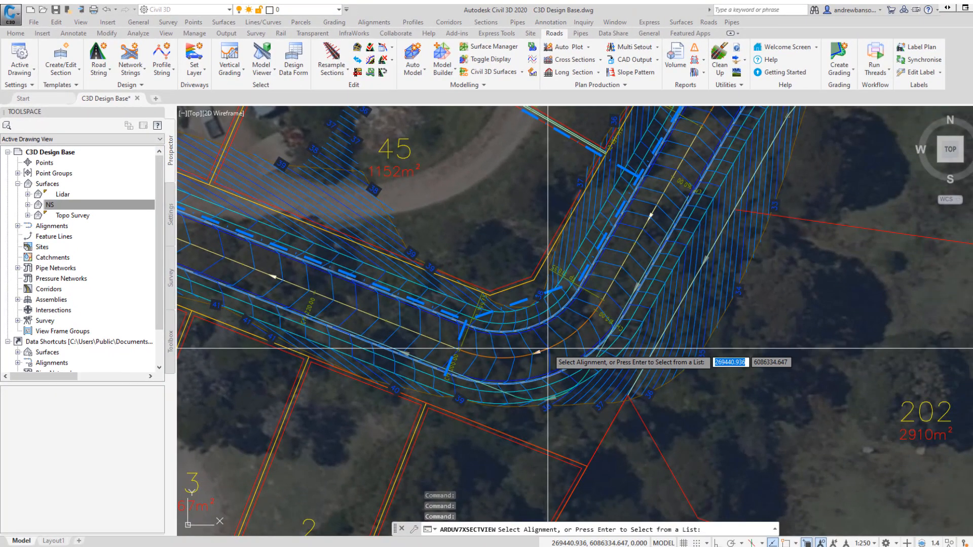
{"action": "left_click", "coordinate": [548, 349]}
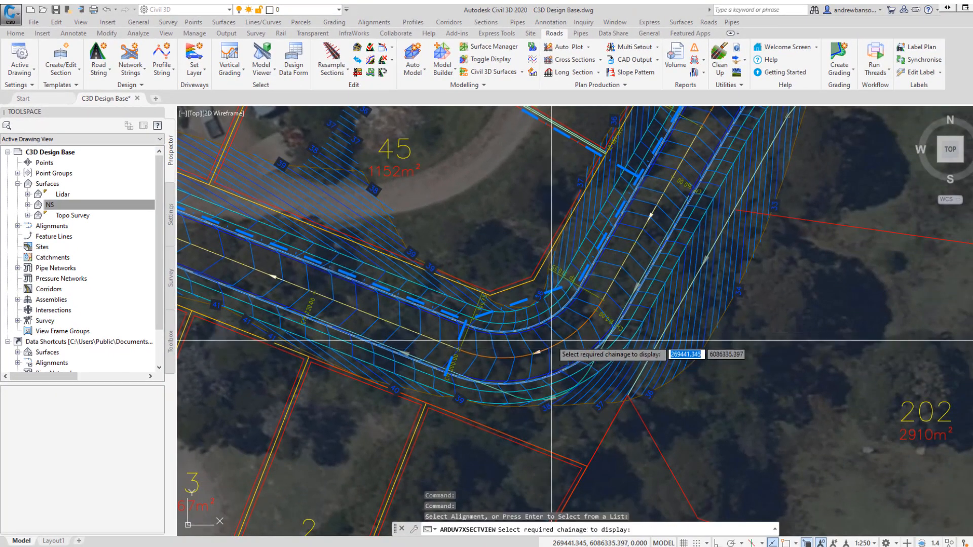
{"action": "left_click", "coordinate": [533, 353]}
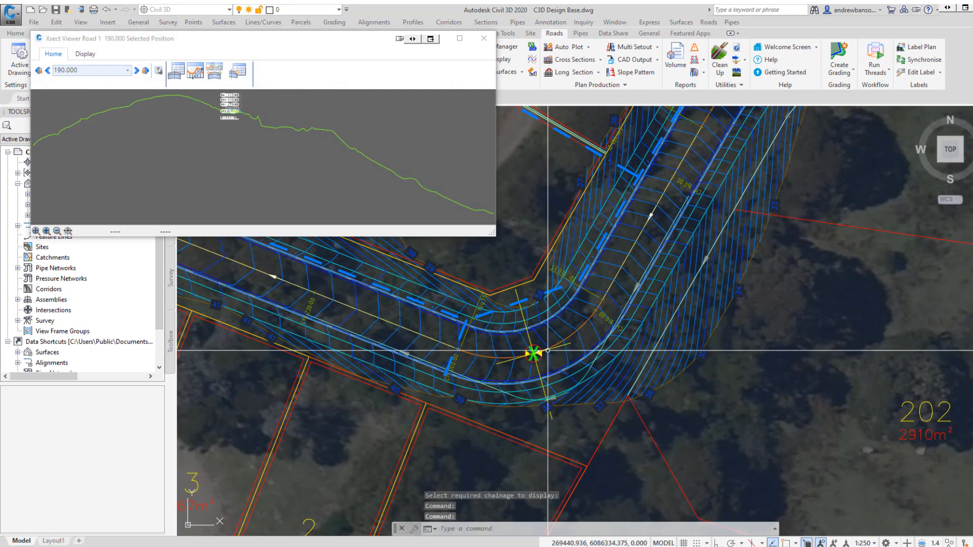
Enlarge the cross-section viewer and set its vertical exaggeration to 2.
{"action": "middle_click_drag", "start_coordinate": [240, 133], "coordinate": [473, 165]}
{"action": "scroll", "coordinate": [269, 132], "scroll_direction": "up", "scroll_amount": 5}
{"action": "scroll", "coordinate": [271, 130], "scroll_direction": "down", "scroll_amount": 1}
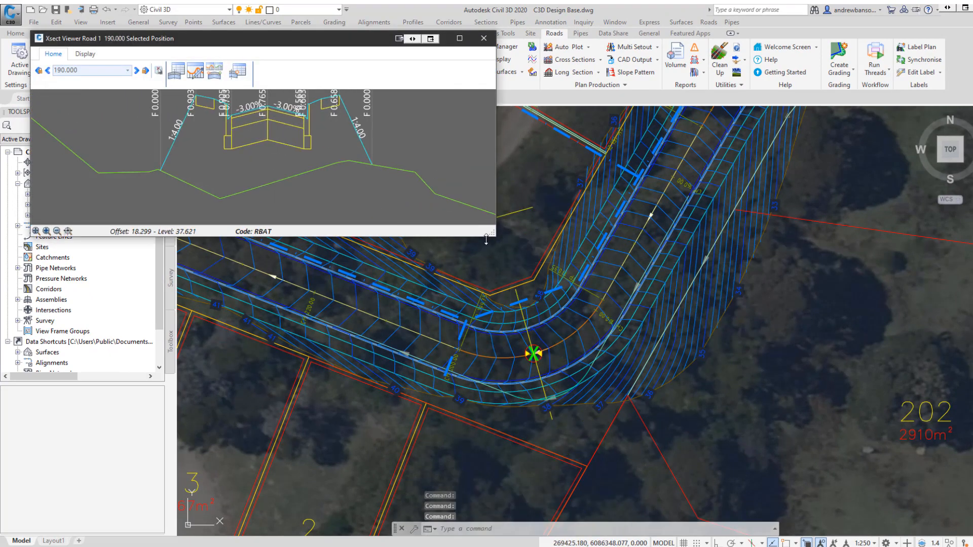
{"action": "left_click_drag", "start_coordinate": [491, 233], "coordinate": [902, 237]}
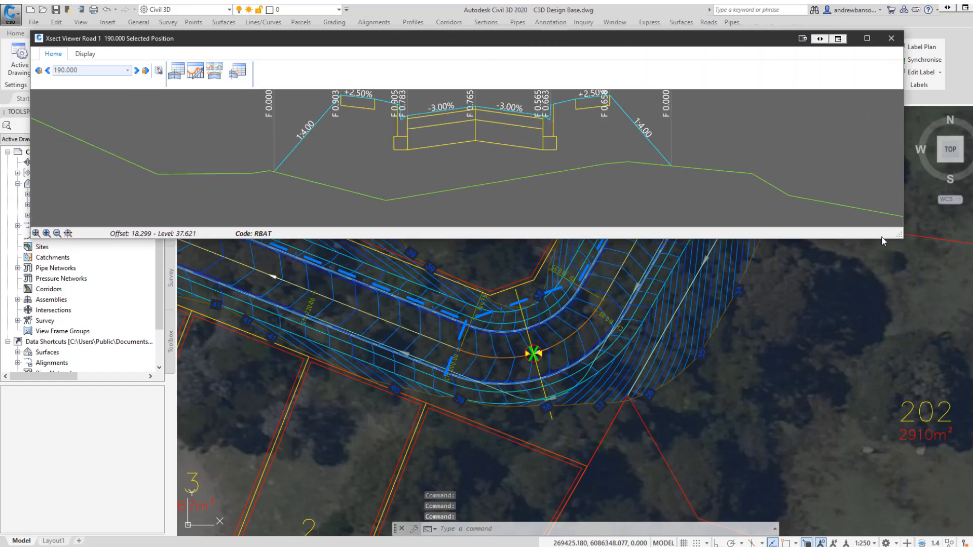
{"action": "left_click_drag", "start_coordinate": [519, 45], "coordinate": [523, 67]}
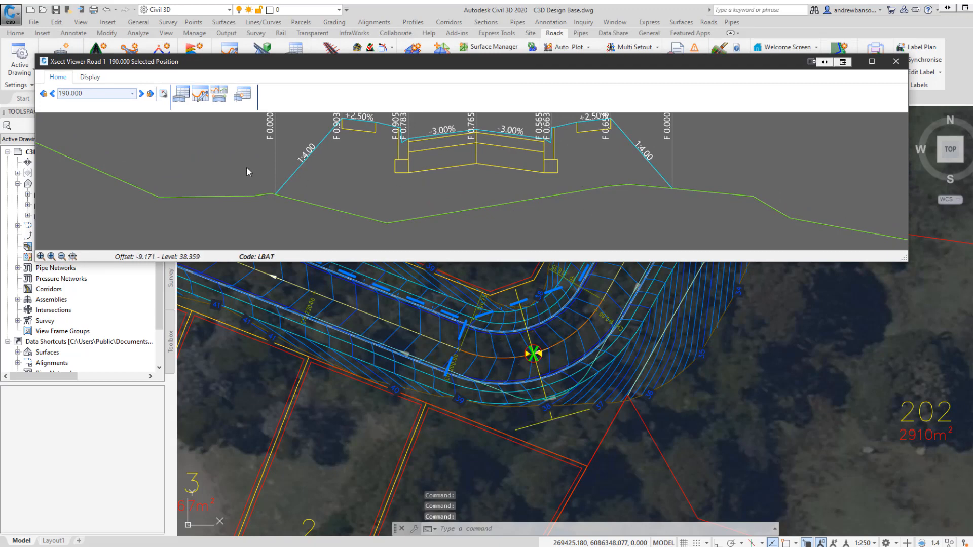
{"action": "left_click", "coordinate": [91, 77]}
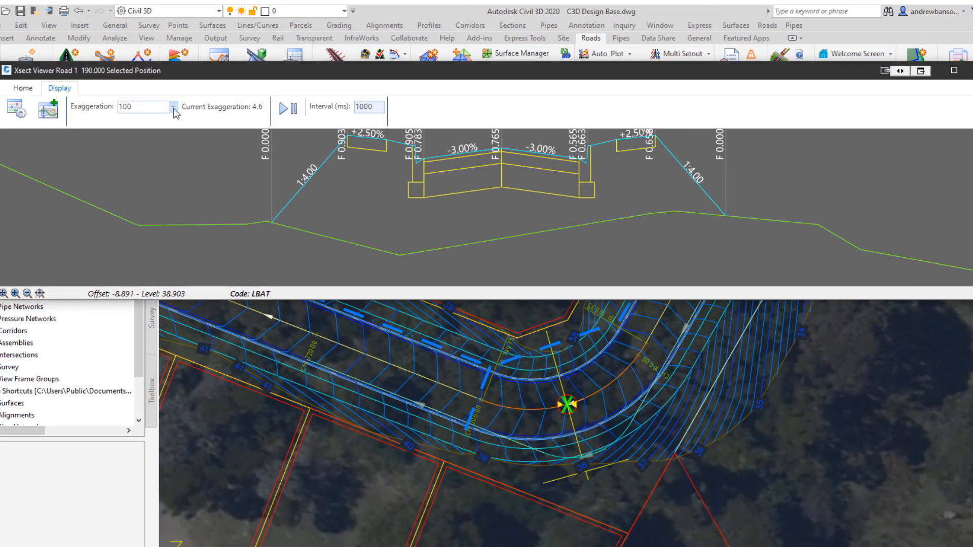
{"action": "left_click", "coordinate": [174, 108]}
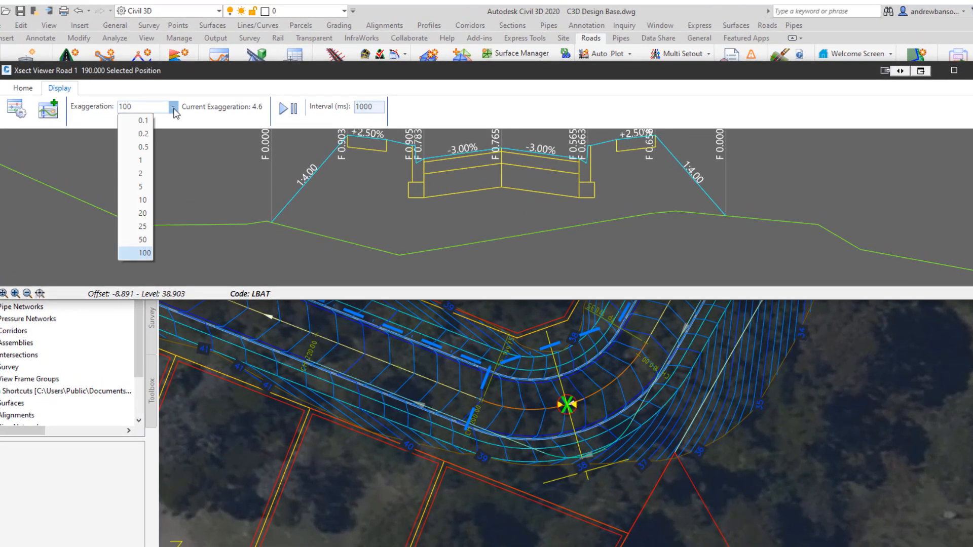
{"action": "left_click", "coordinate": [145, 175]}
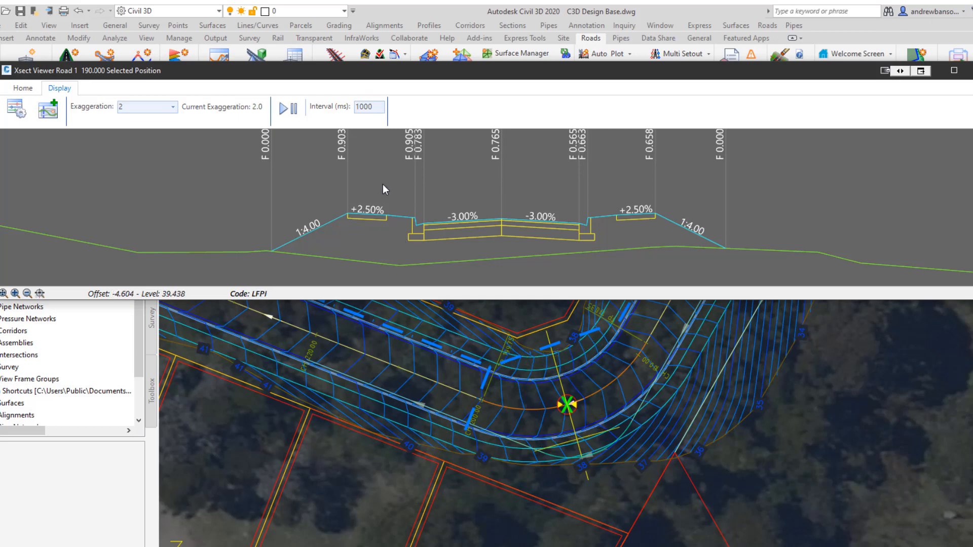
Add the Road 1 - EB Widen alignment as a default viewer object for all strings from chainage 0 to 10000.
{"action": "middle_click_drag", "start_coordinate": [395, 194], "coordinate": [428, 197]}
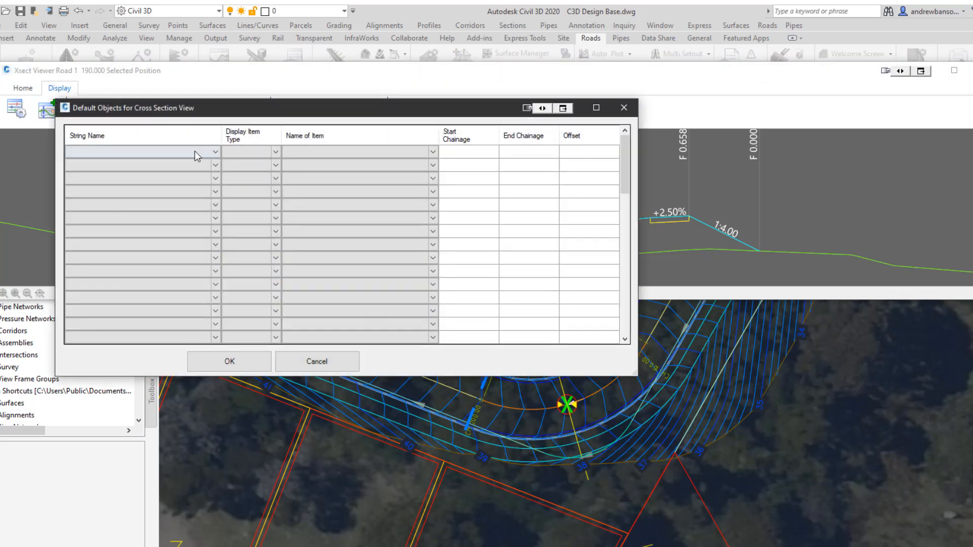
{"action": "left_click", "coordinate": [195, 152]}
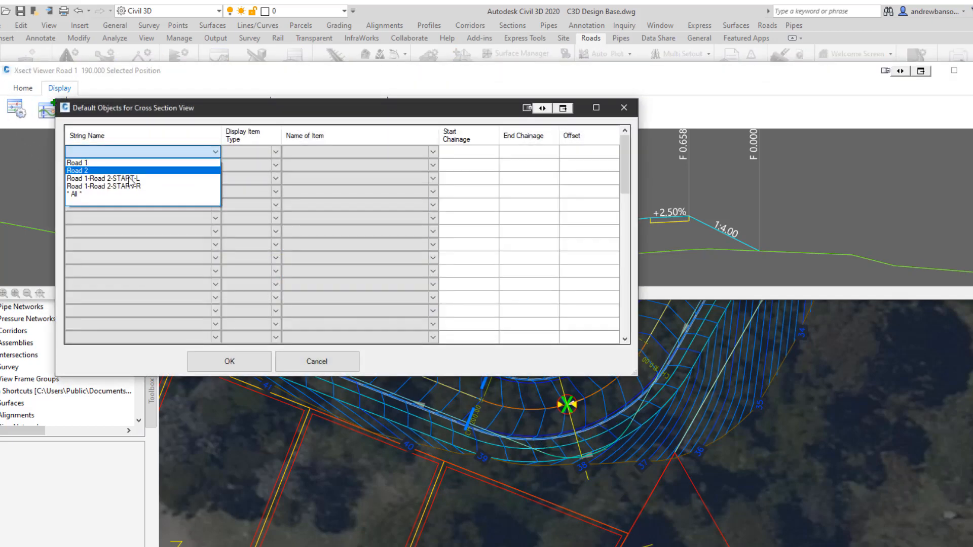
{"action": "left_click", "coordinate": [117, 194]}
{"action": "left_click", "coordinate": [253, 153]}
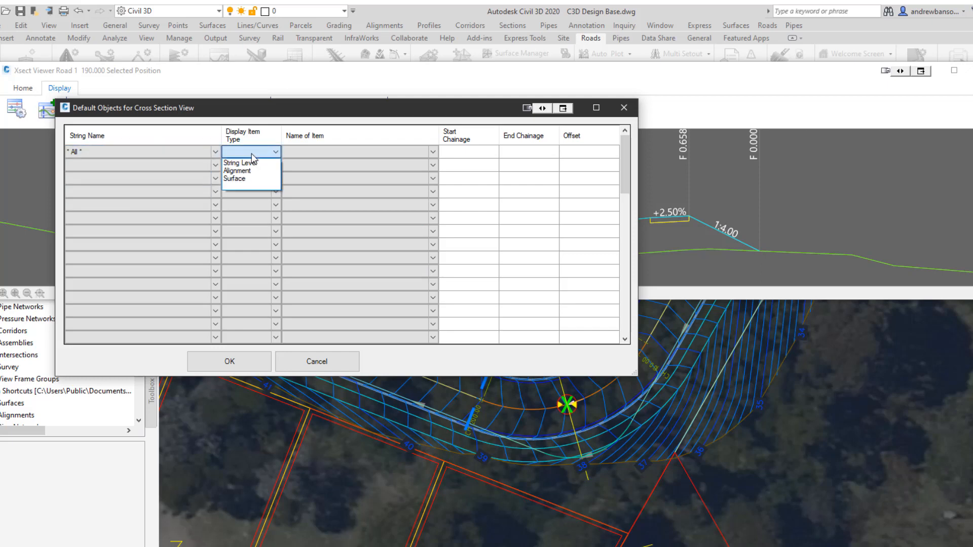
{"action": "left_click", "coordinate": [246, 172]}
{"action": "left_click", "coordinate": [306, 152]}
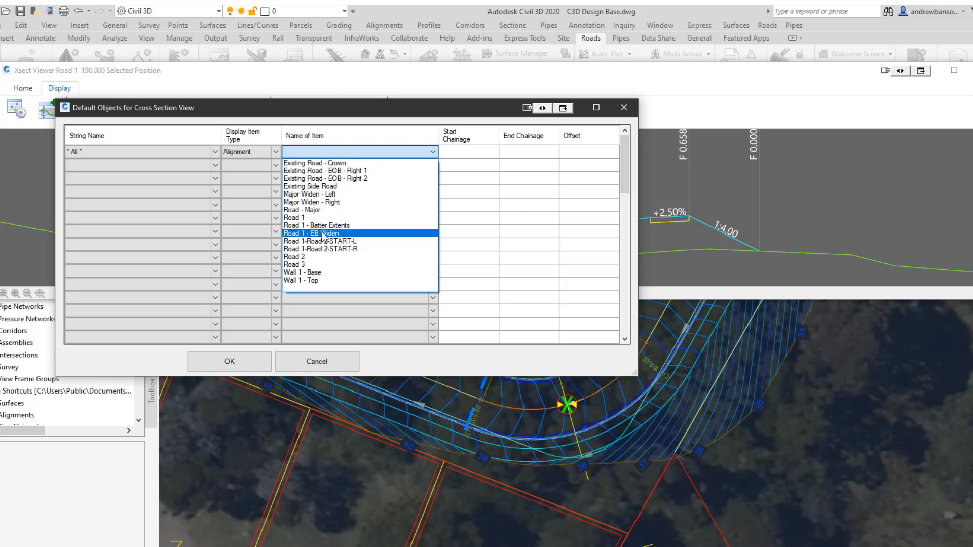
{"action": "left_click", "coordinate": [323, 234]}
{"action": "left_click", "coordinate": [461, 153]}
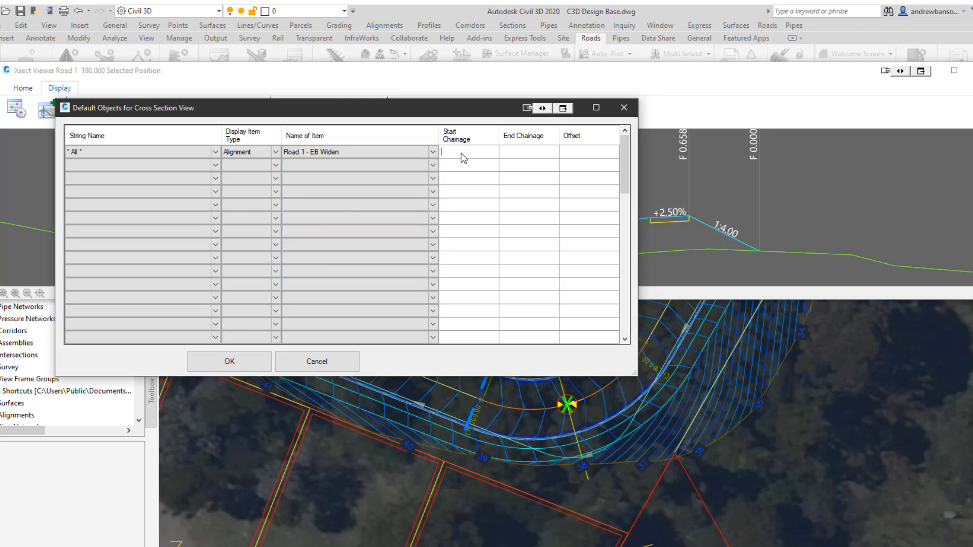
{"action": "type", "text": "0"}
{"action": "left_click", "coordinate": [530, 152]}
{"action": "type", "text": "10000"}
{"action": "left_click", "coordinate": [238, 361]}
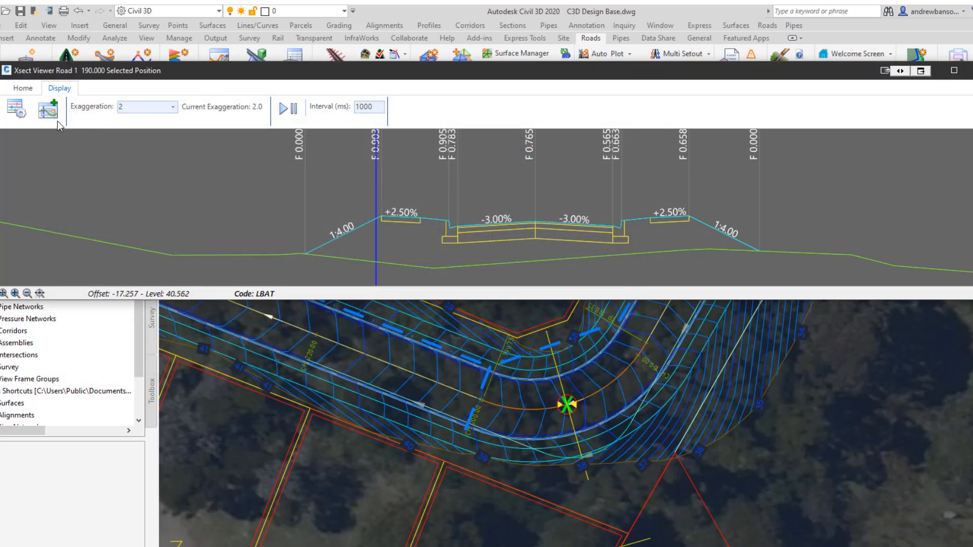
Review the cross-section viewer display settings.
{"action": "left_click", "coordinate": [16, 108]}
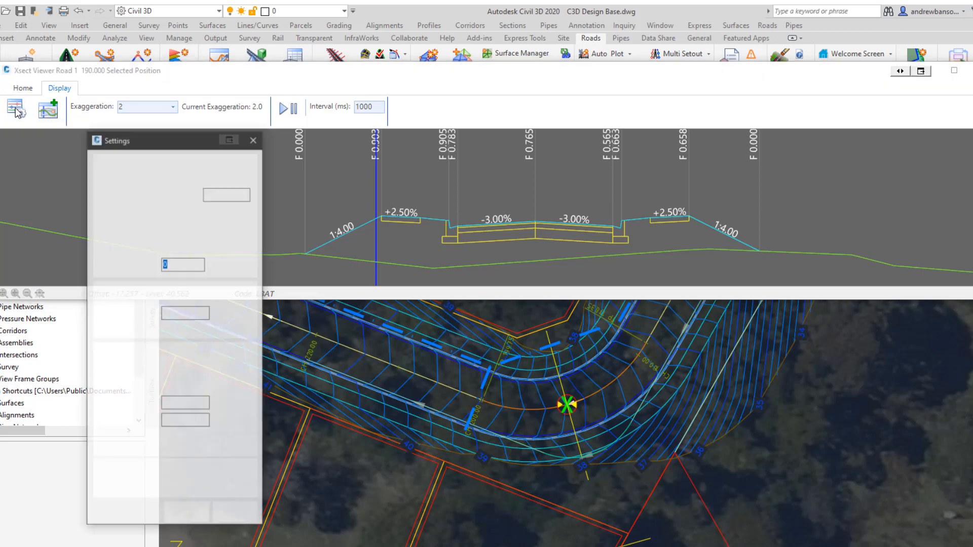
{"action": "left_click_drag", "start_coordinate": [130, 142], "coordinate": [94, 137]}
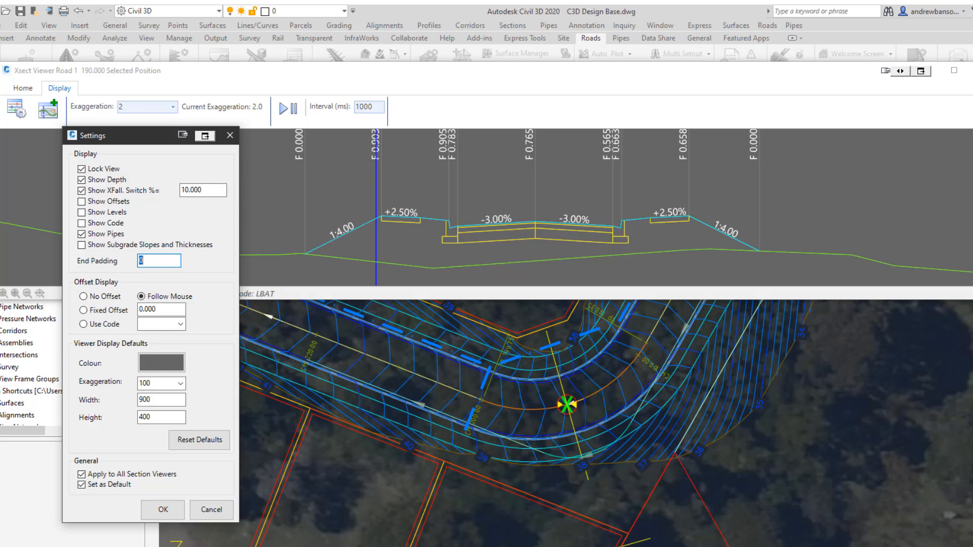
{"action": "left_click", "coordinate": [162, 509]}
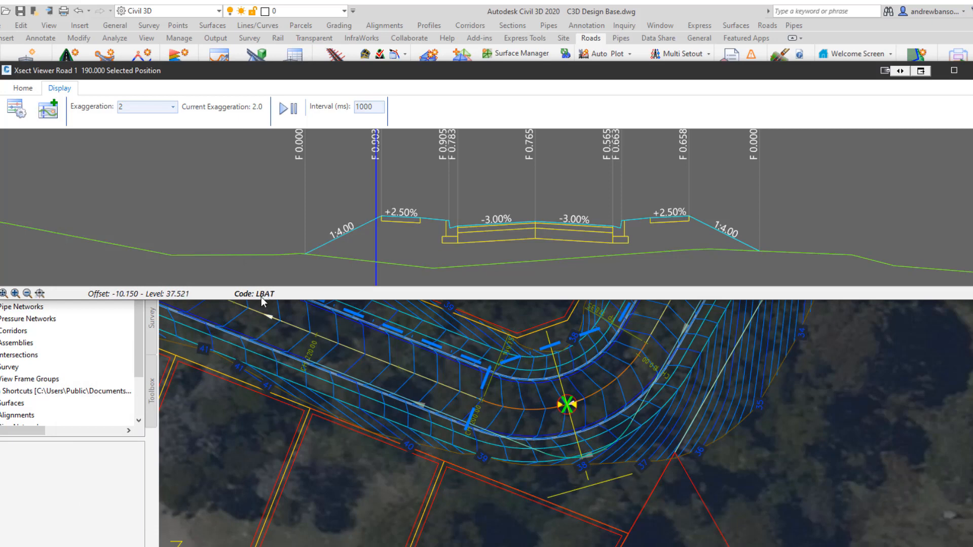
Add a Match Code to Alignment variation tying the LEB code to the Road 1 - EB Widen alignment, and apply it.
{"action": "key", "text": "ctrl"}
{"action": "key", "text": "ctrl"}
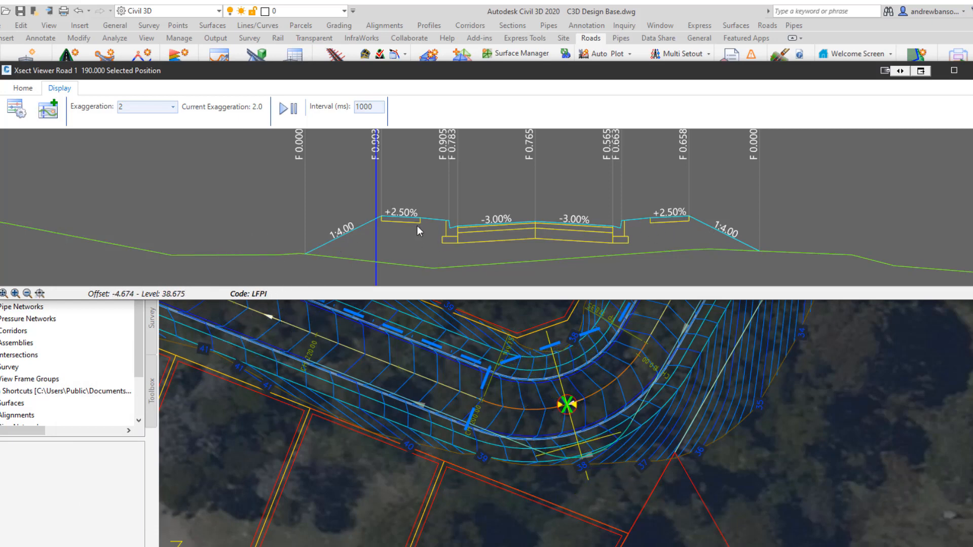
{"action": "scroll", "coordinate": [431, 221], "scroll_direction": "up", "scroll_amount": 2}
{"action": "key", "text": "ctrl"}
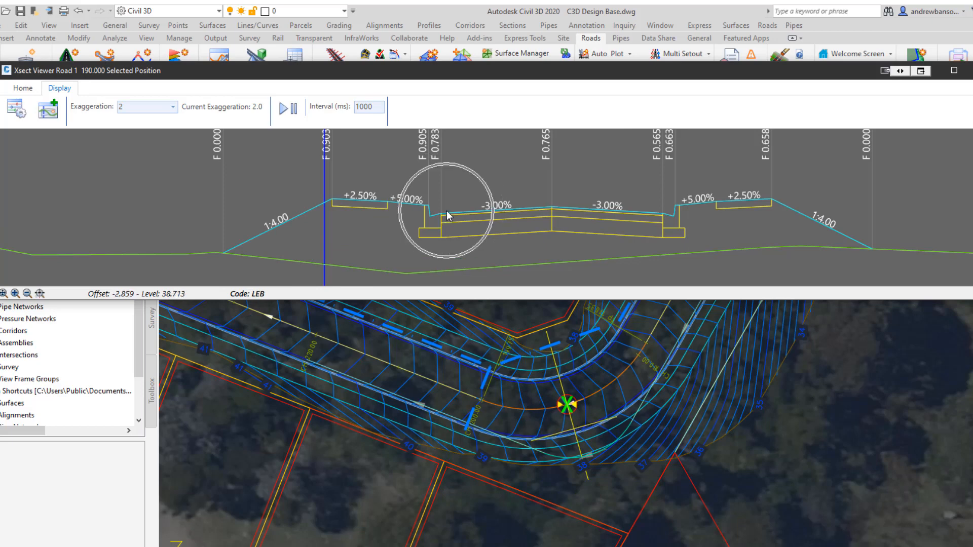
{"action": "key", "text": "ctrl"}
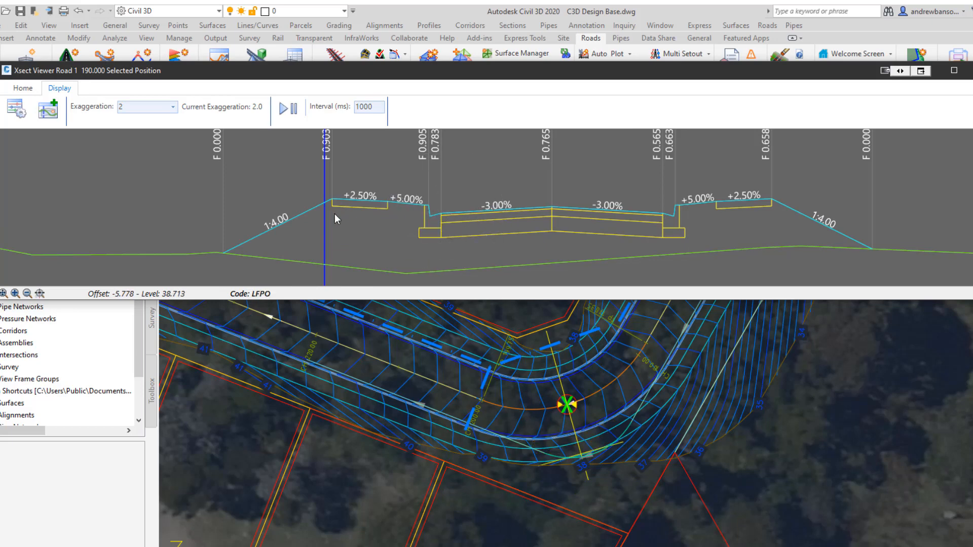
{"action": "key", "text": "ctrl"}
{"action": "right_click", "coordinate": [447, 212]}
{"action": "mouse_move", "coordinate": [497, 217]}
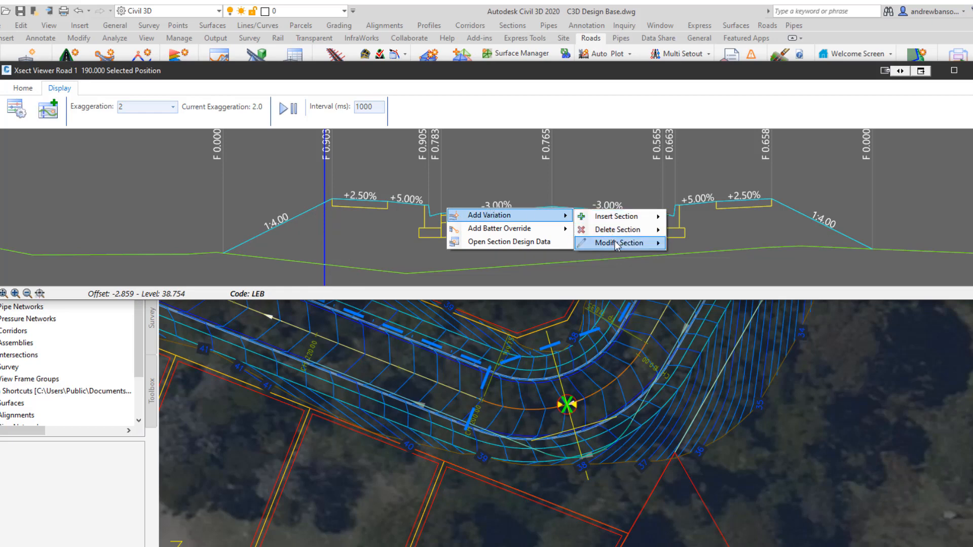
{"action": "mouse_move", "coordinate": [617, 246]}
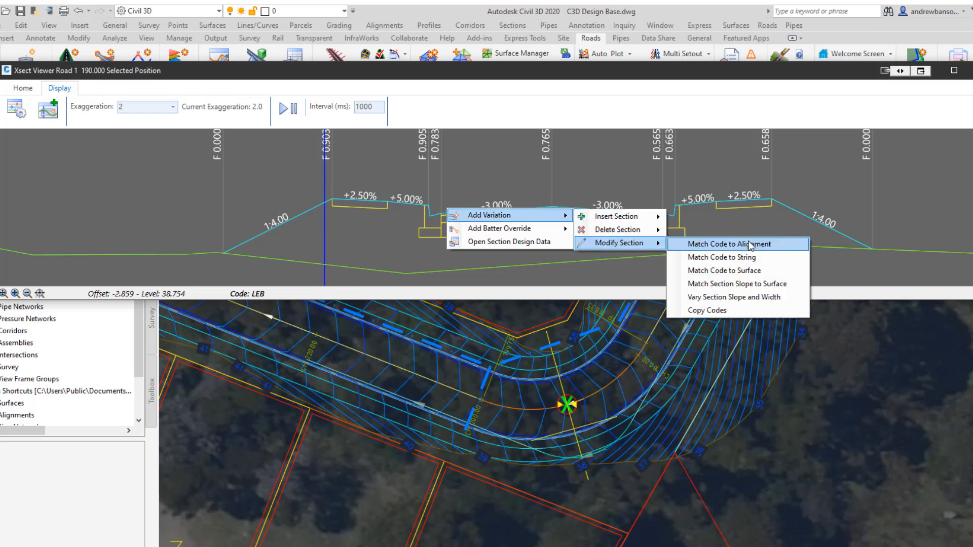
{"action": "left_click", "coordinate": [765, 248]}
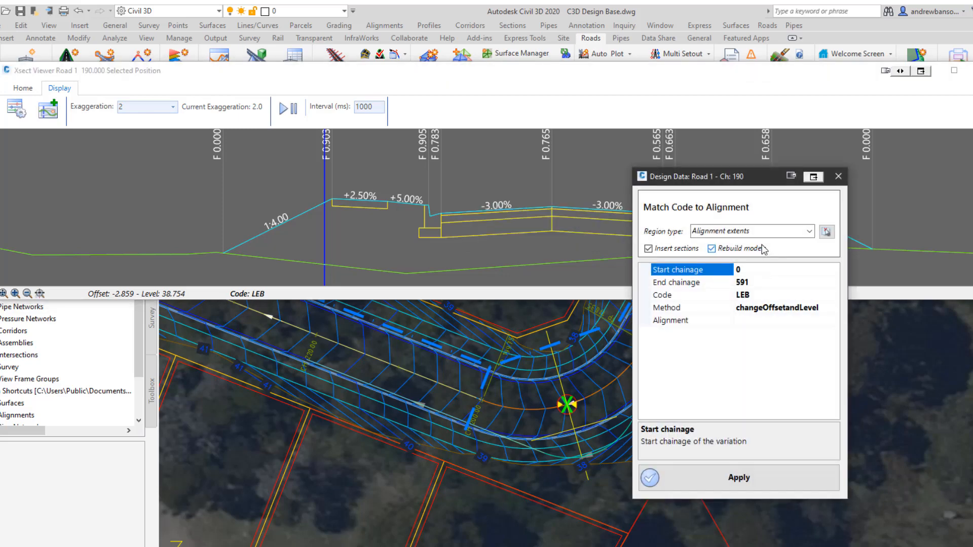
{"action": "left_click_drag", "start_coordinate": [728, 176], "coordinate": [742, 163]}
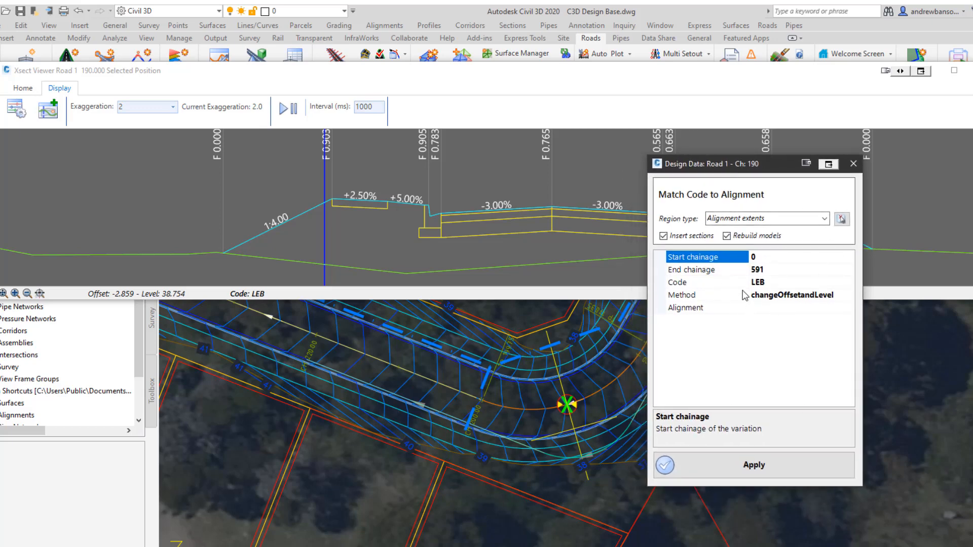
{"action": "left_click", "coordinate": [832, 307]}
{"action": "left_click", "coordinate": [849, 307]}
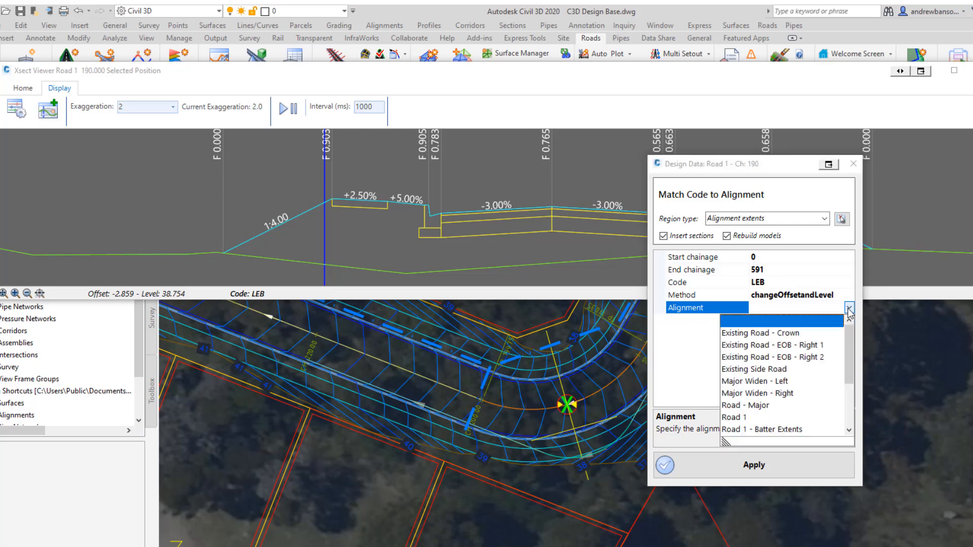
{"action": "left_click_drag", "start_coordinate": [846, 348], "coordinate": [849, 367]}
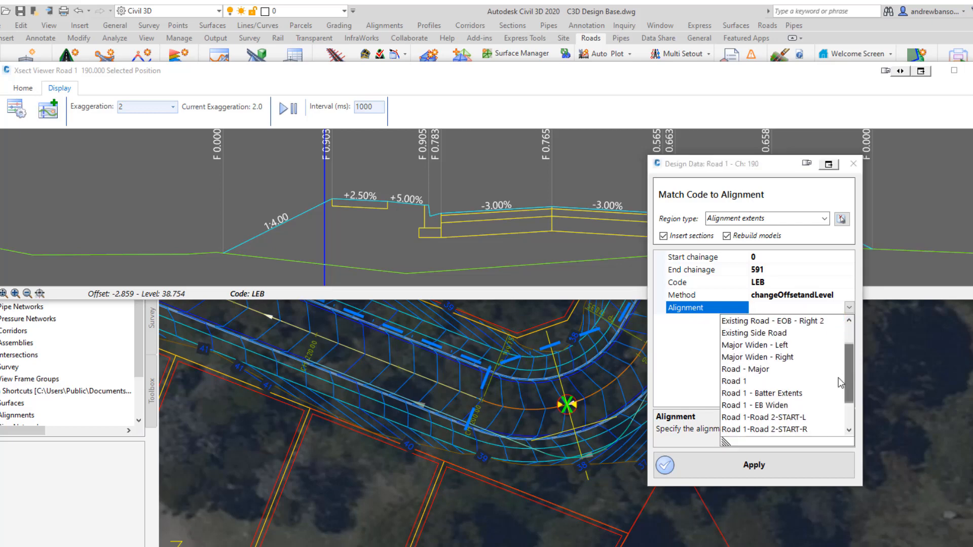
{"action": "left_click", "coordinate": [775, 405]}
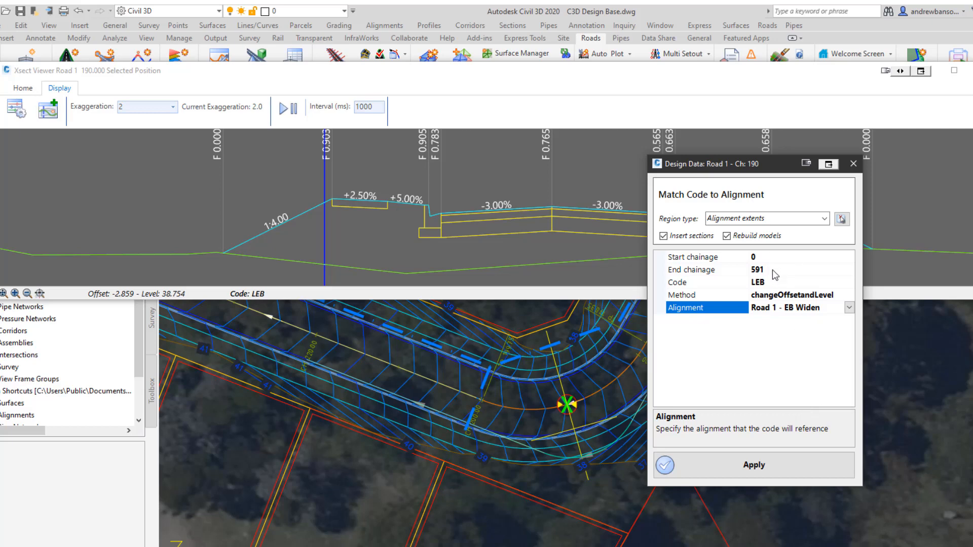
{"action": "left_click", "coordinate": [744, 466]}
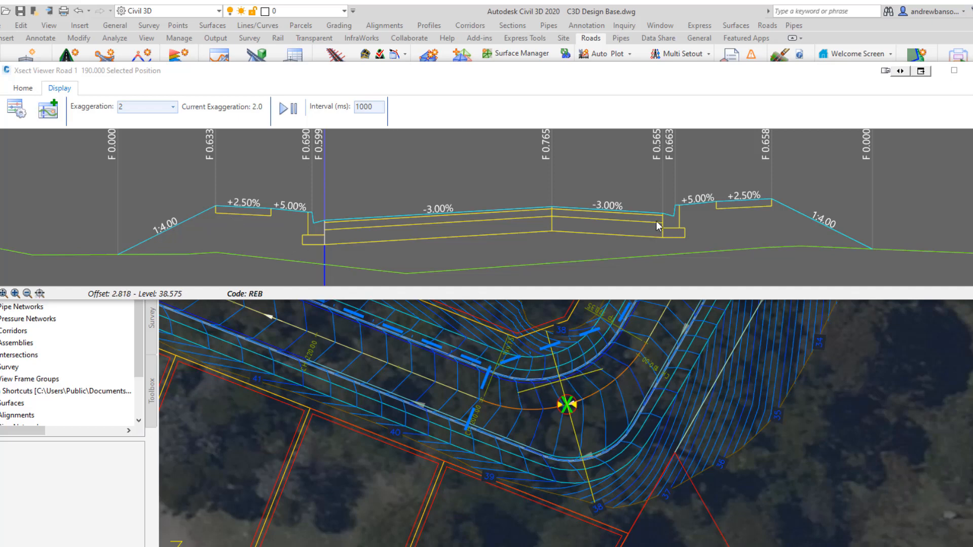
Delete the sections behind the RBK code over the alignment extents and apply the variation.
{"action": "left_click", "coordinate": [682, 211]}
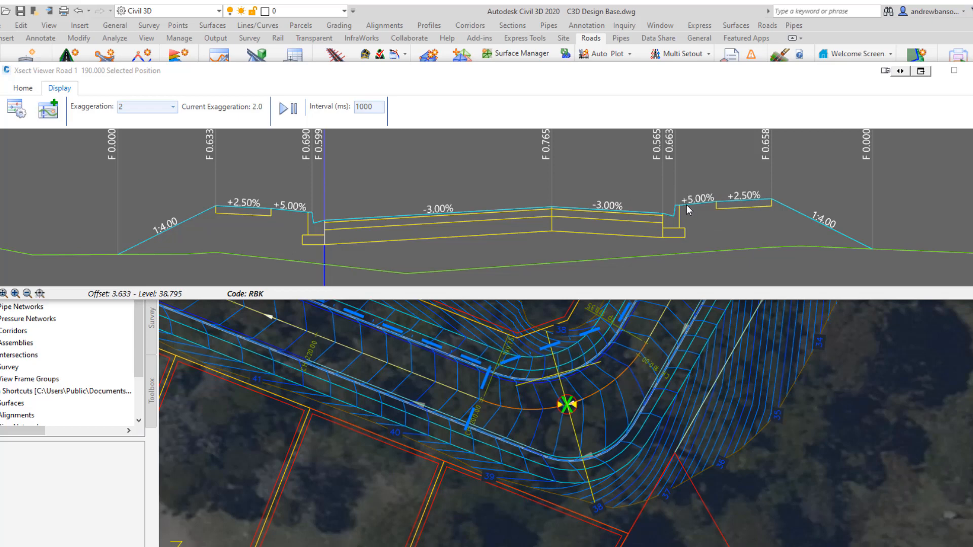
{"action": "right_click", "coordinate": [687, 205]}
{"action": "mouse_move", "coordinate": [697, 216]}
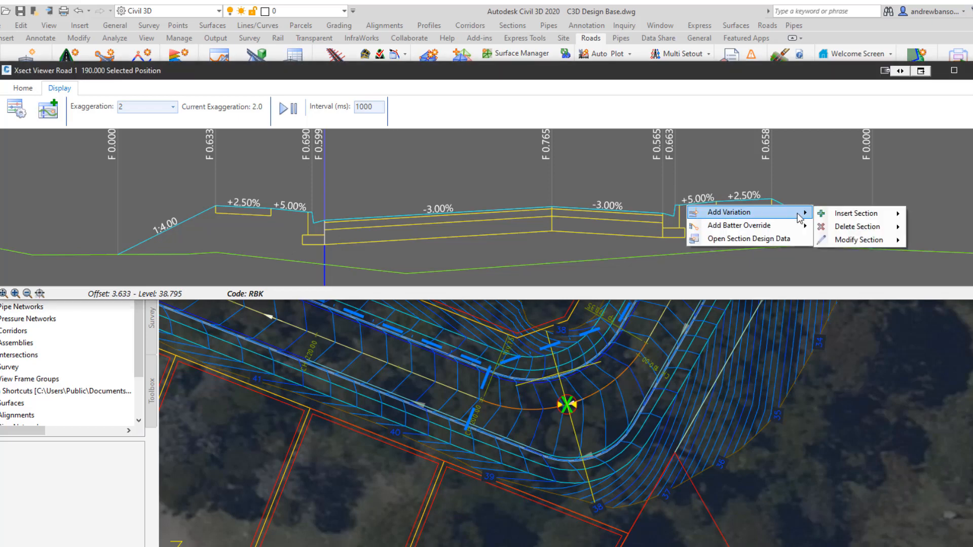
{"action": "mouse_move", "coordinate": [861, 228]}
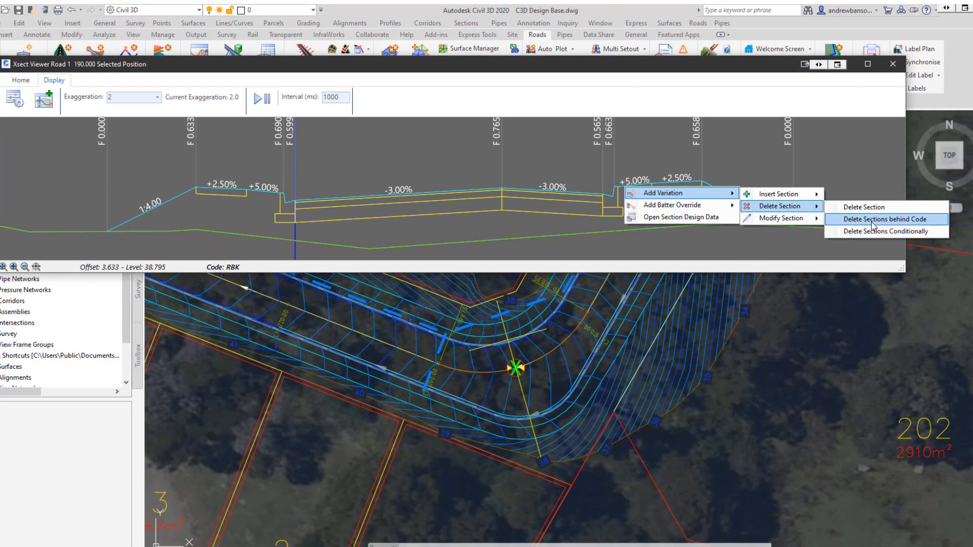
{"action": "left_click", "coordinate": [873, 220]}
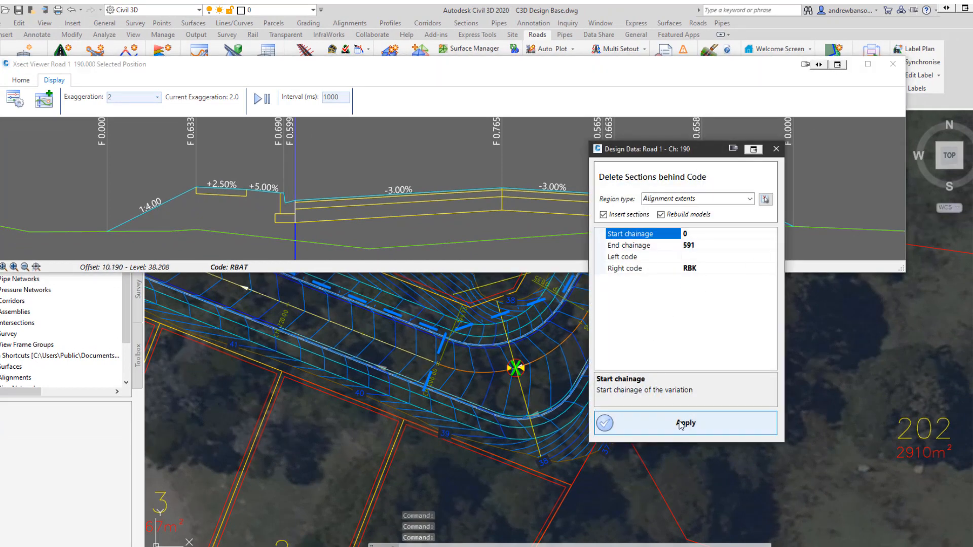
{"action": "left_click", "coordinate": [681, 423]}
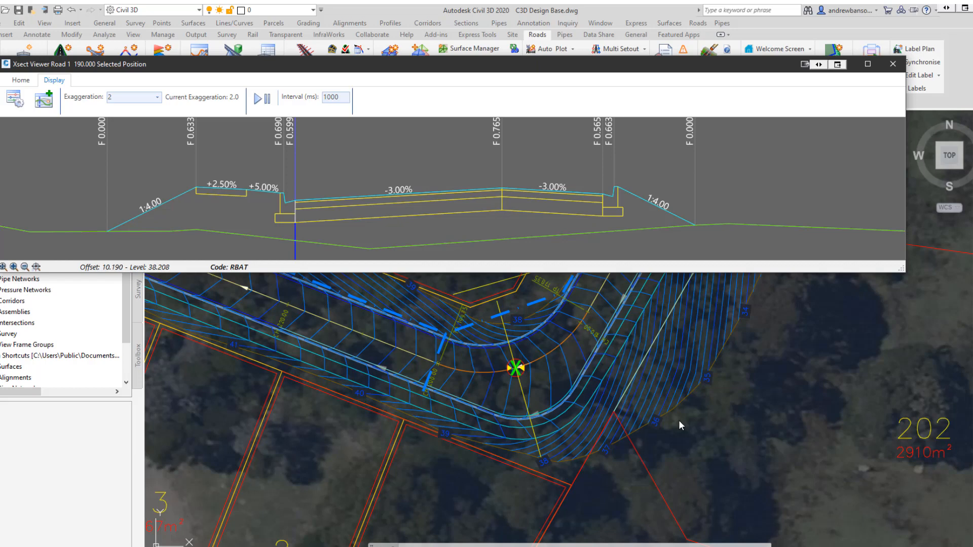
Open the section design data for Road 1 at chainage 190, review its Match Code and Delete Sections variations, and close the viewers.
{"action": "right_click", "coordinate": [538, 228]}
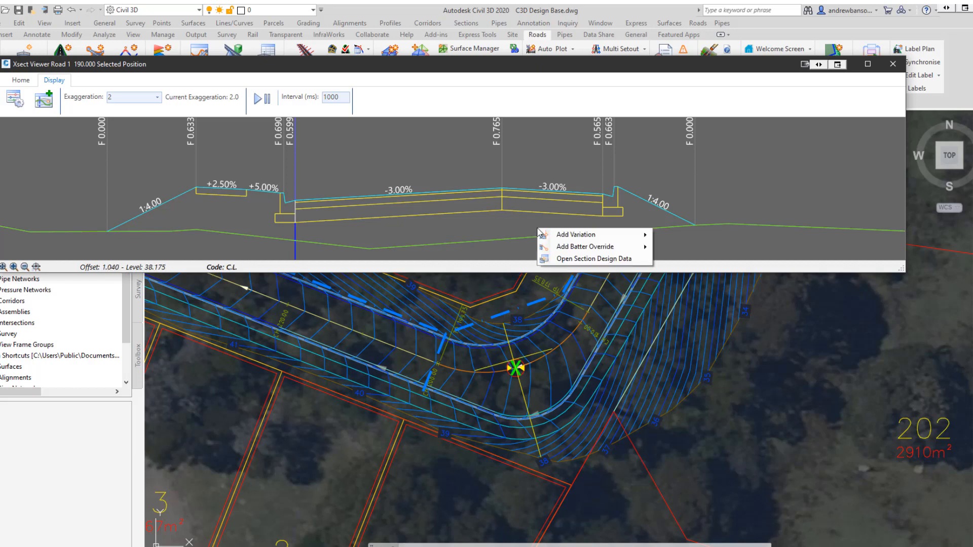
{"action": "left_click", "coordinate": [598, 259]}
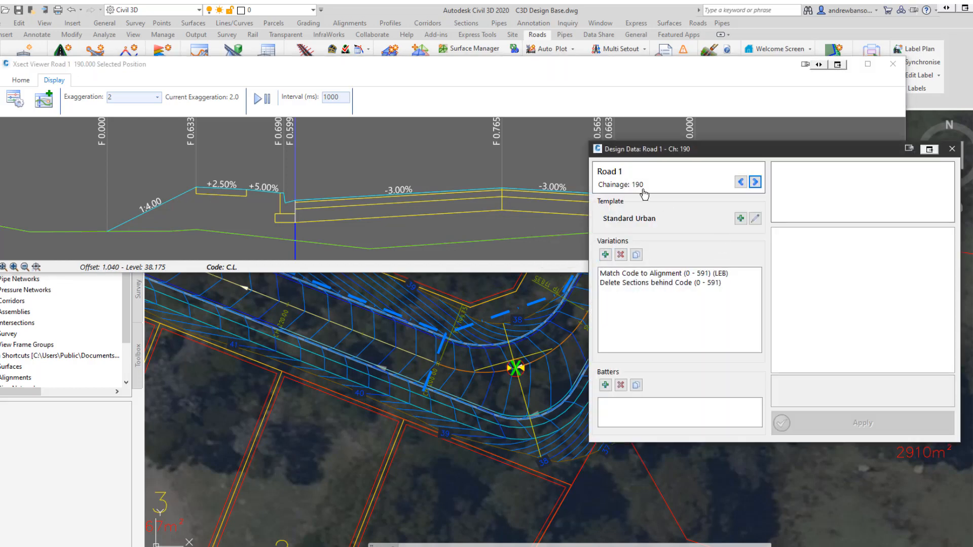
{"action": "left_click", "coordinate": [651, 274]}
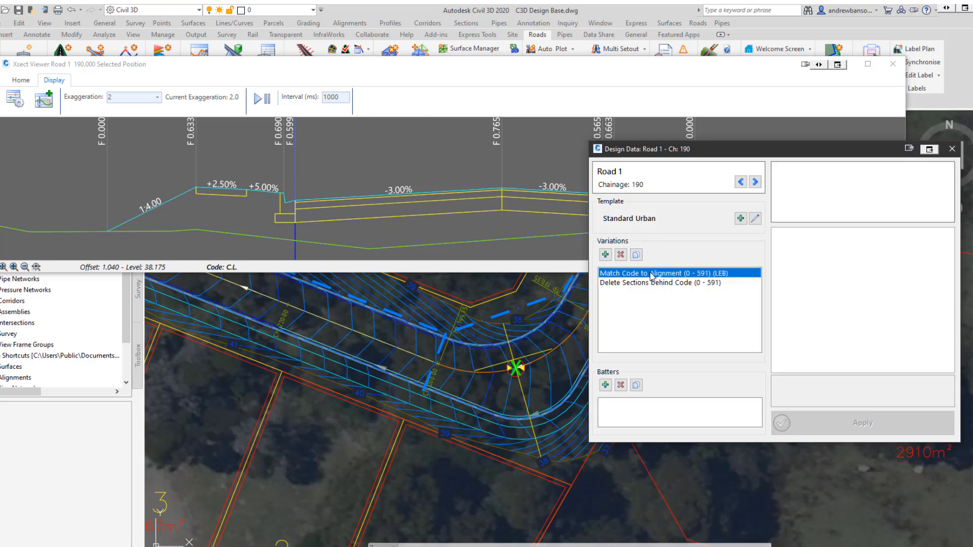
{"action": "left_click", "coordinate": [655, 281]}
{"action": "left_click", "coordinate": [656, 275]}
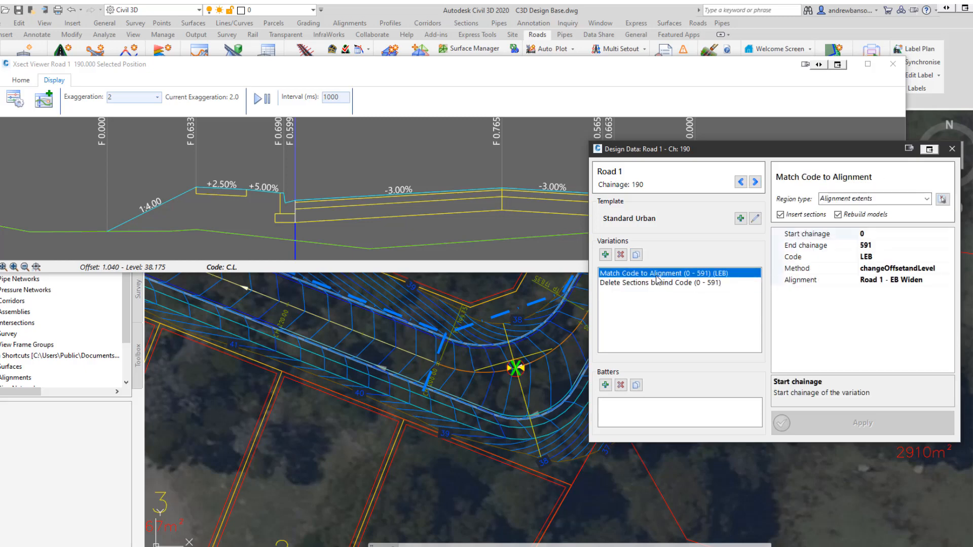
{"action": "left_click", "coordinate": [658, 282]}
{"action": "left_click", "coordinate": [659, 275]}
{"action": "left_click", "coordinate": [952, 150]}
{"action": "left_click", "coordinate": [898, 65]}
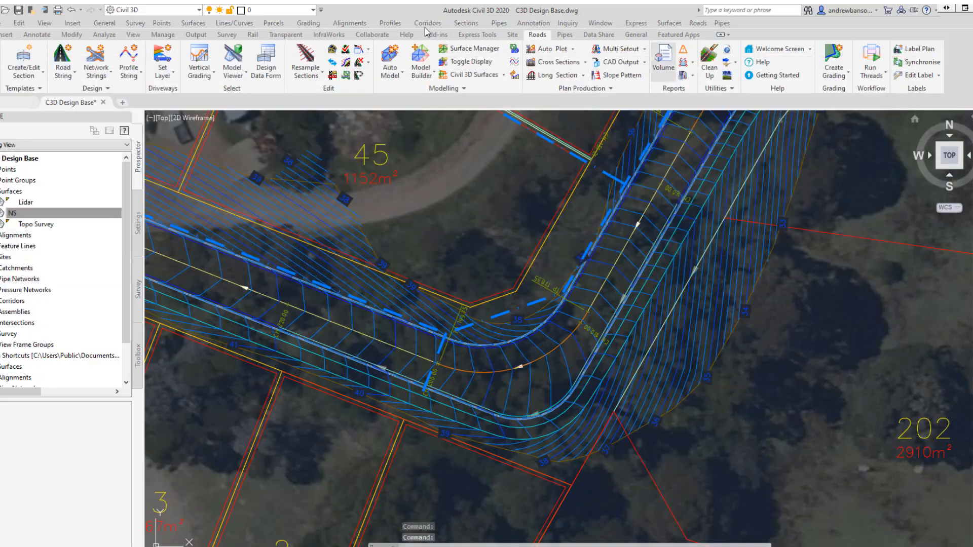